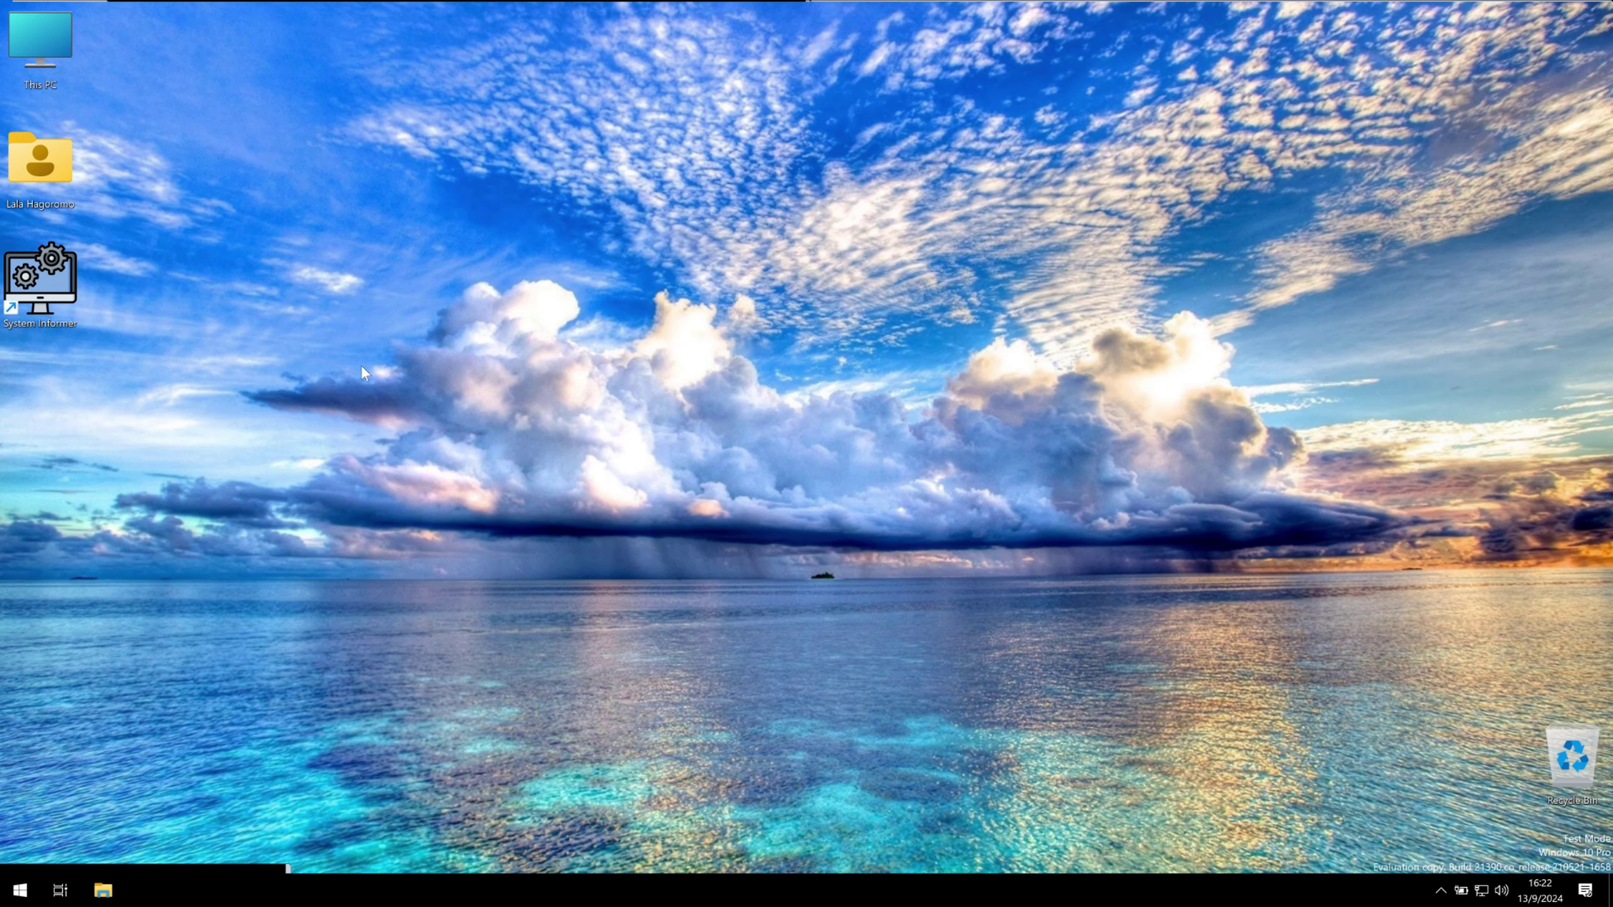
Step: Browse the contents of the Windows folder on drive C: in File Explorer and close the window
key("super+e")
left_click_drag(495, 228, 469, 180)
double_click(655, 523)
double_click(660, 521)
scroll(688, 509, "down", 4)
scroll(688, 509, "up", 5)
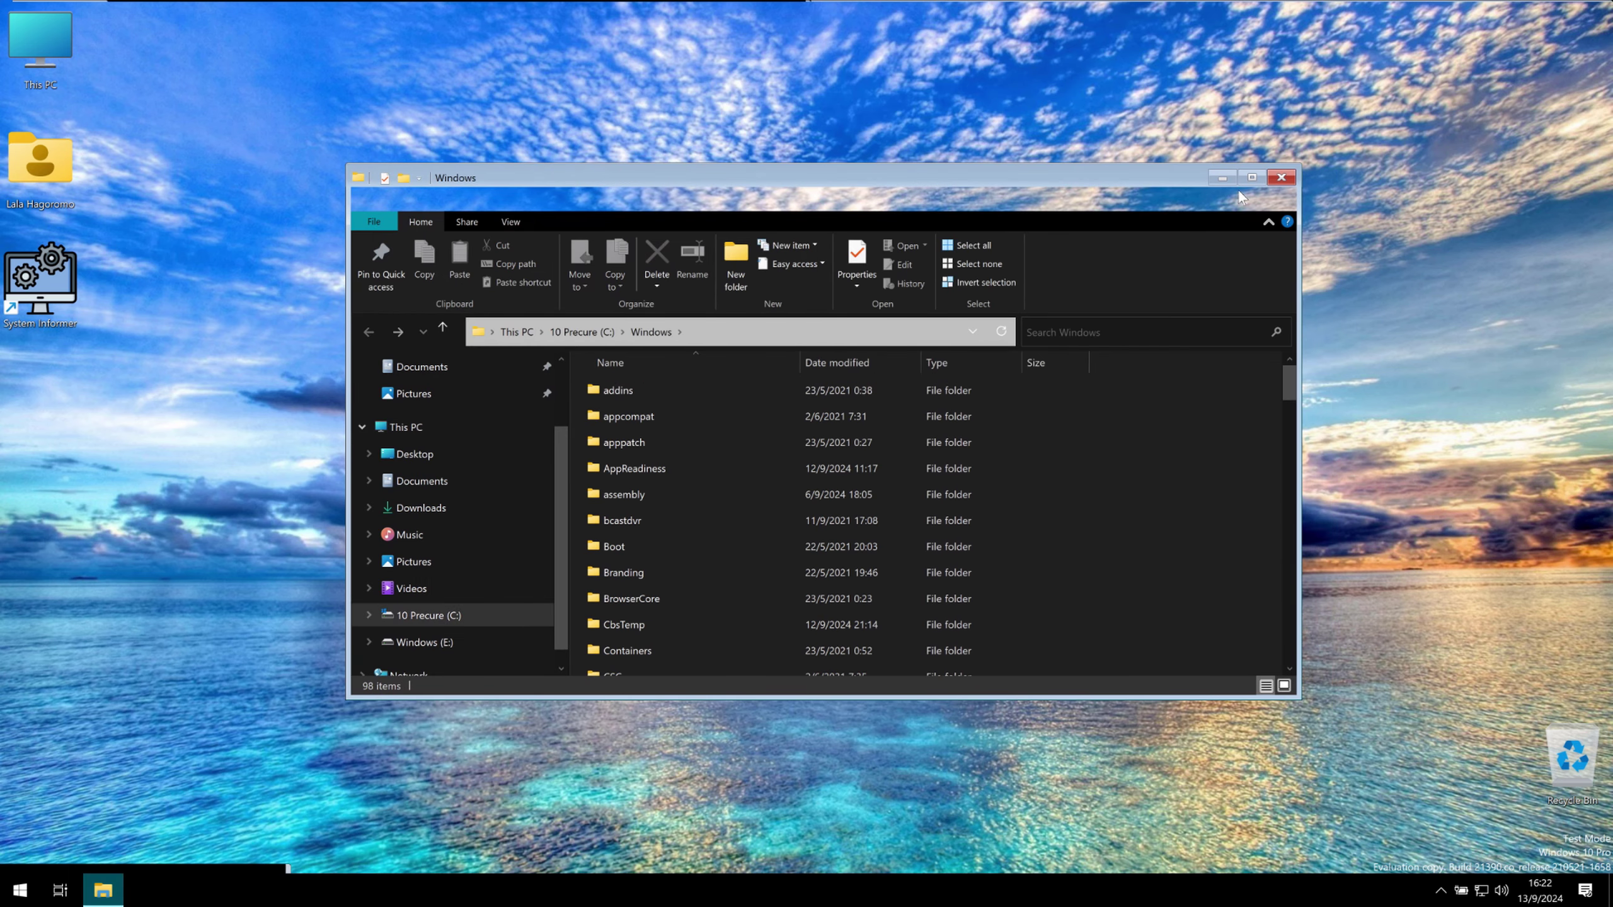
left_click(1281, 177)
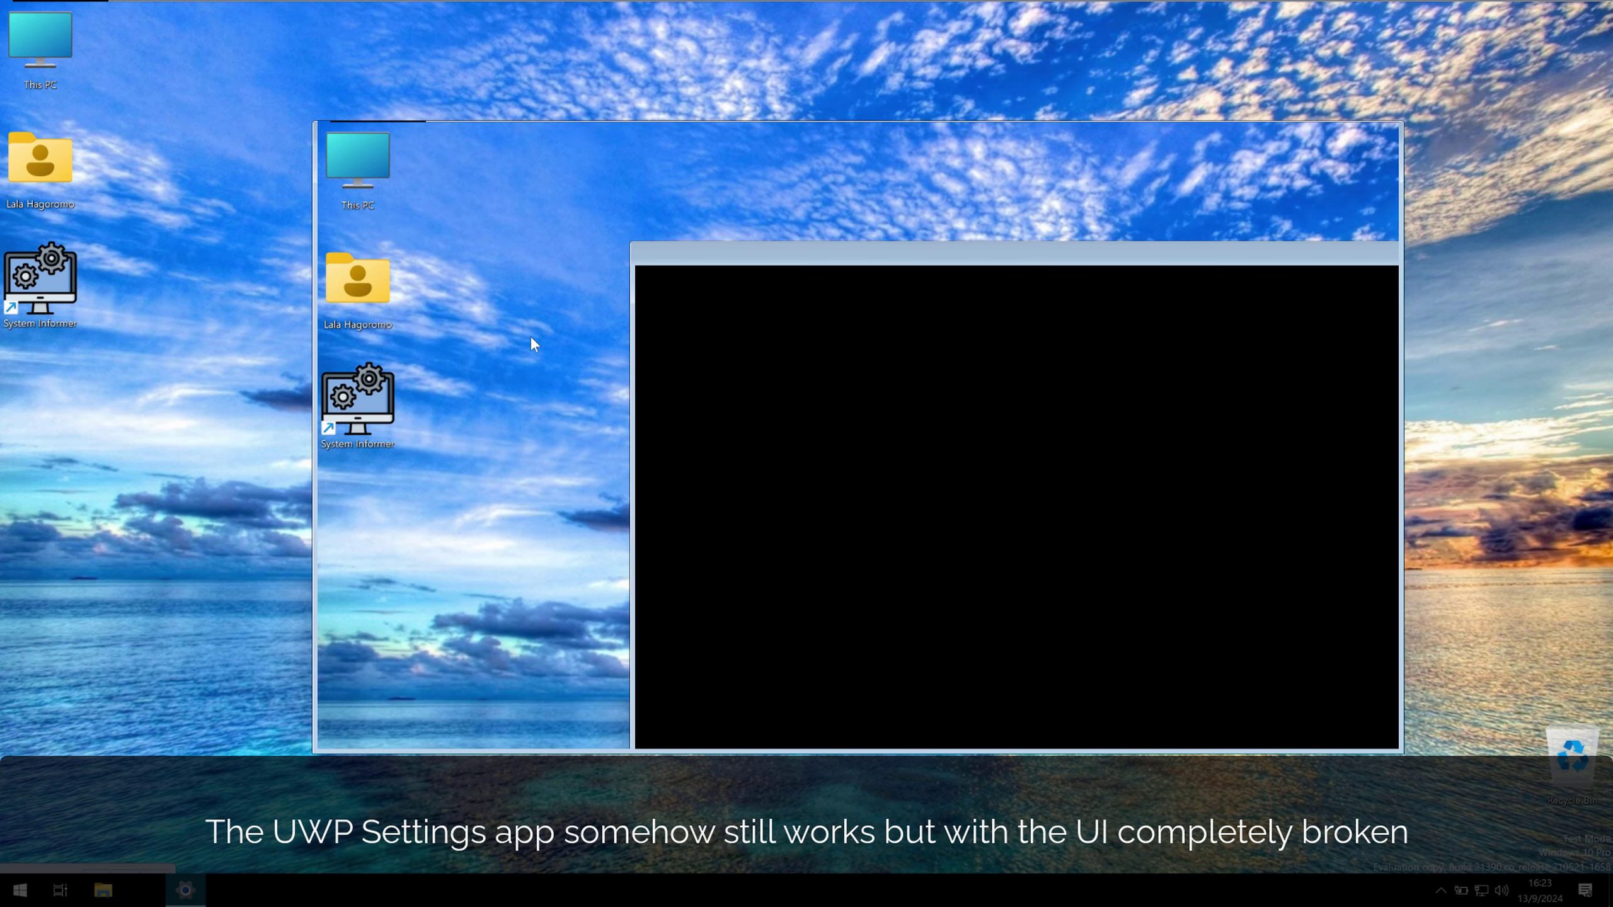
Step: Close the broken Settings window and launch Task Manager
left_click(1383, 134)
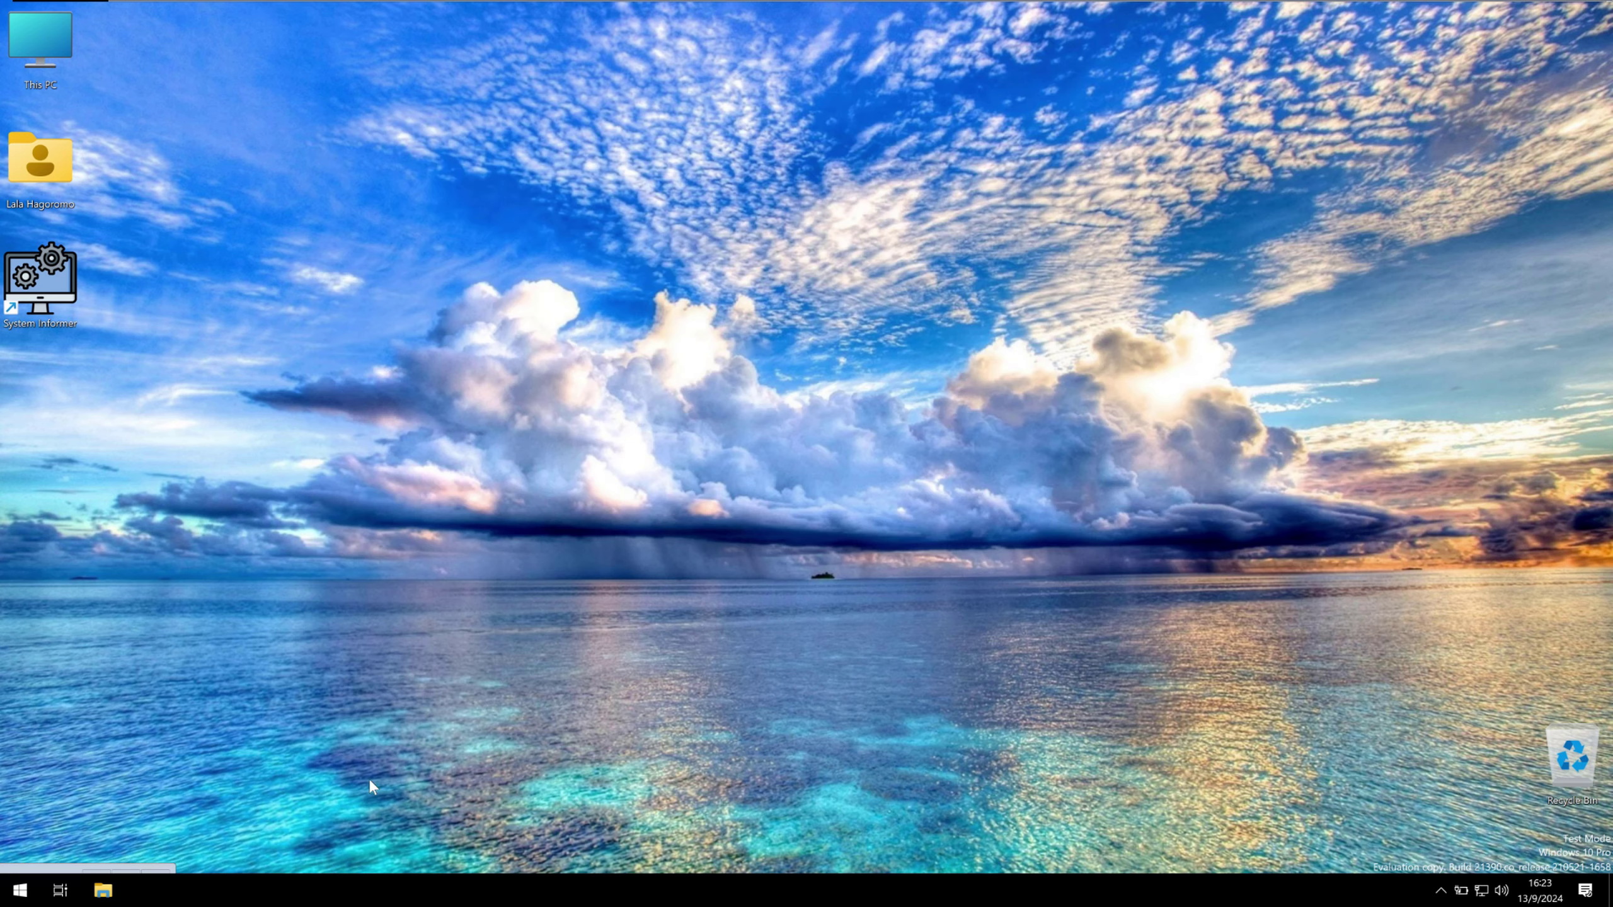
right_click(1007, 892)
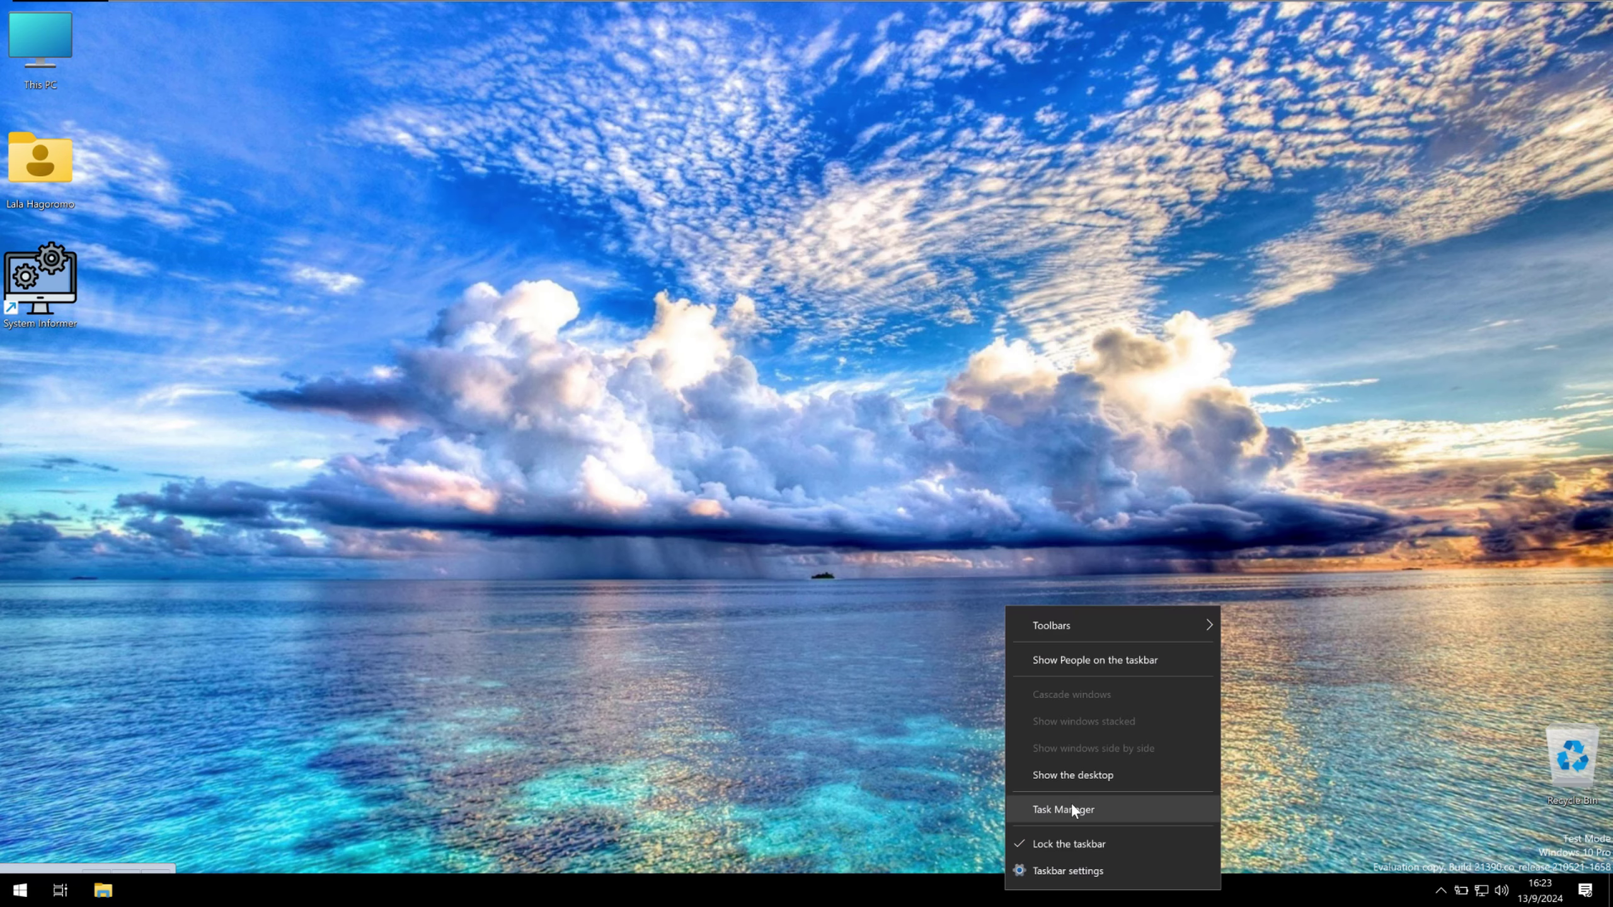
left_click(1071, 805)
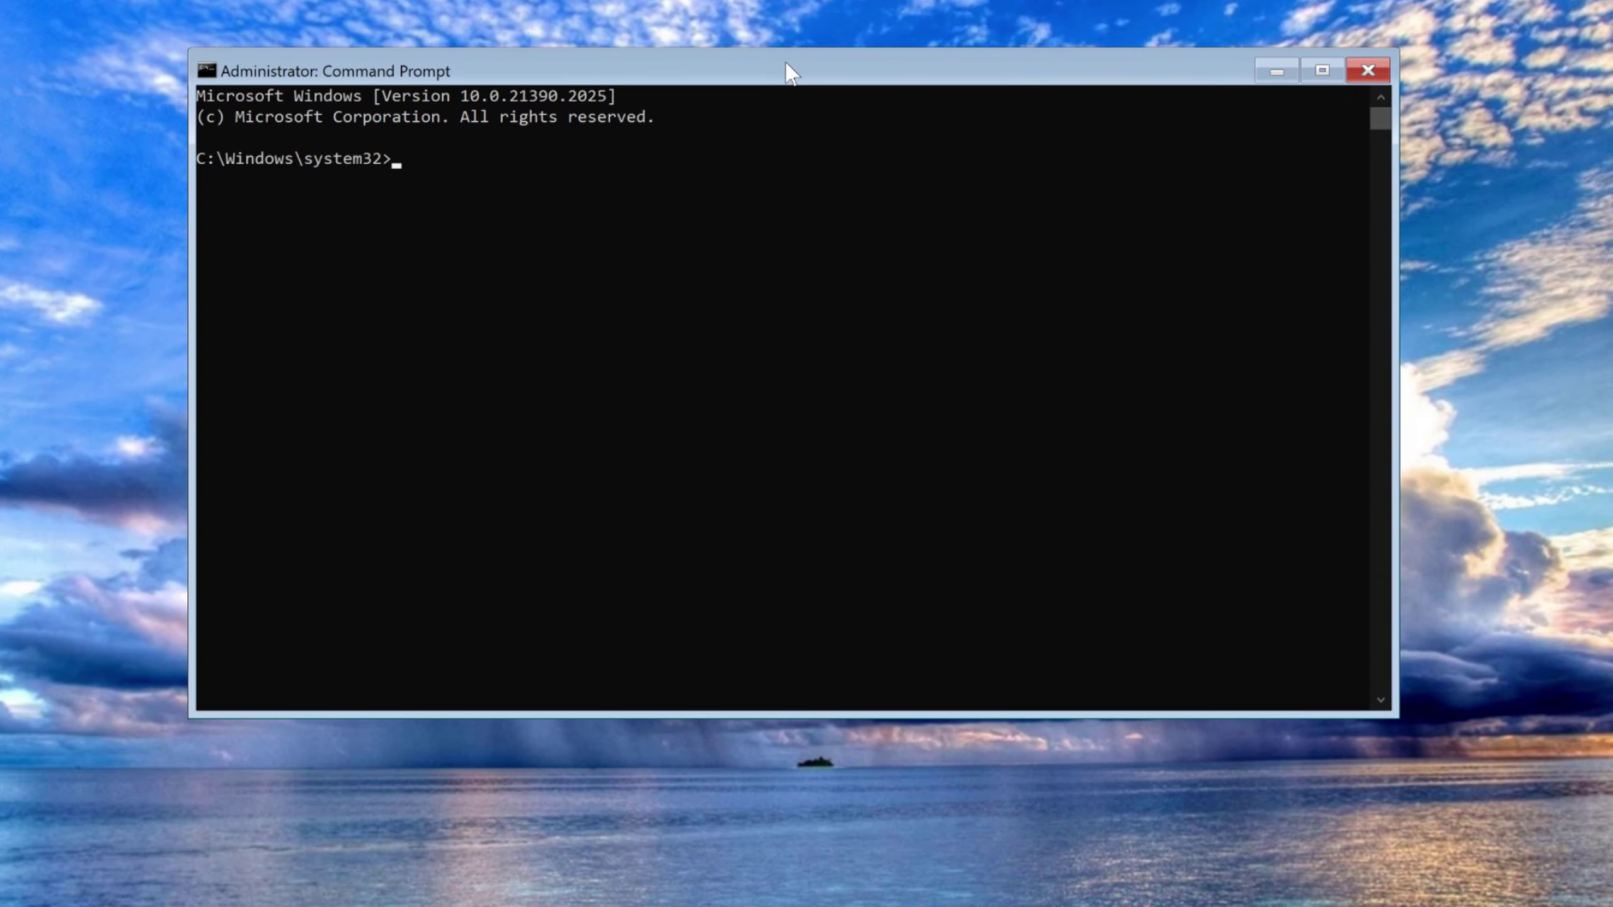
Step: Move the Command Prompt up to C:\Windows, enter the resources folder and return to C:\Windows
type("cd..")
key("Return")
type("cd resources")
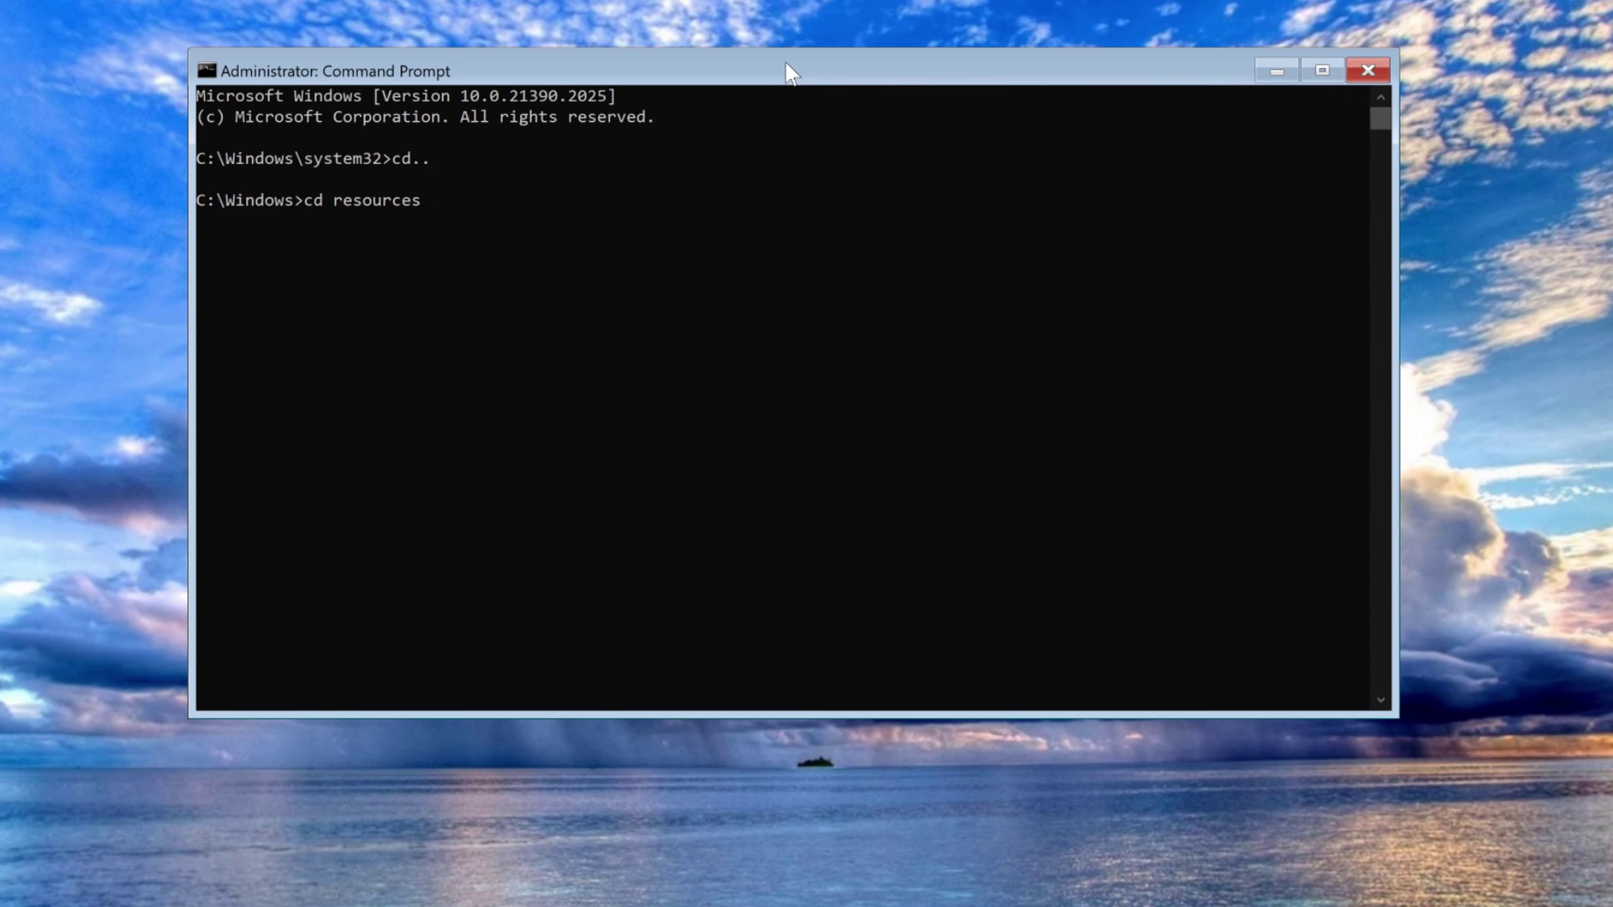
key("Return")
type("cd..")
key("Return")
Step: Take ownership of the resources folder recursively with takeown /f resources /r /d y
type("takeown /f resources /")
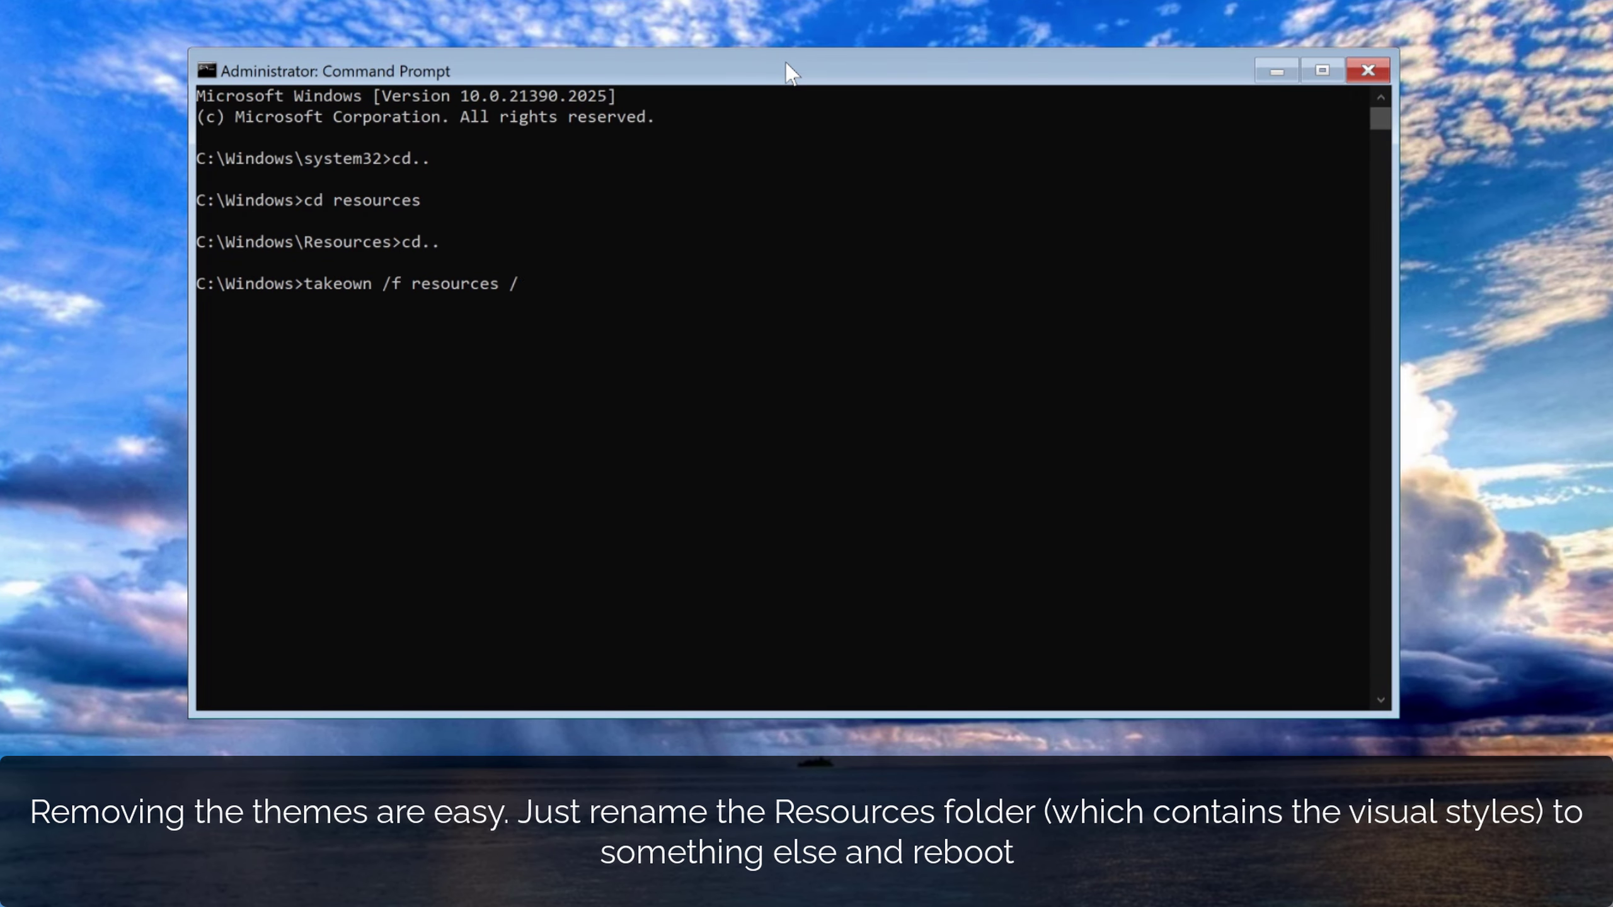
type("r /d y")
key("Return")
Step: Grant everyone full control of the resources folder and its contents with icacls resources /grant everyone:F /T
type("icacls resources ")
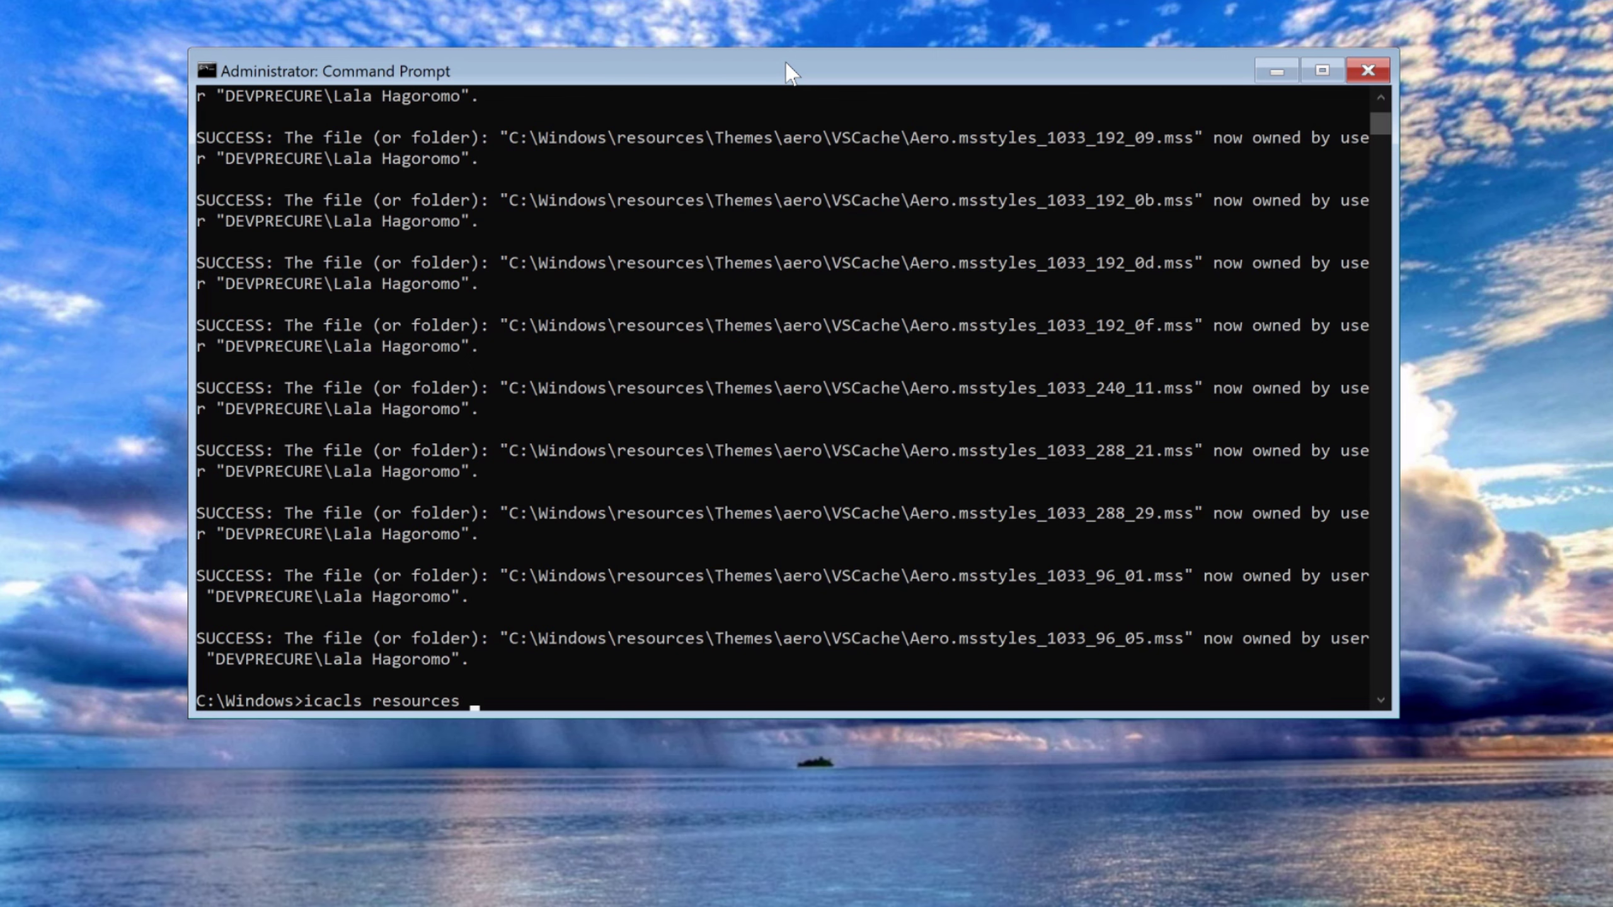
type("/grant everyone:F /T")
key("Return")
type("r")
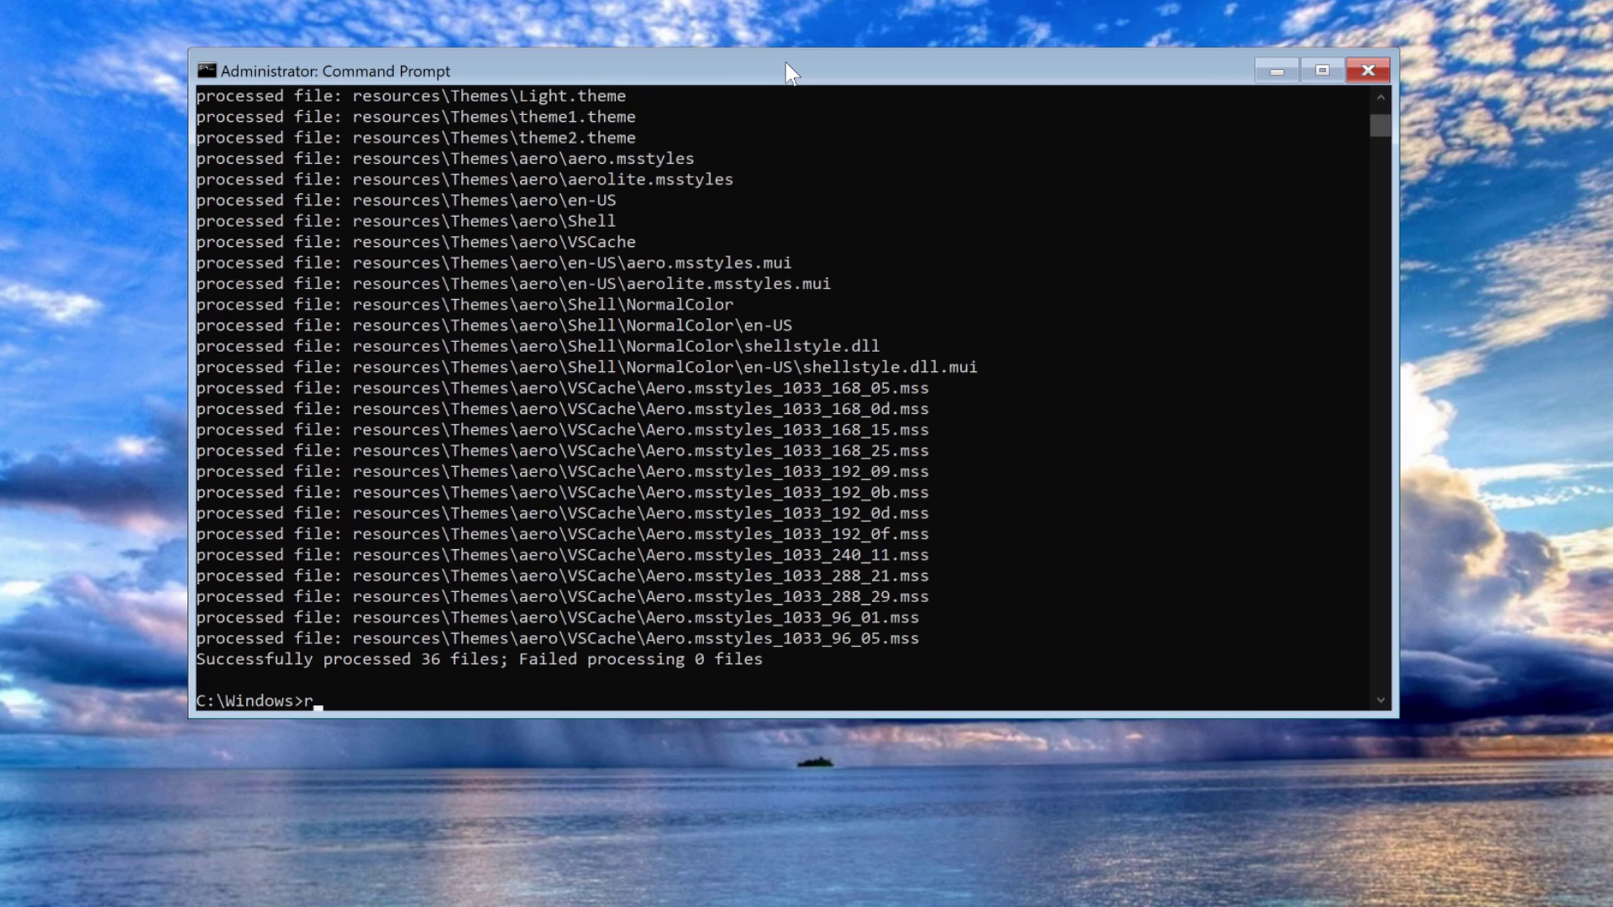
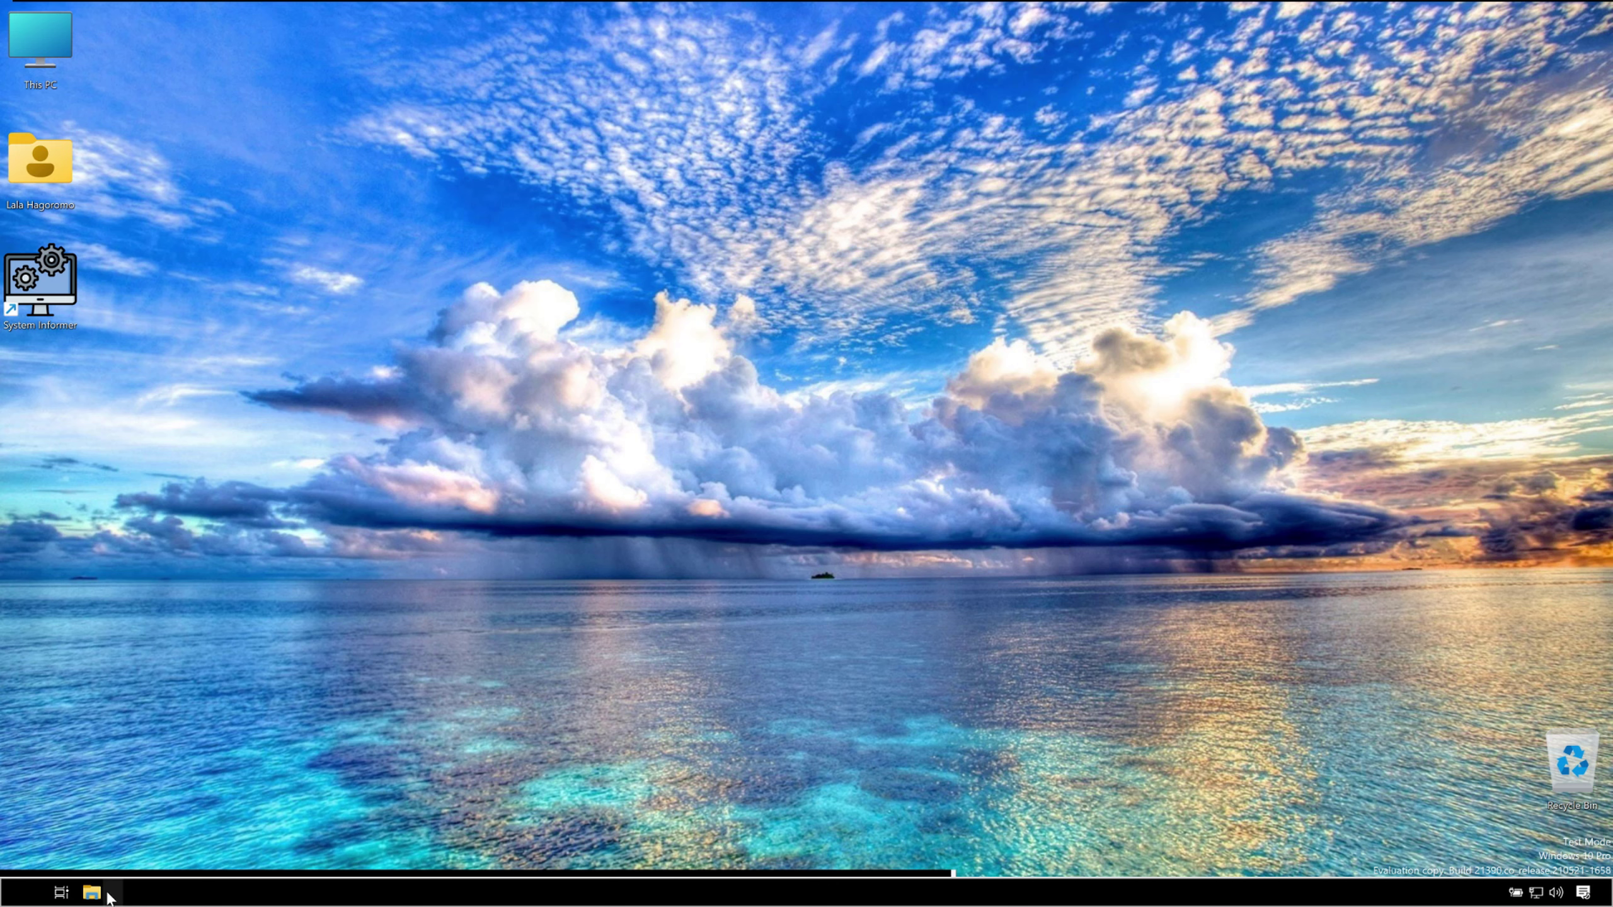
Step: Test File Explorer by opening and closing it, and run winver from the Run dialog
left_click(91, 893)
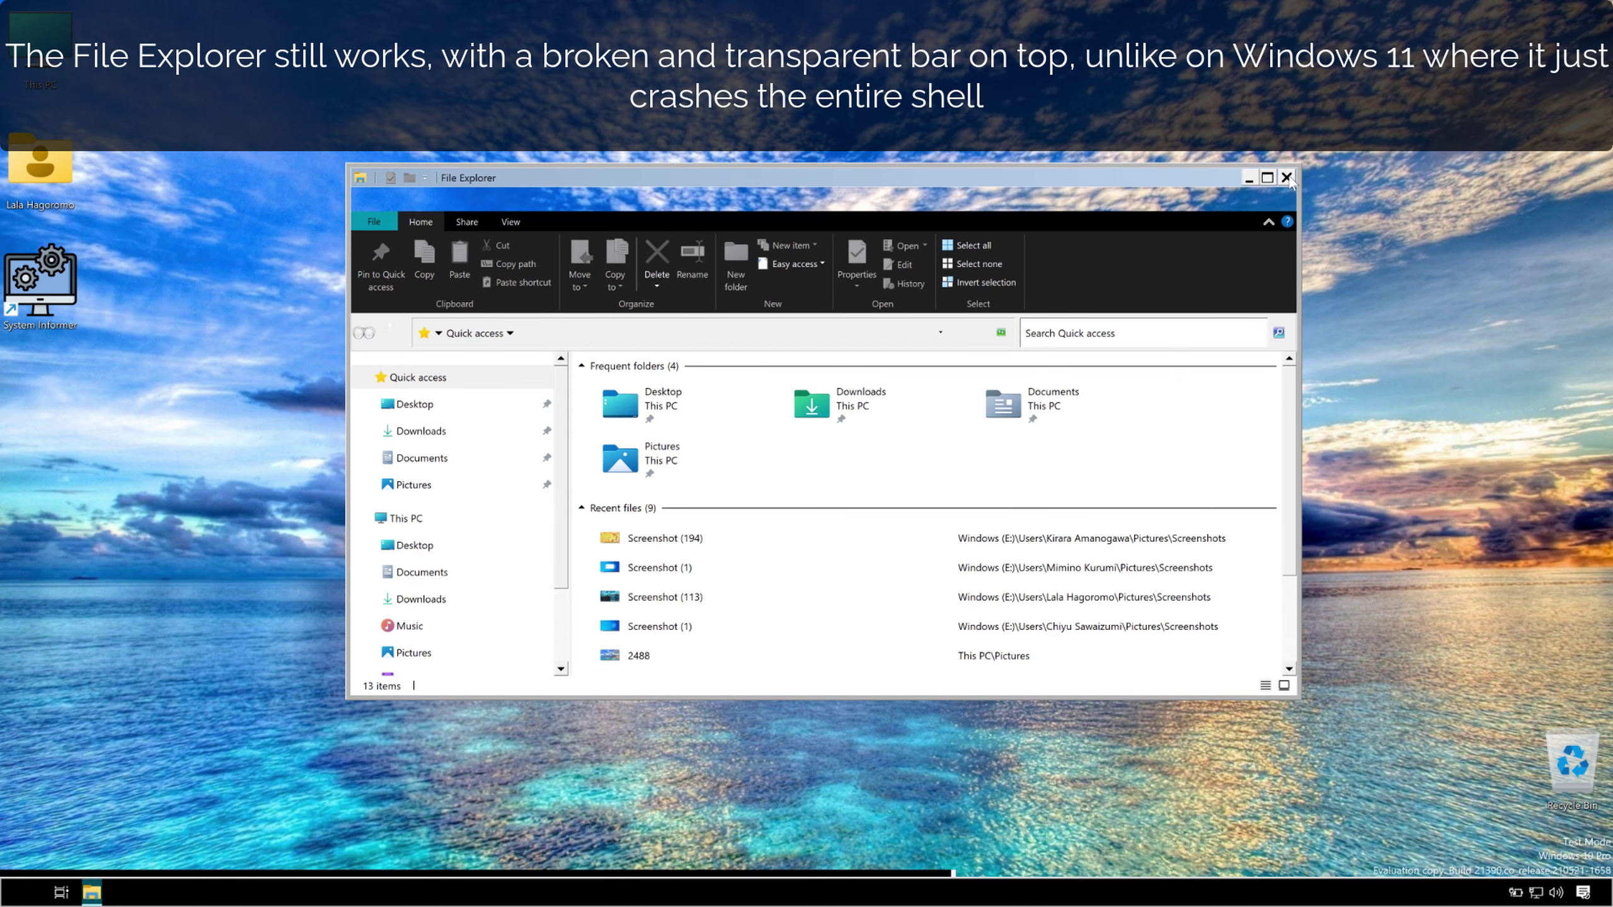
left_click(1289, 178)
key("super+r")
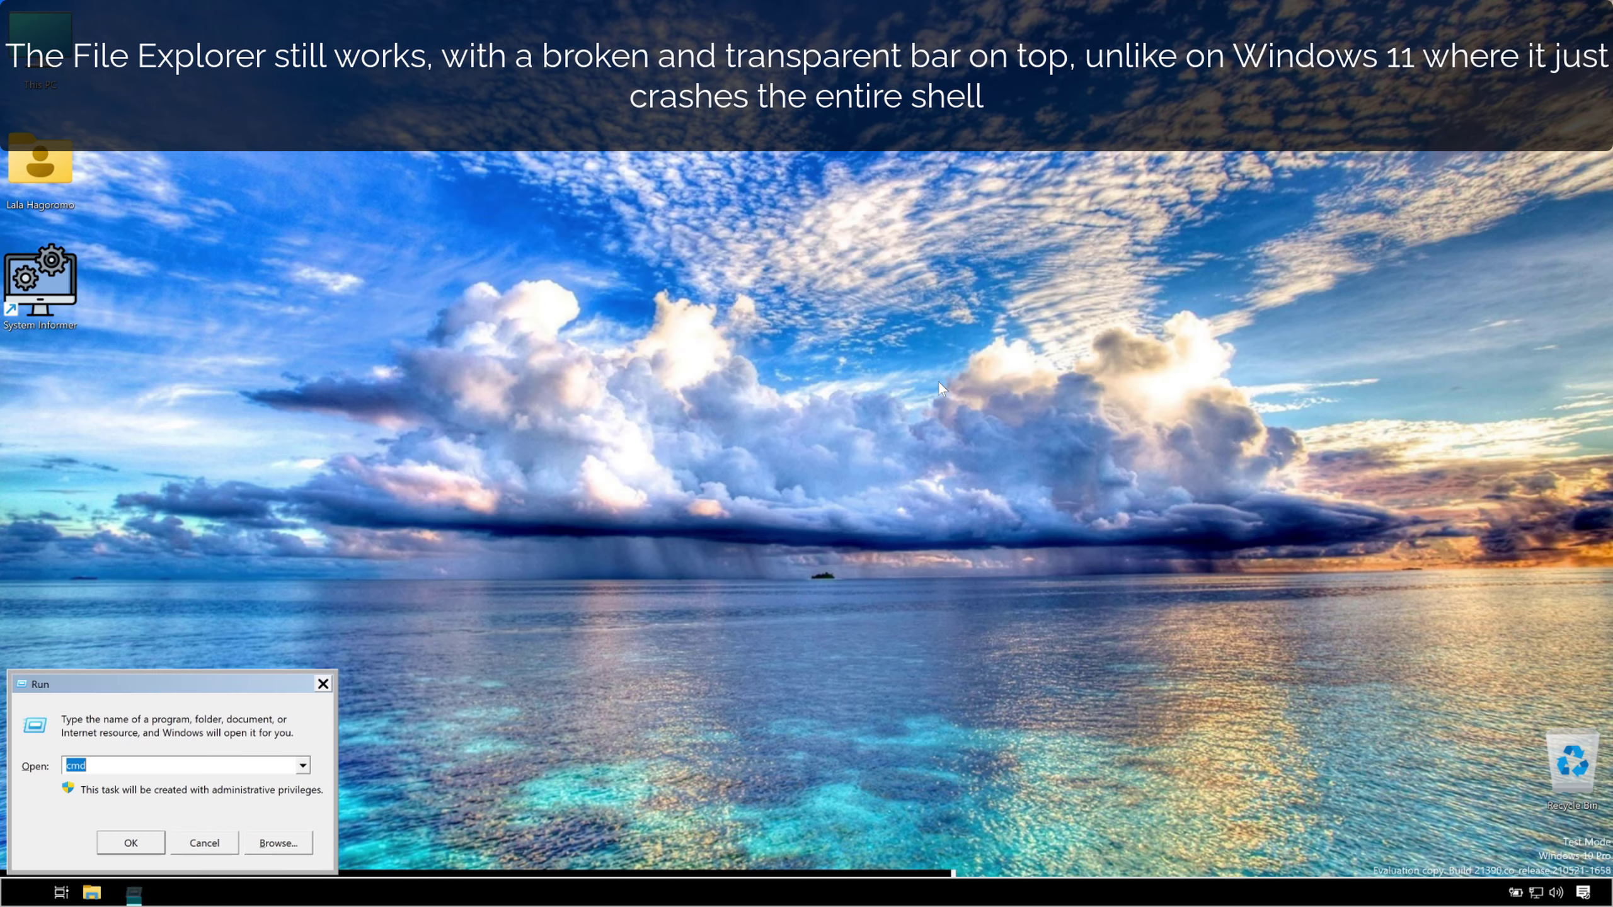
type("winver")
key("Return")
Step: Launch Task Manager and the Settings app to check how they display without themes
key("ctrl+shift+Escape")
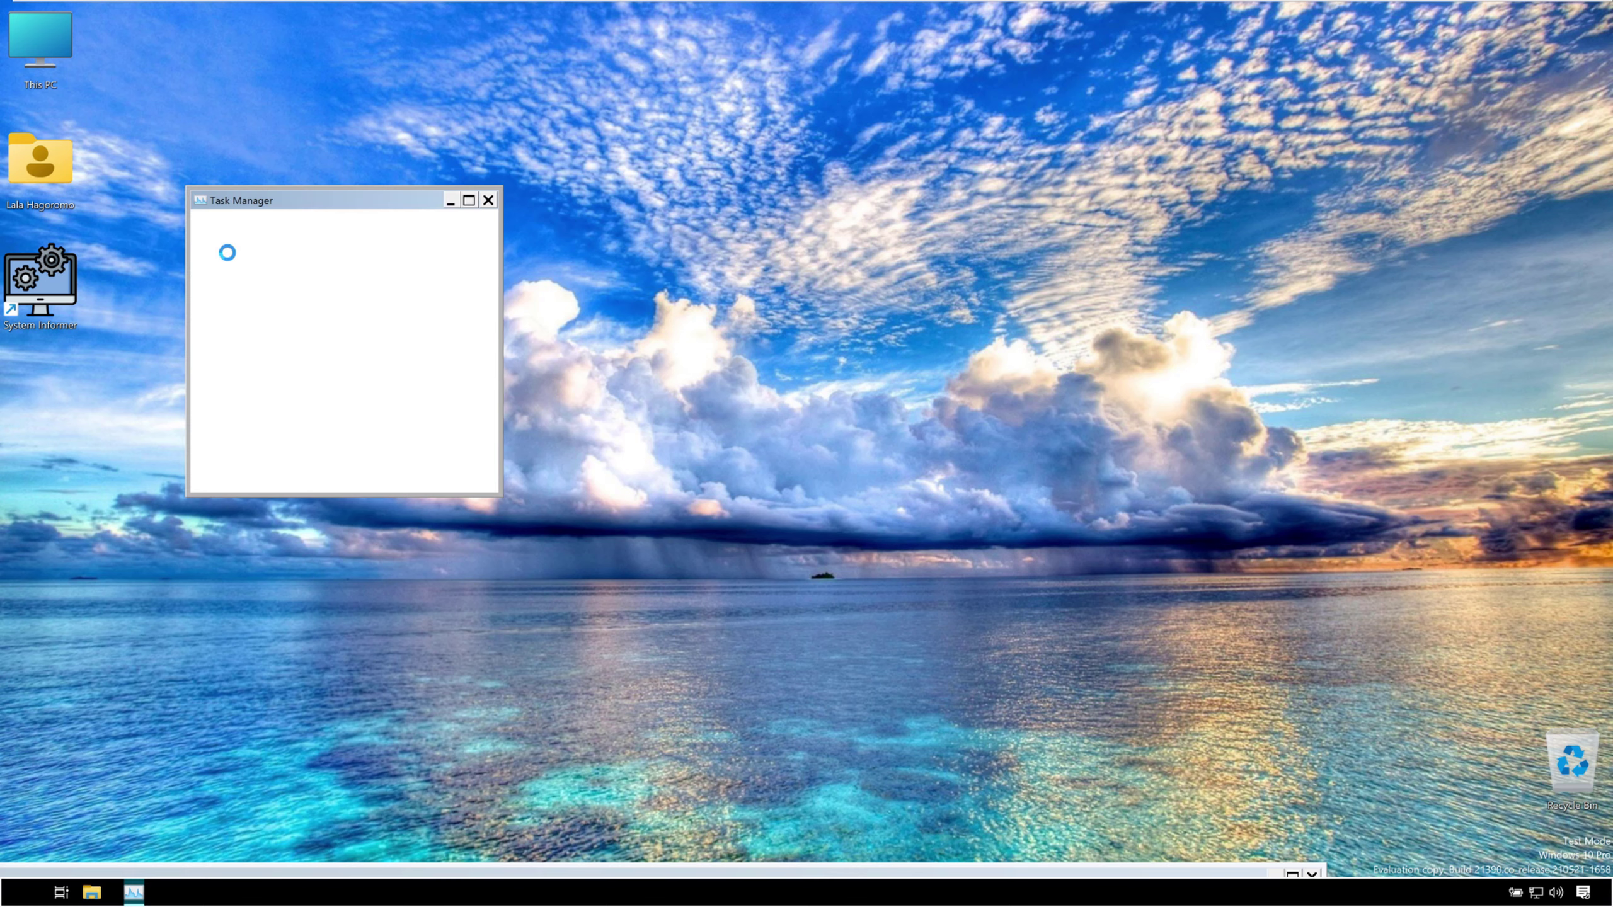
left_click(203, 812)
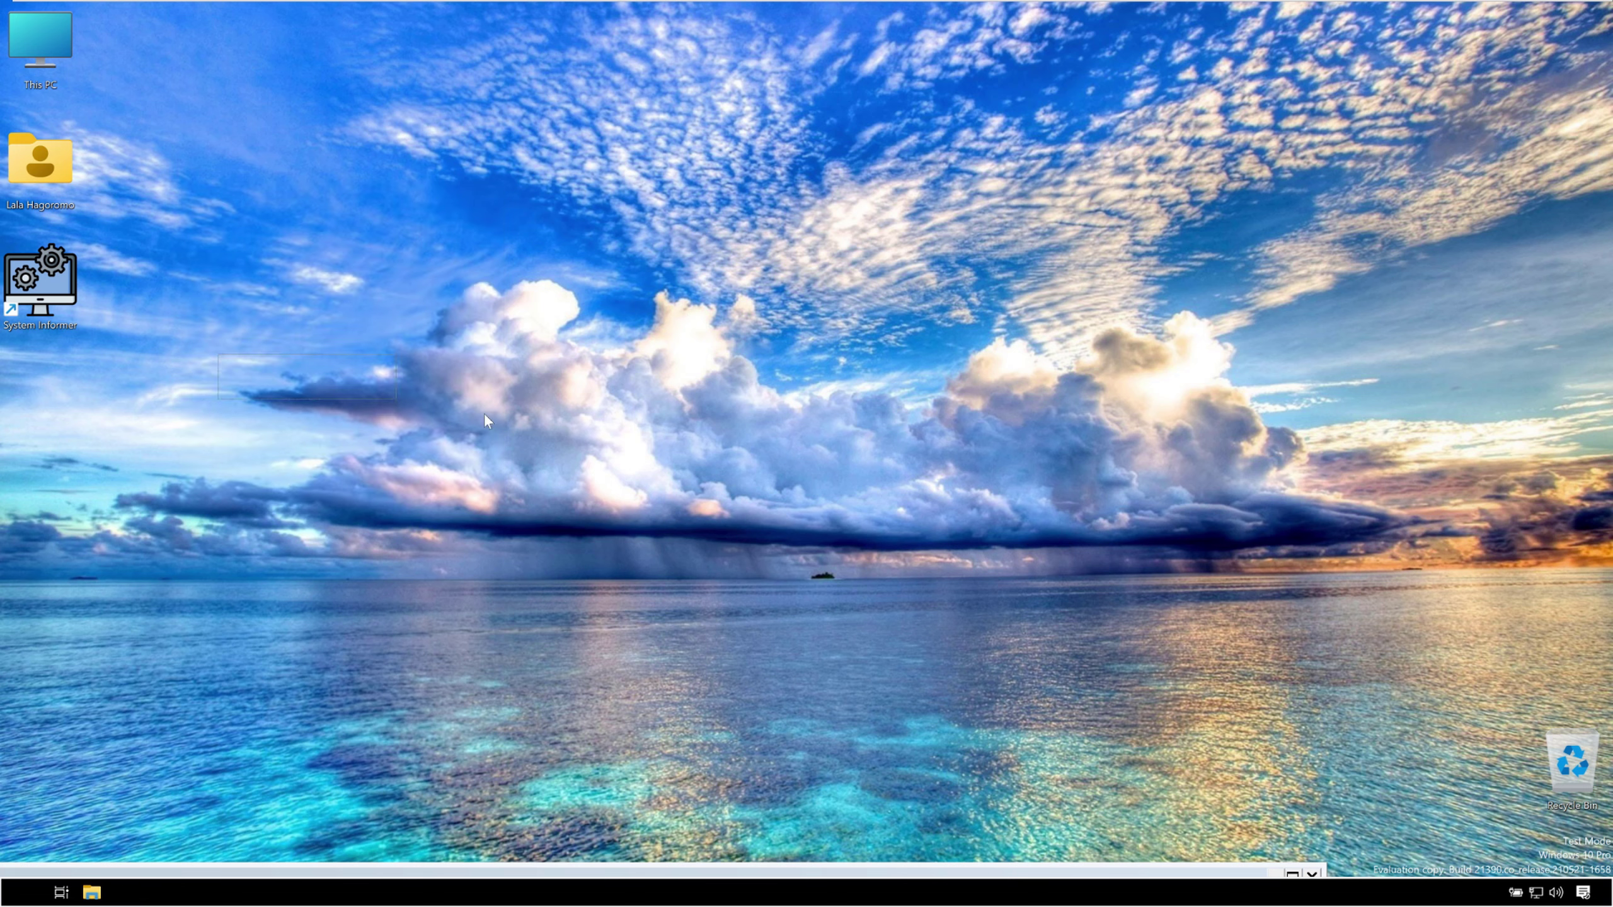
key("super+i")
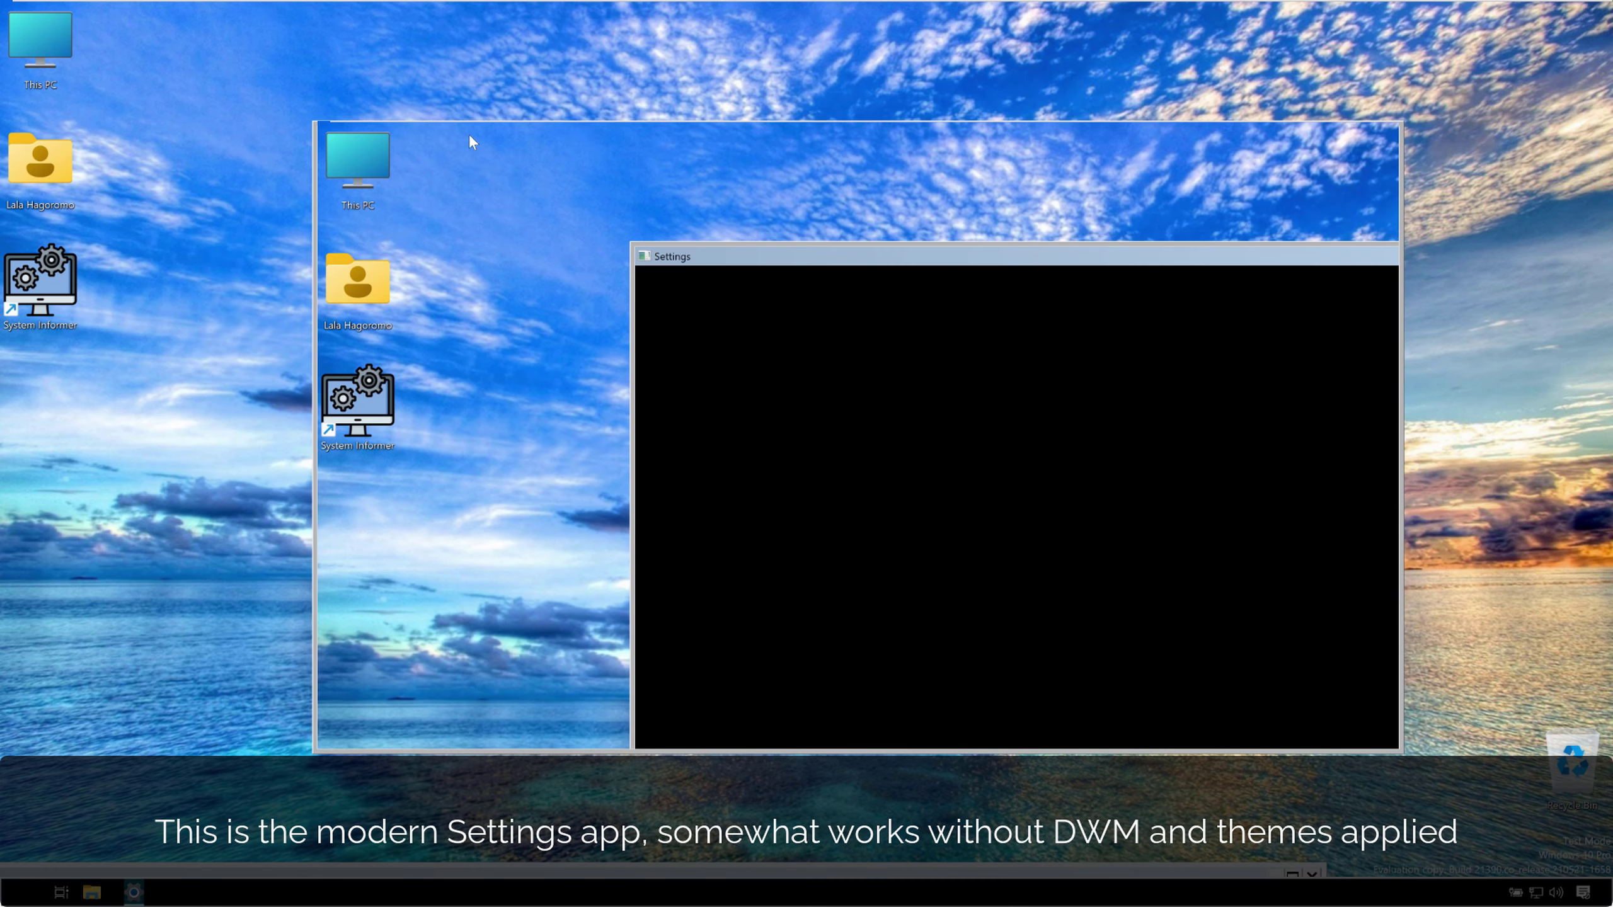
left_click_drag(469, 135, 378, 310)
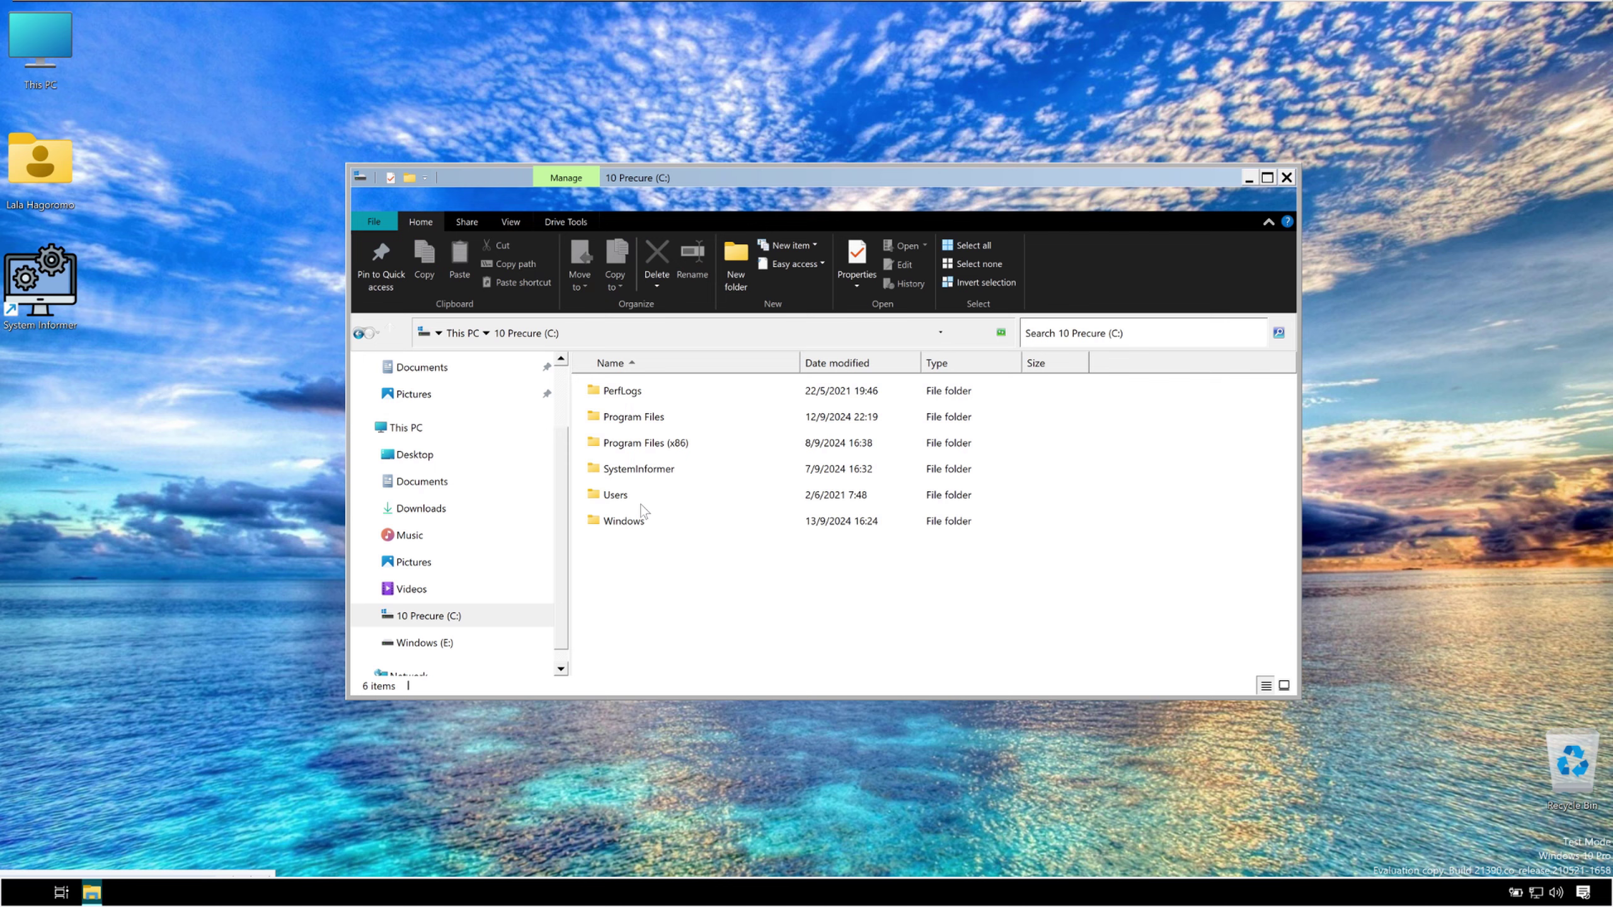
Step: Open the Windows folder on drive C: and launch regedit from it
double_click(642, 516)
scroll(688, 493, "down", 20)
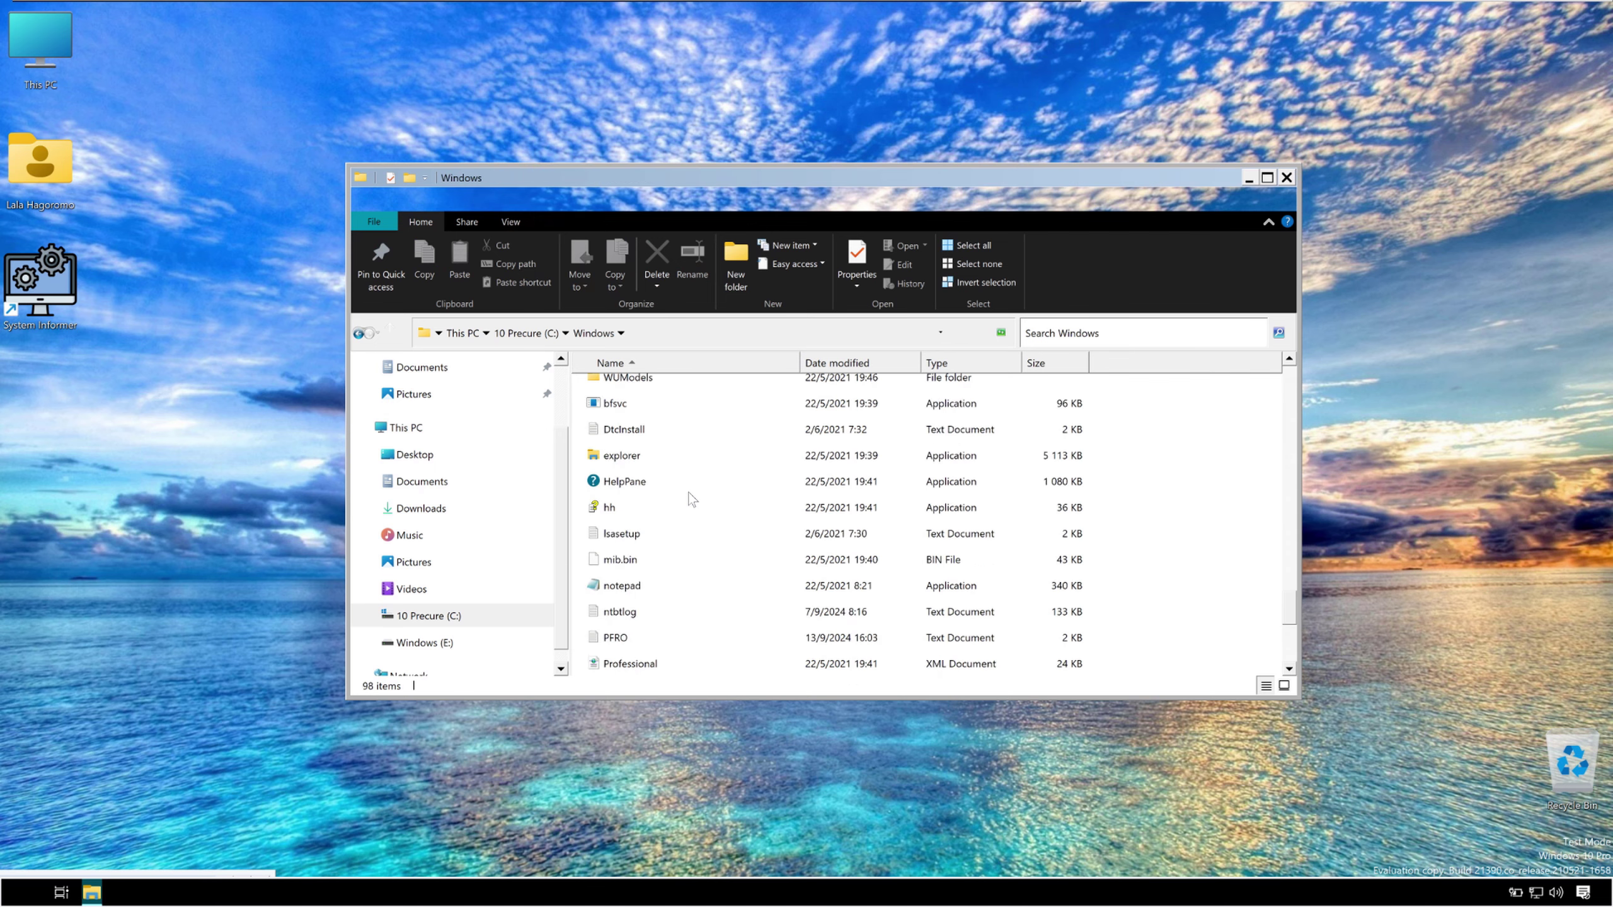
scroll(634, 538, "down", 2)
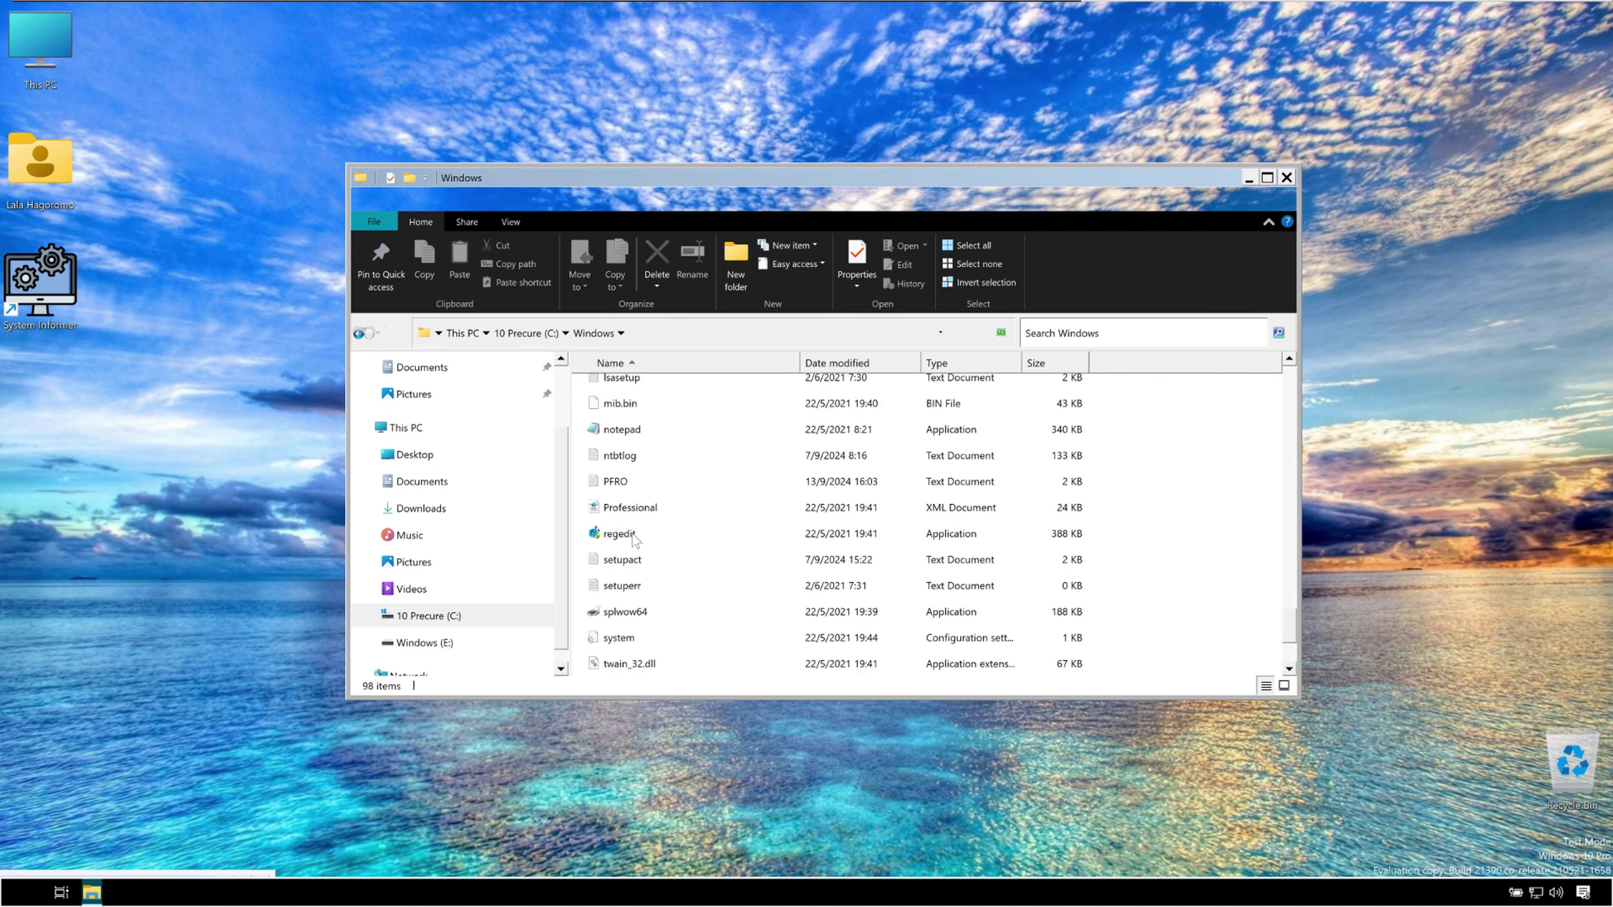
double_click(634, 539)
left_click(646, 58)
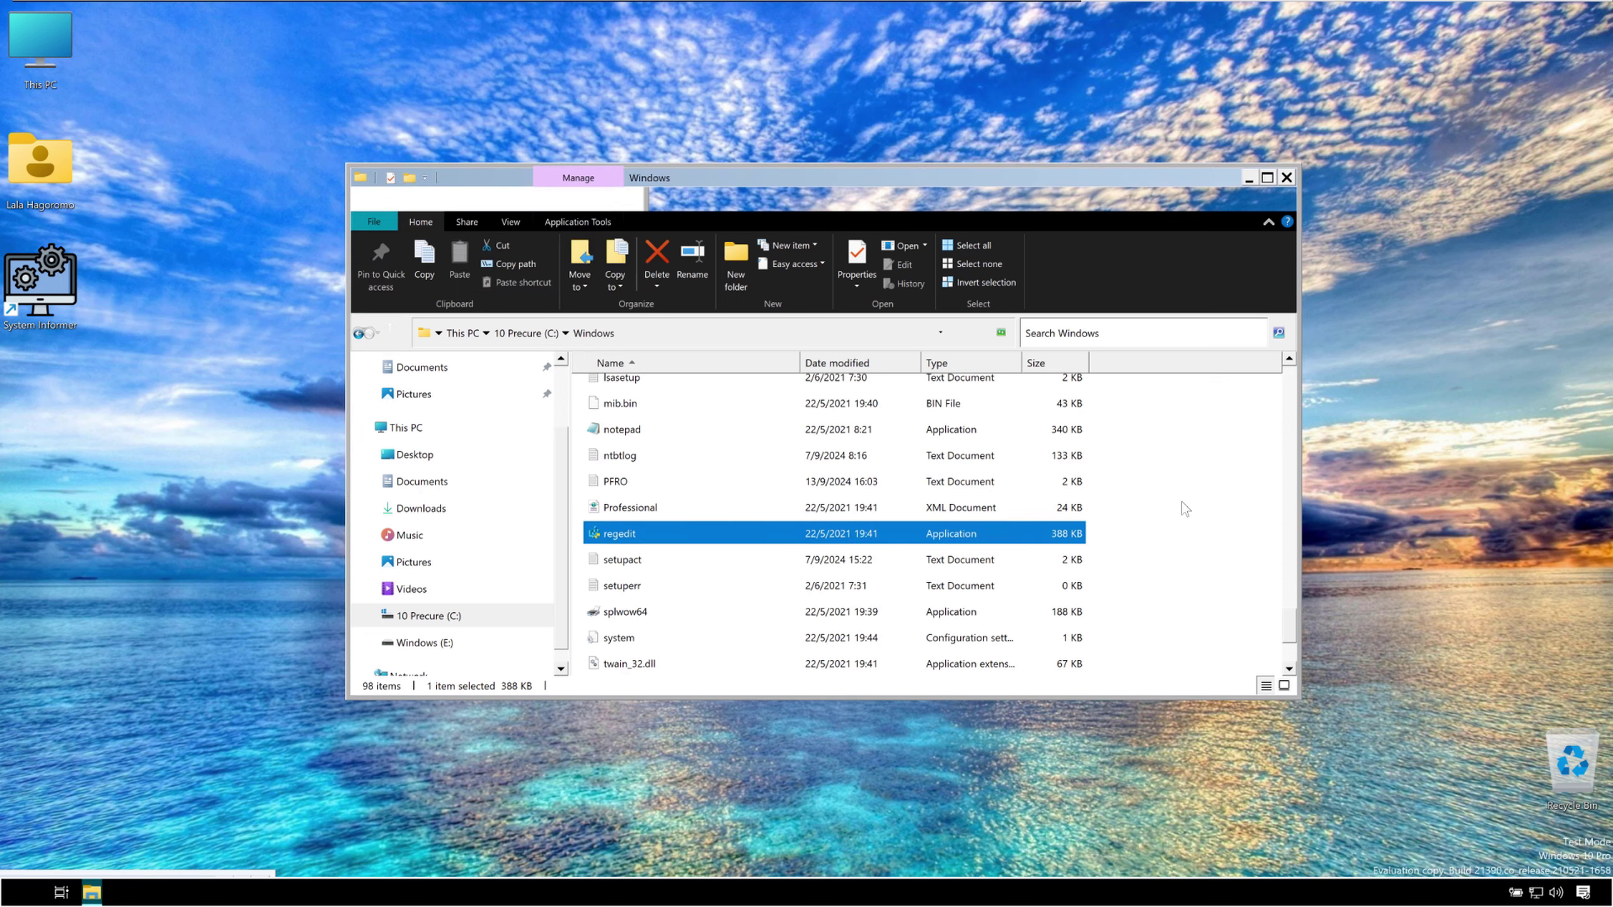
Step: Browse from This PC to the Program Files folder on drive C: and close File Explorer
left_click(437, 482)
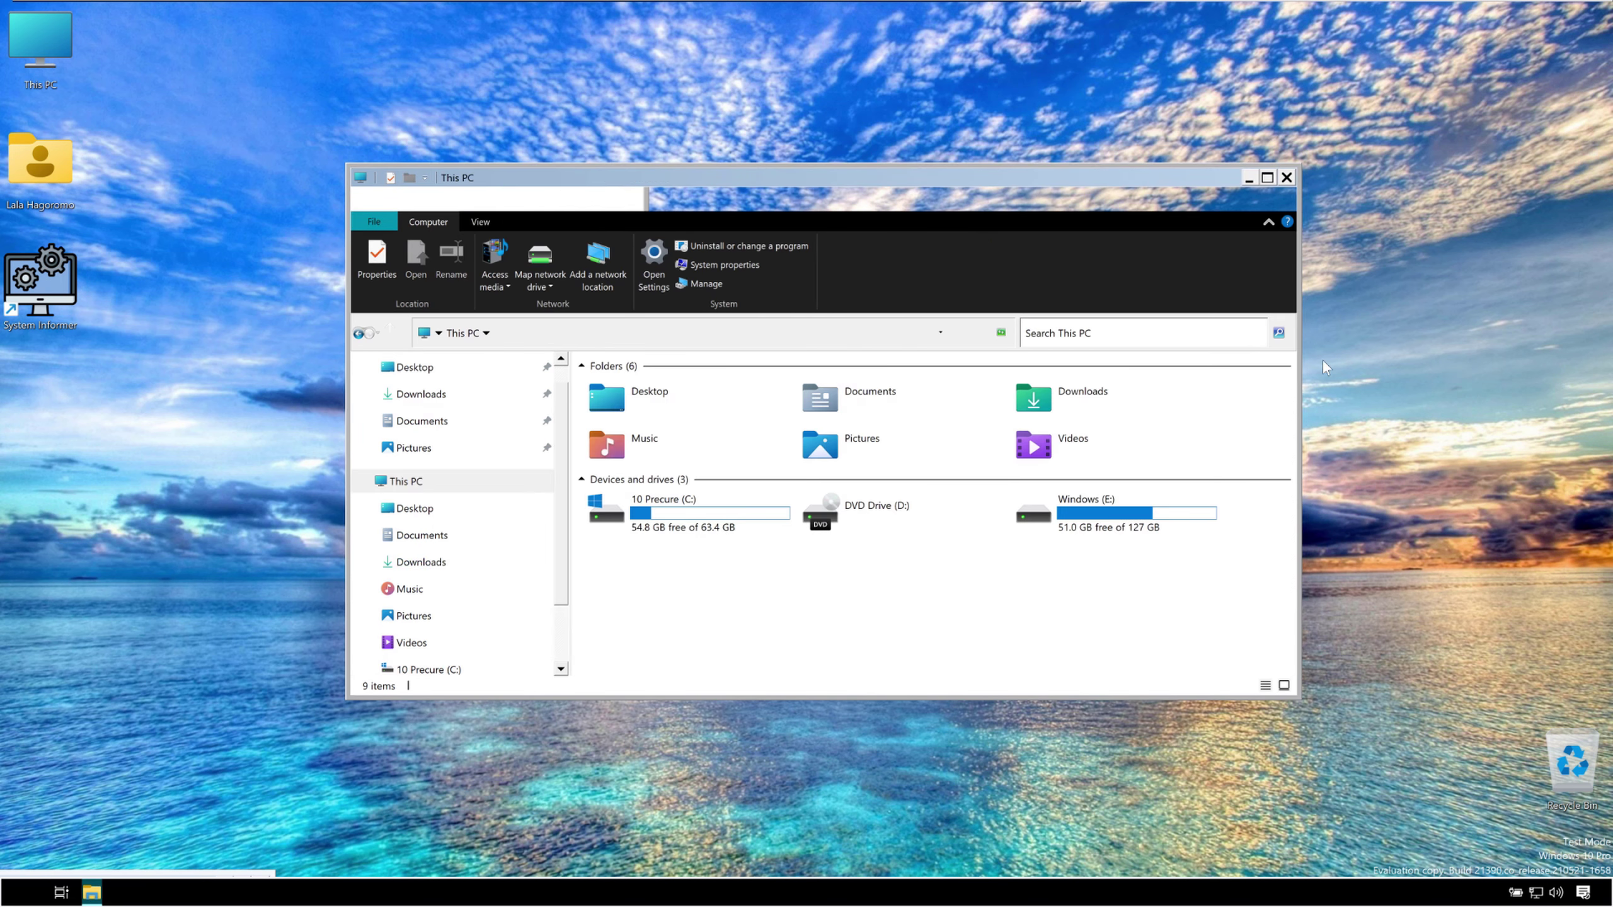
left_click_drag(1164, 177, 1359, 187)
double_click(889, 519)
double_click(824, 432)
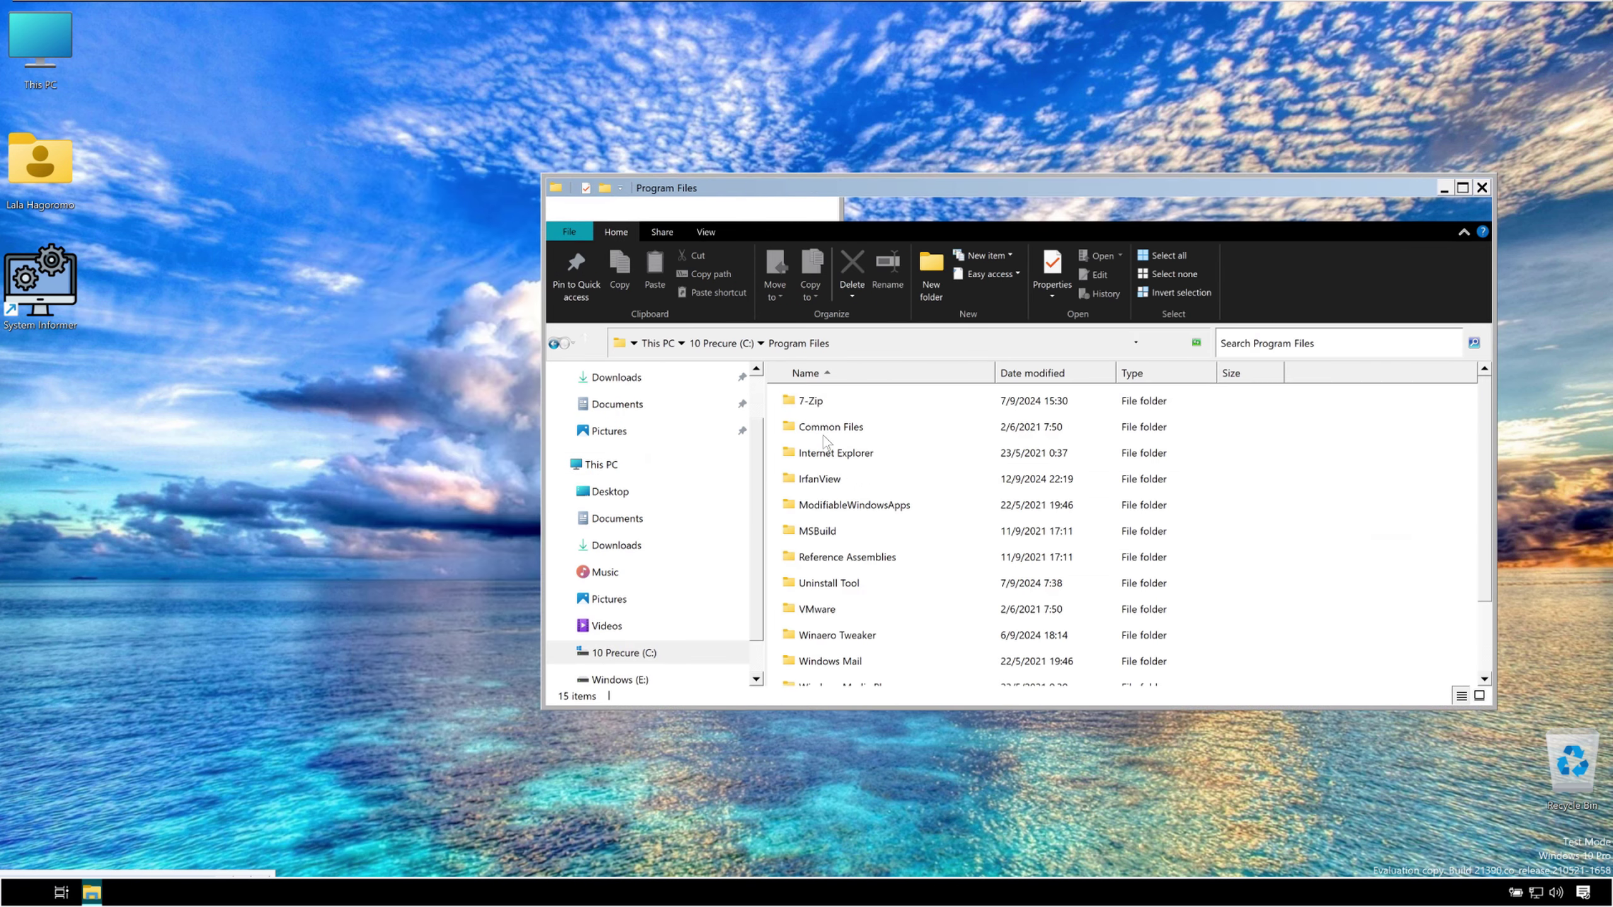
left_click(1485, 185)
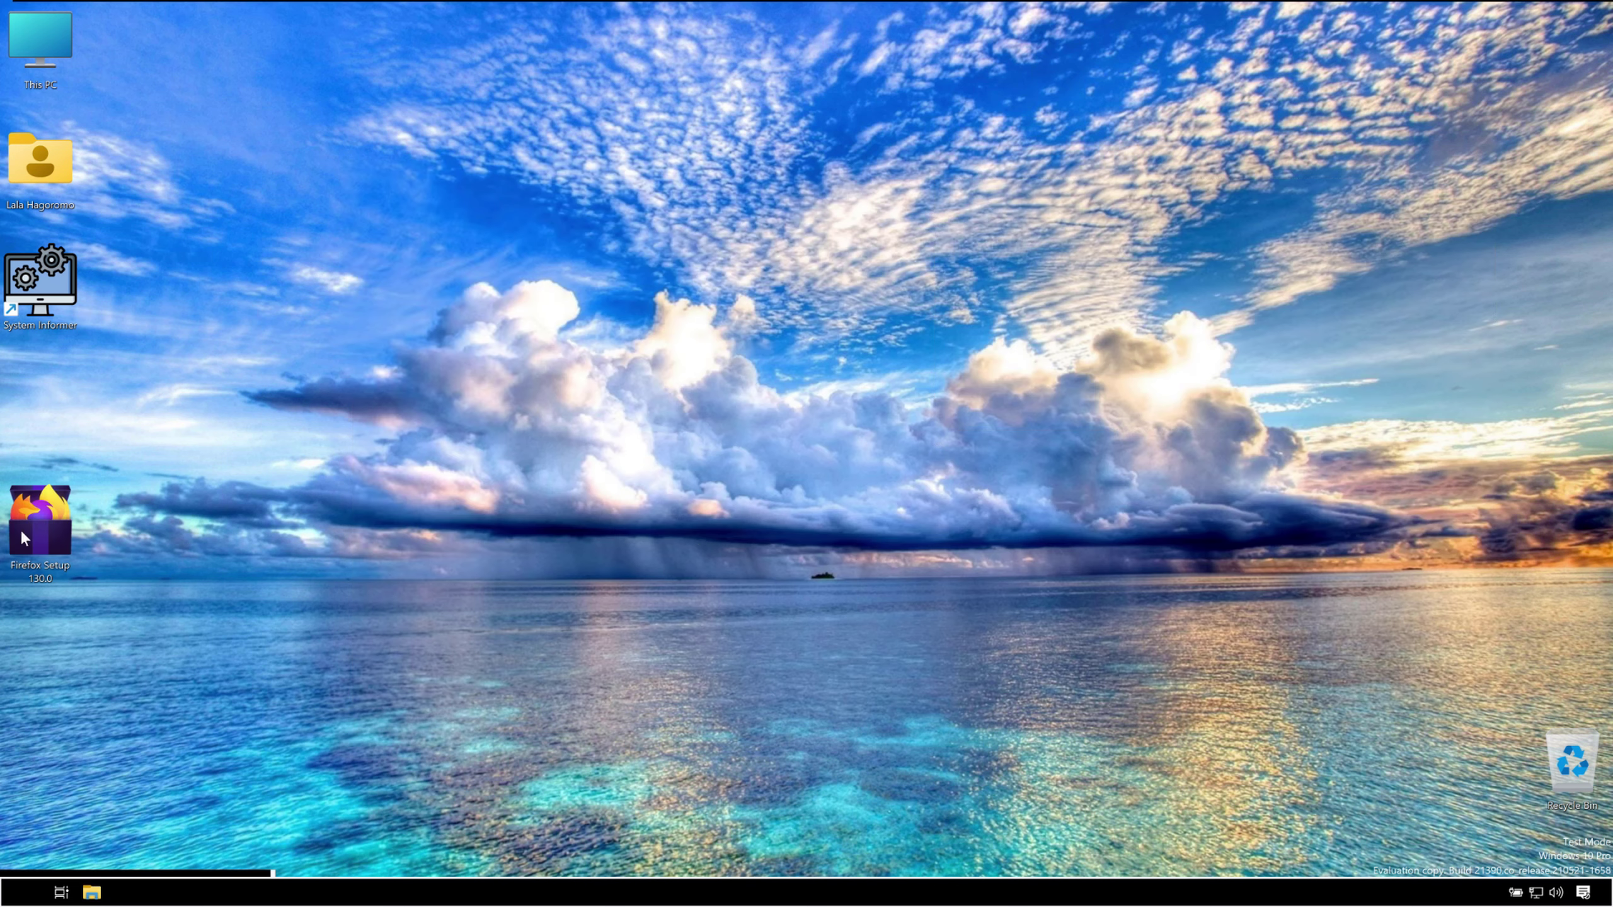
Step: Run the Firefox Setup 130.0 installer from the desktop and complete the Firefox installation
left_click(22, 528)
left_click(413, 561)
right_click(45, 509)
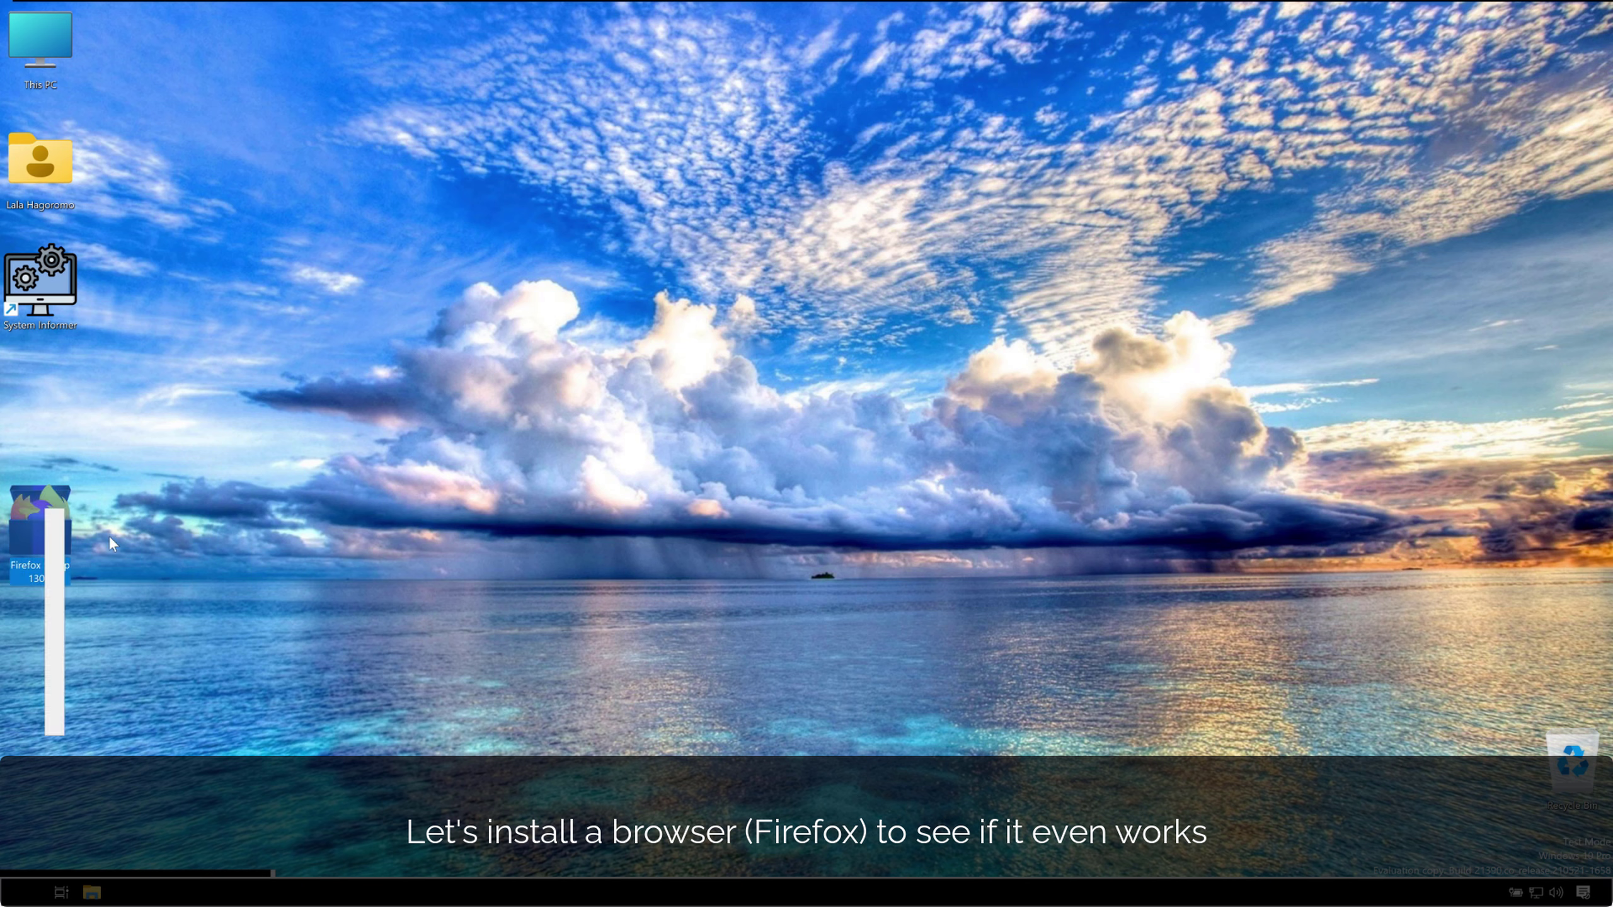
left_click(65, 554)
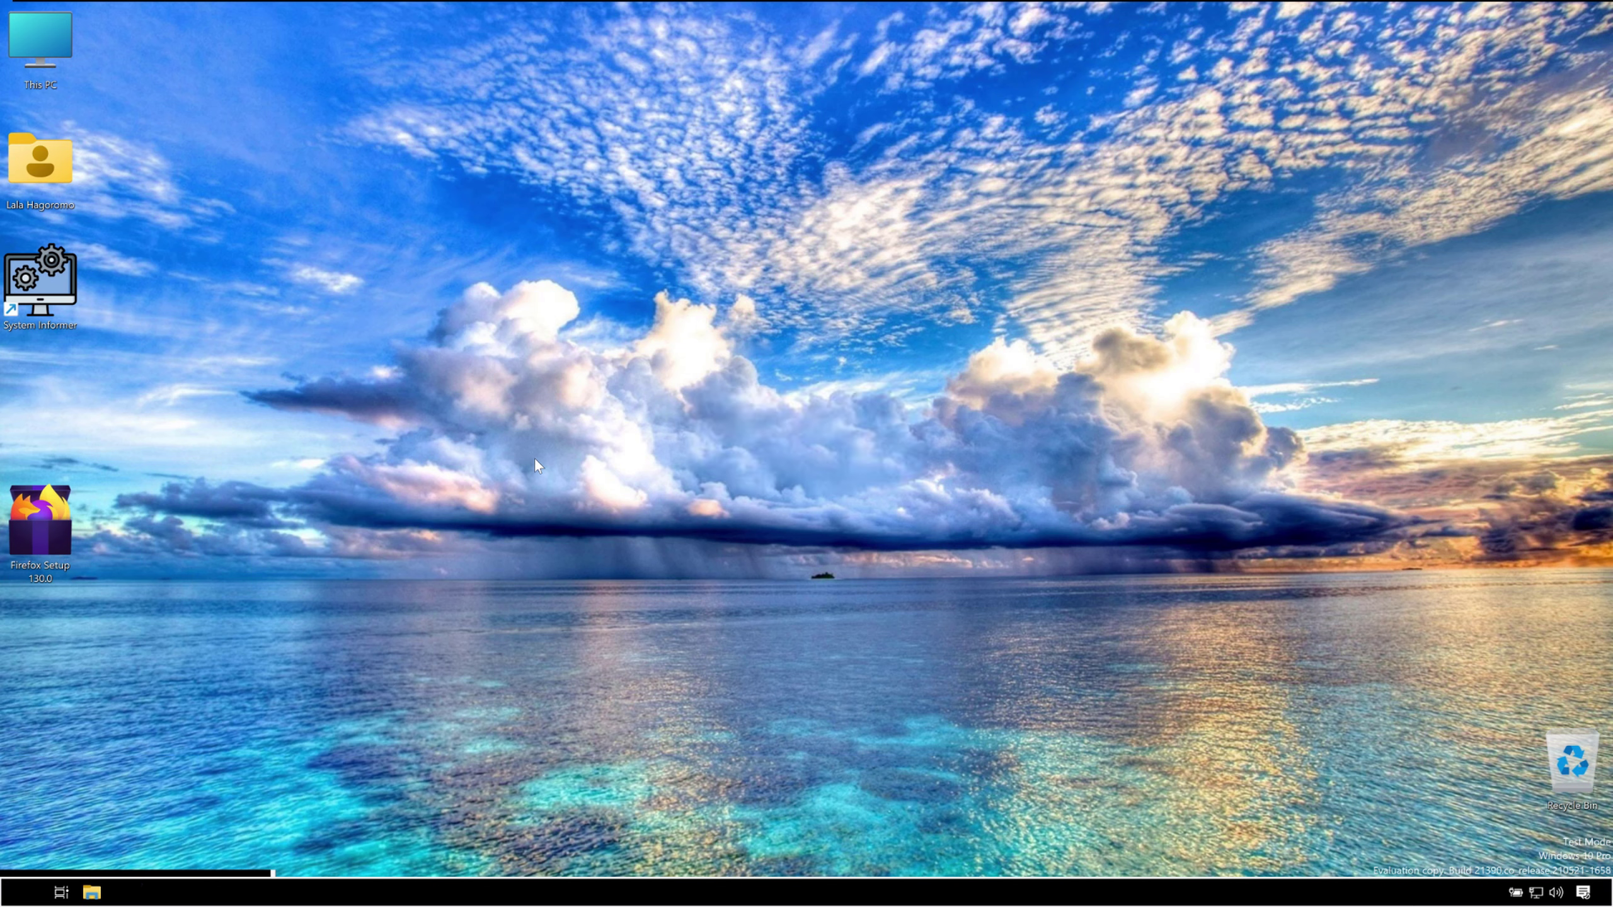
left_click(909, 575)
left_click(909, 575)
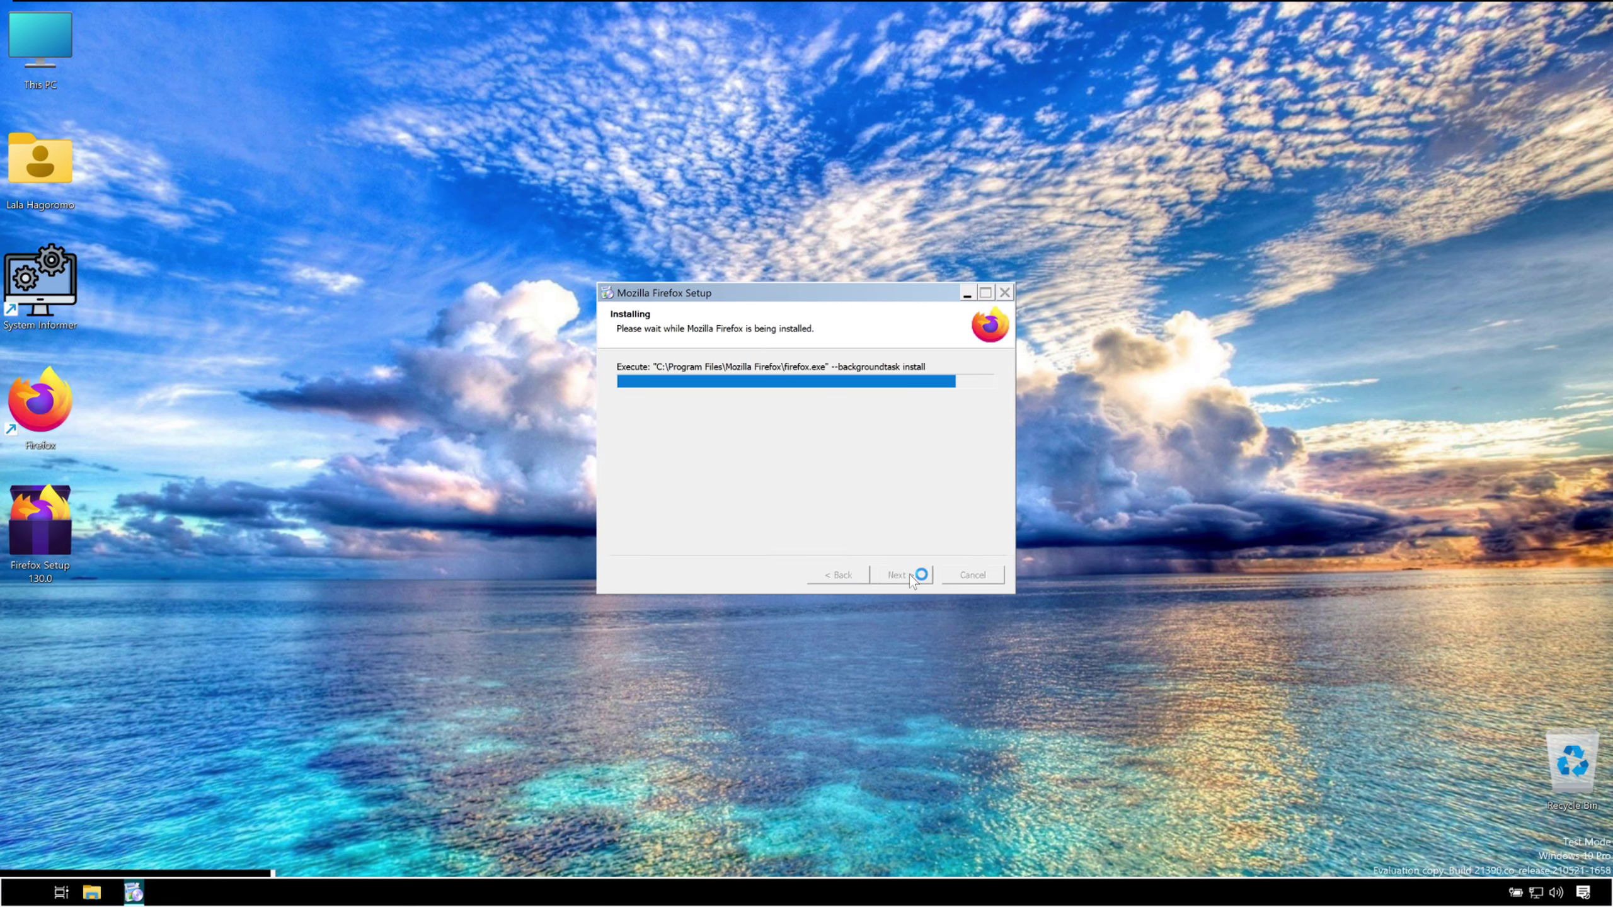
left_click(910, 575)
left_click(909, 575)
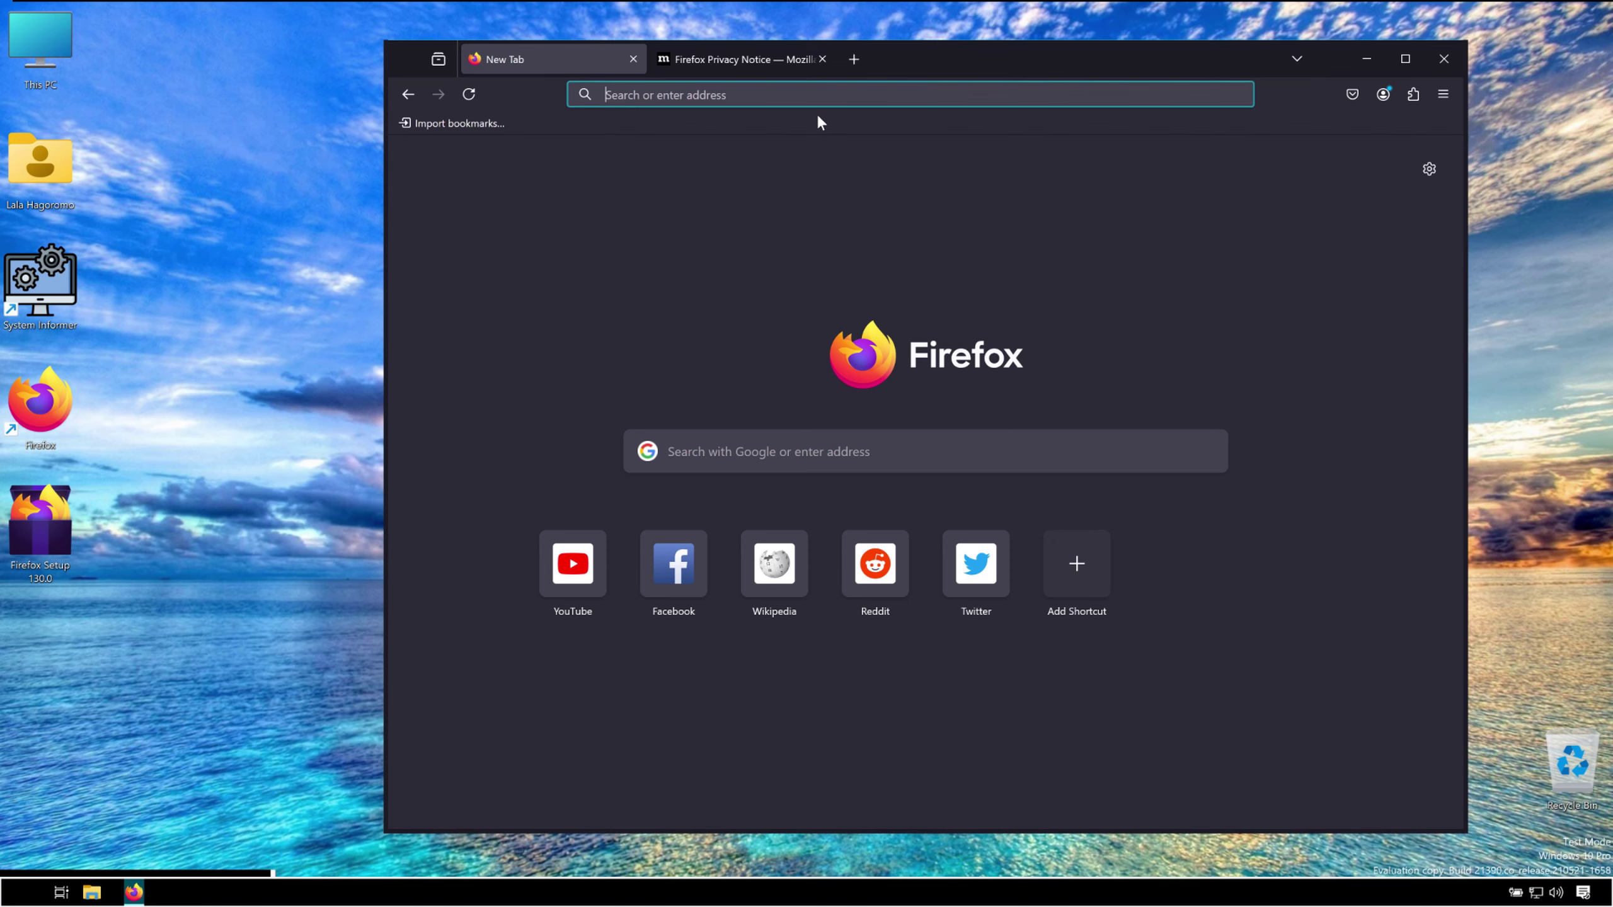
Step: Search the web for "arc browser" and open Arc's download page
type("arc browser")
key("Return")
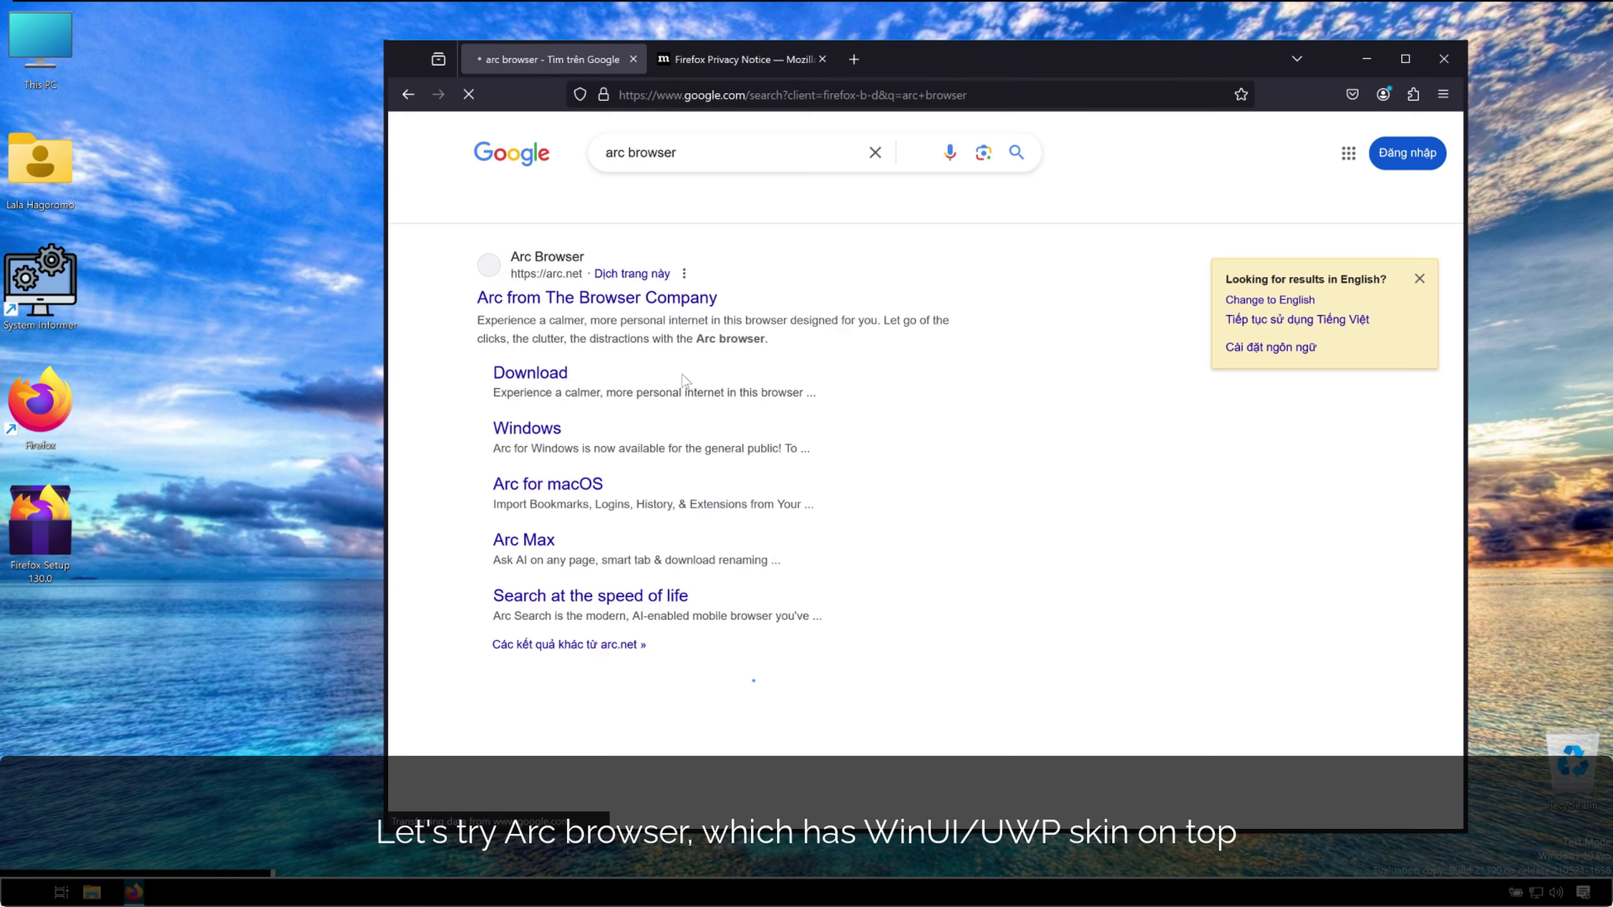
left_click(1289, 204)
left_click(550, 376)
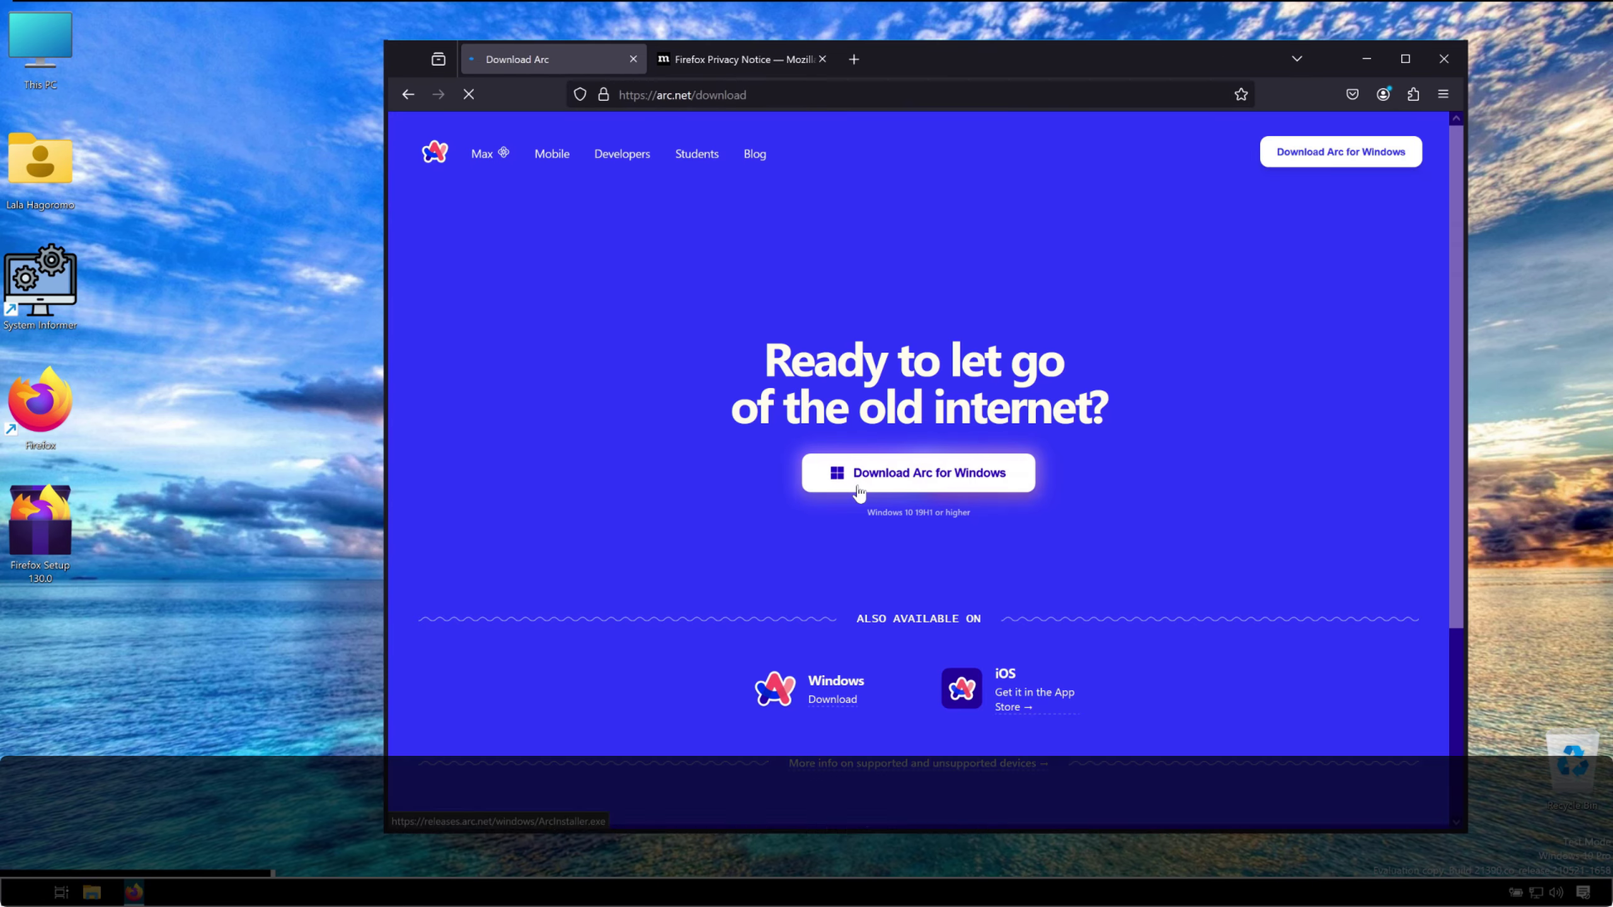
Step: Download Arc for Windows and launch its installer, with the Firefox window minimised
left_click(856, 483)
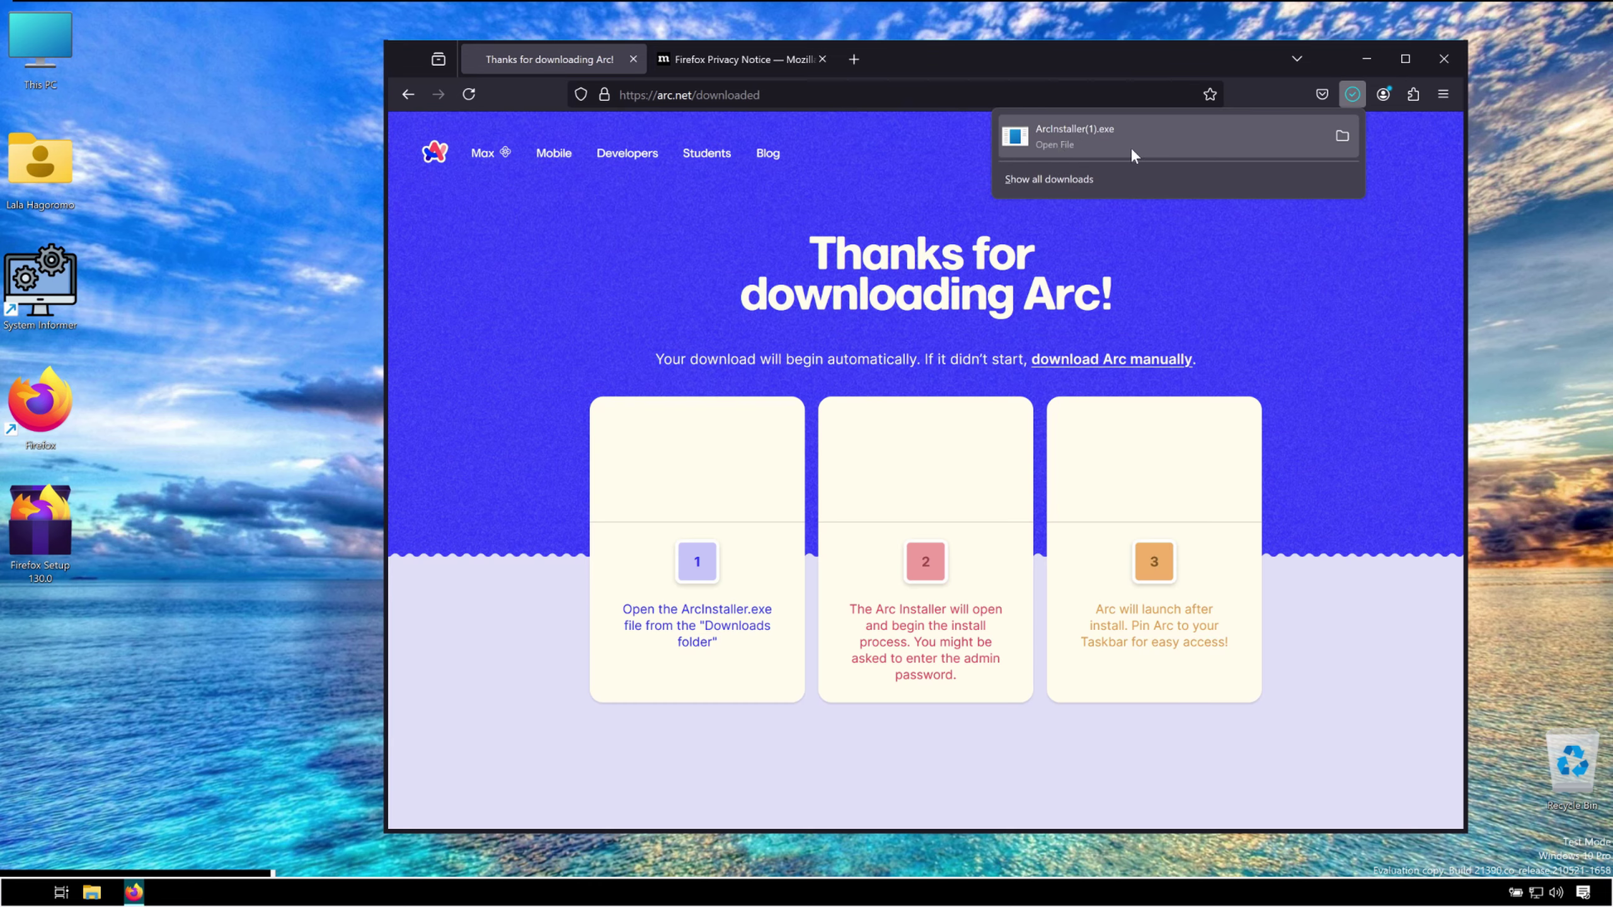
left_click(1159, 216)
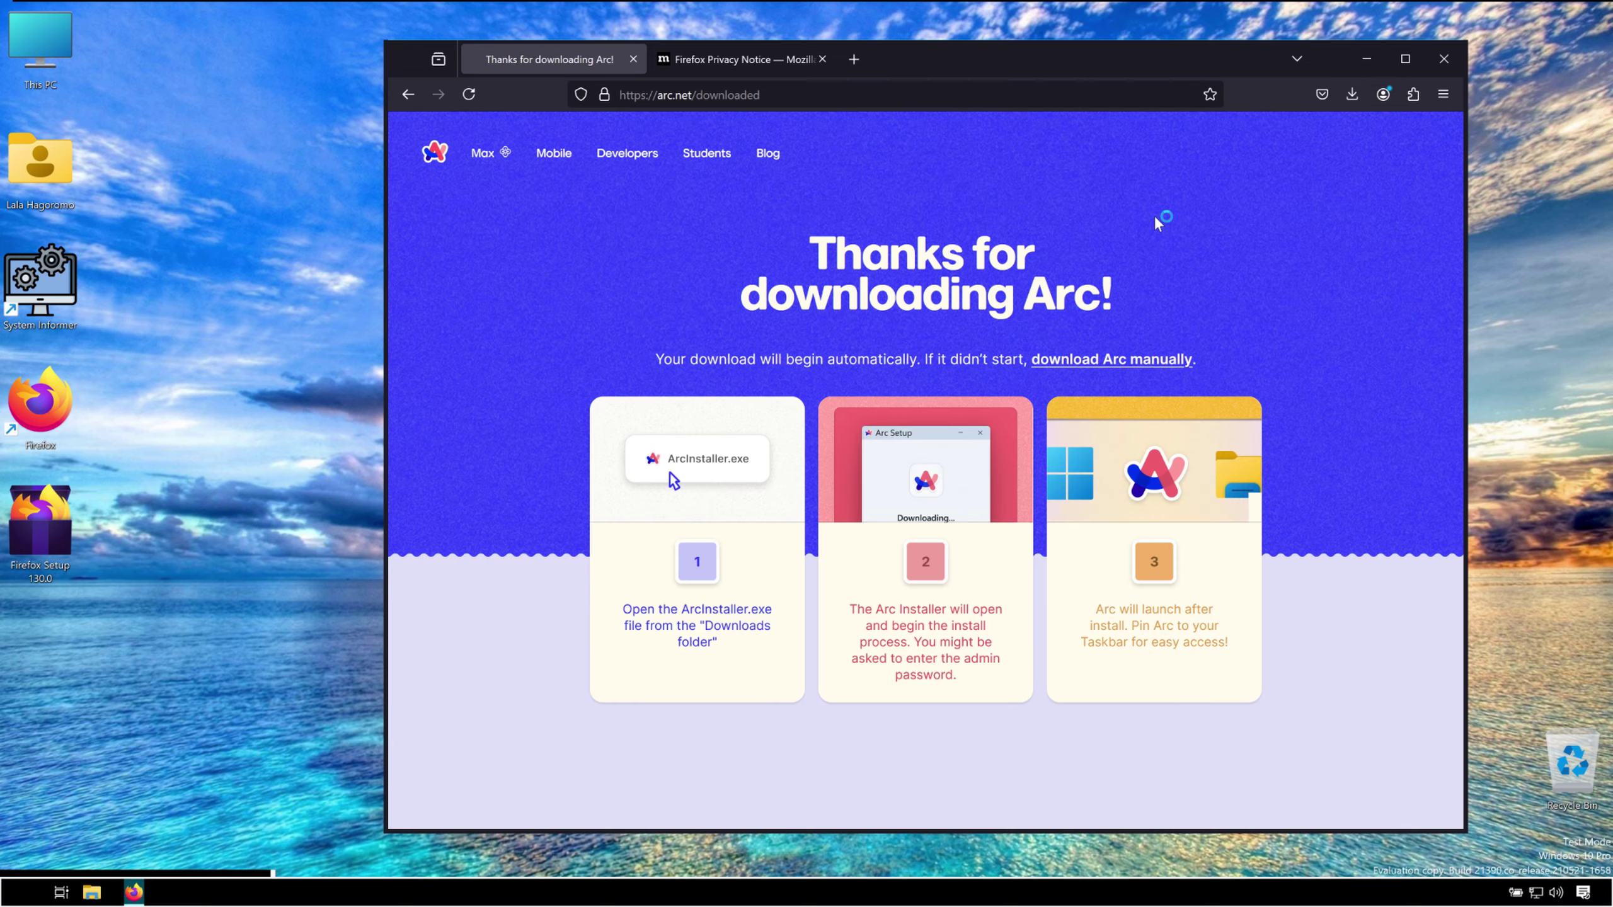
left_click(1366, 58)
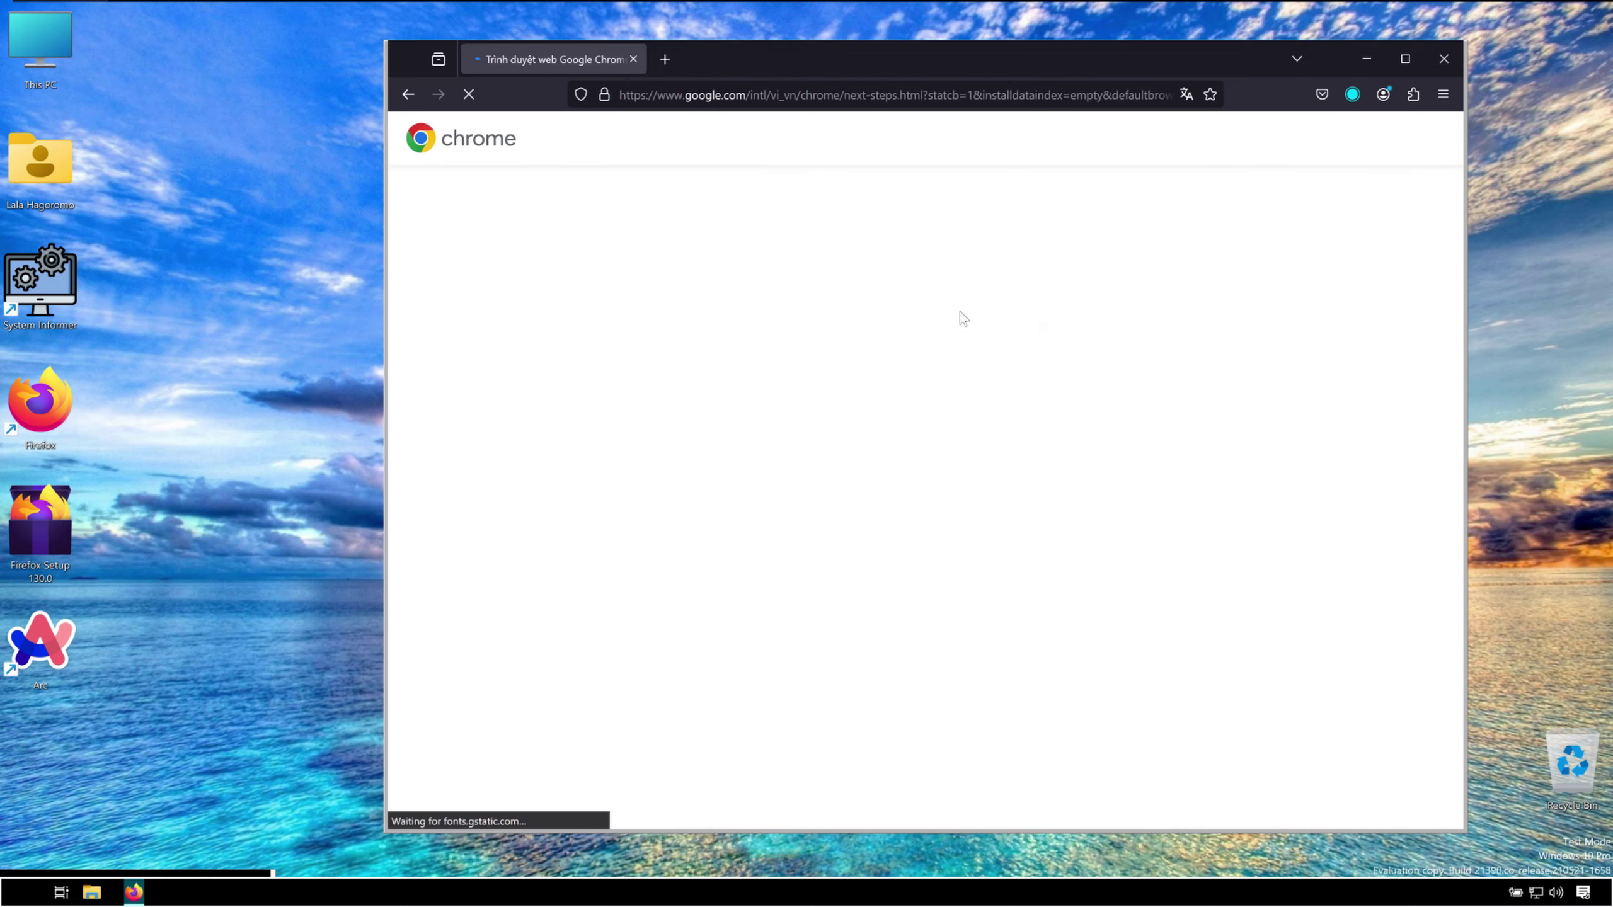
Step: Download the Chrome installer for Windows, accepting the terms of service
left_click(1365, 137)
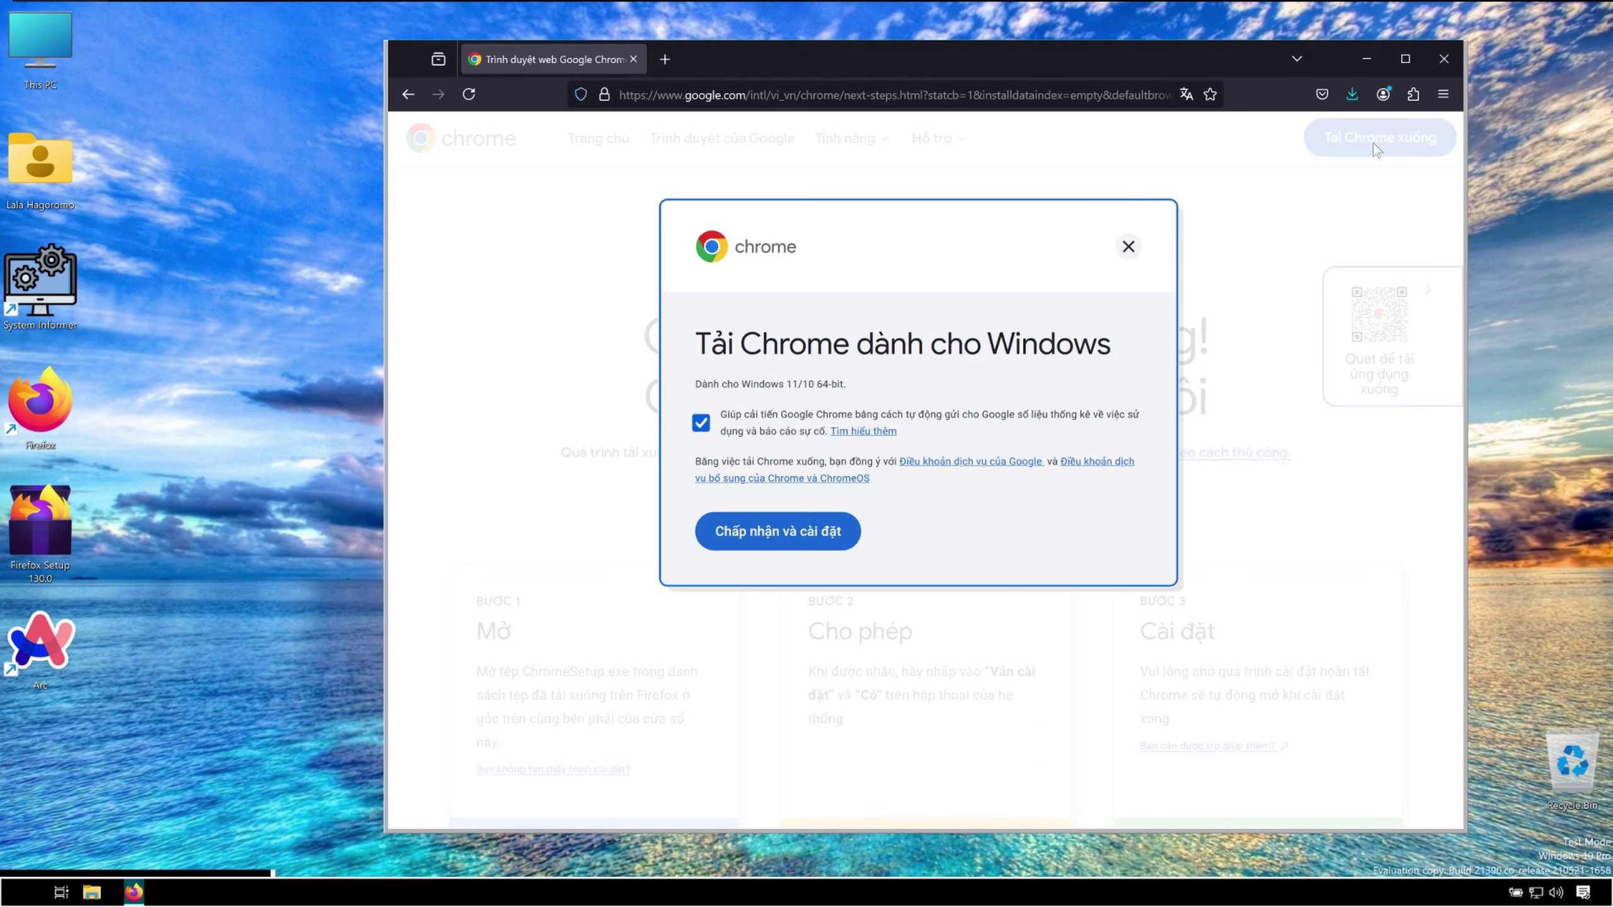
left_click(778, 535)
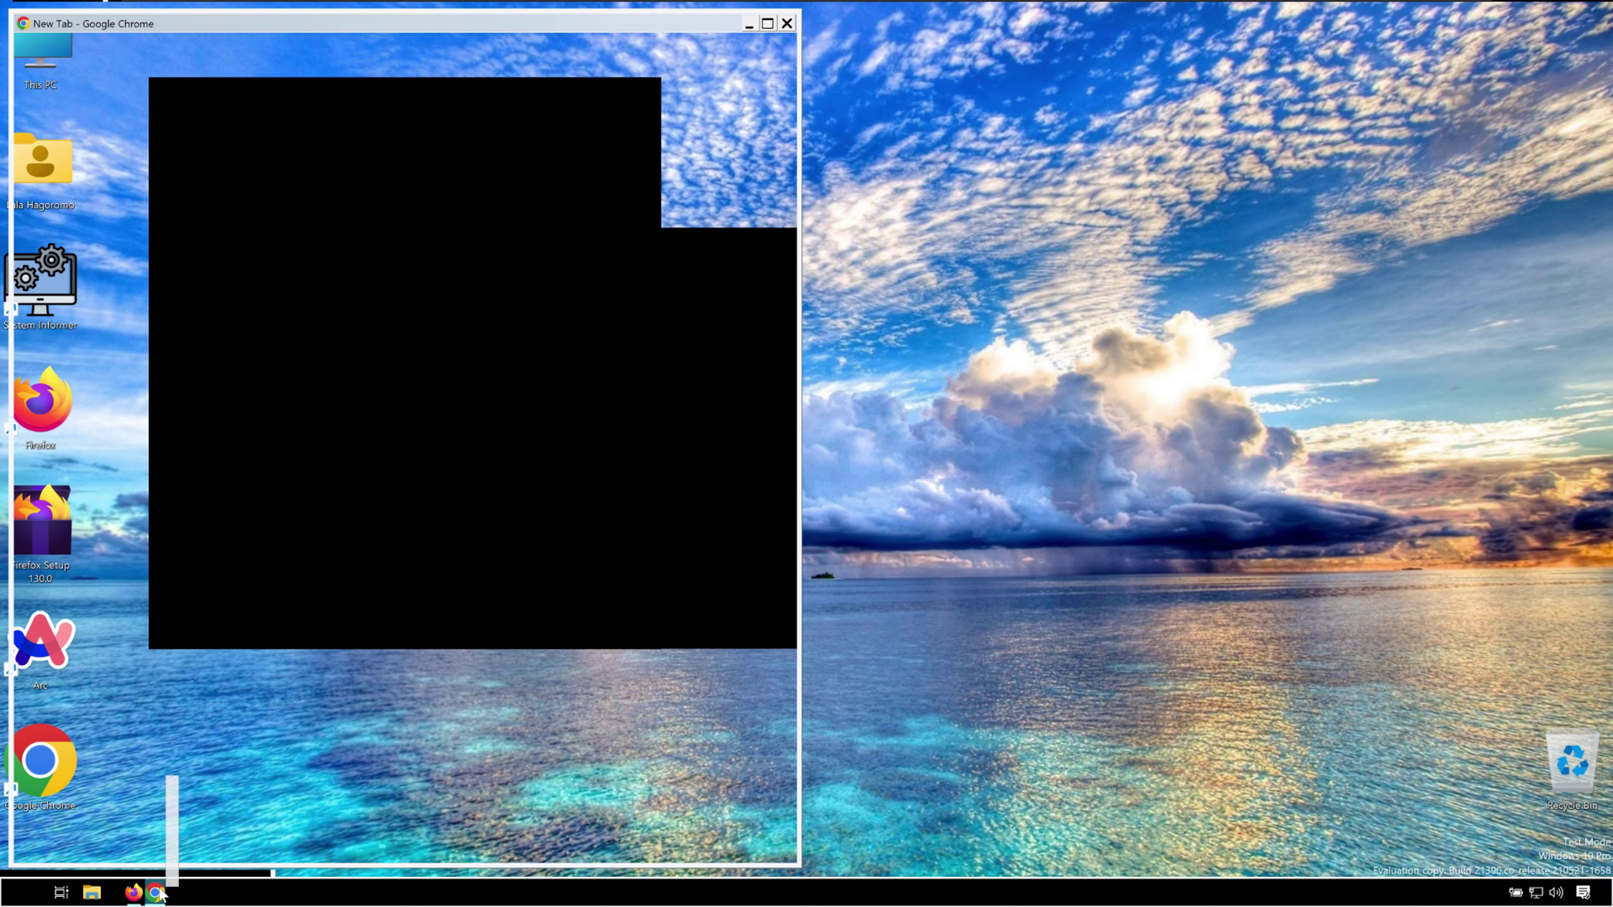
Step: Terminate the chrome.exe process and its descendants in System Informer, then minimise System Informer
double_click(9, 283)
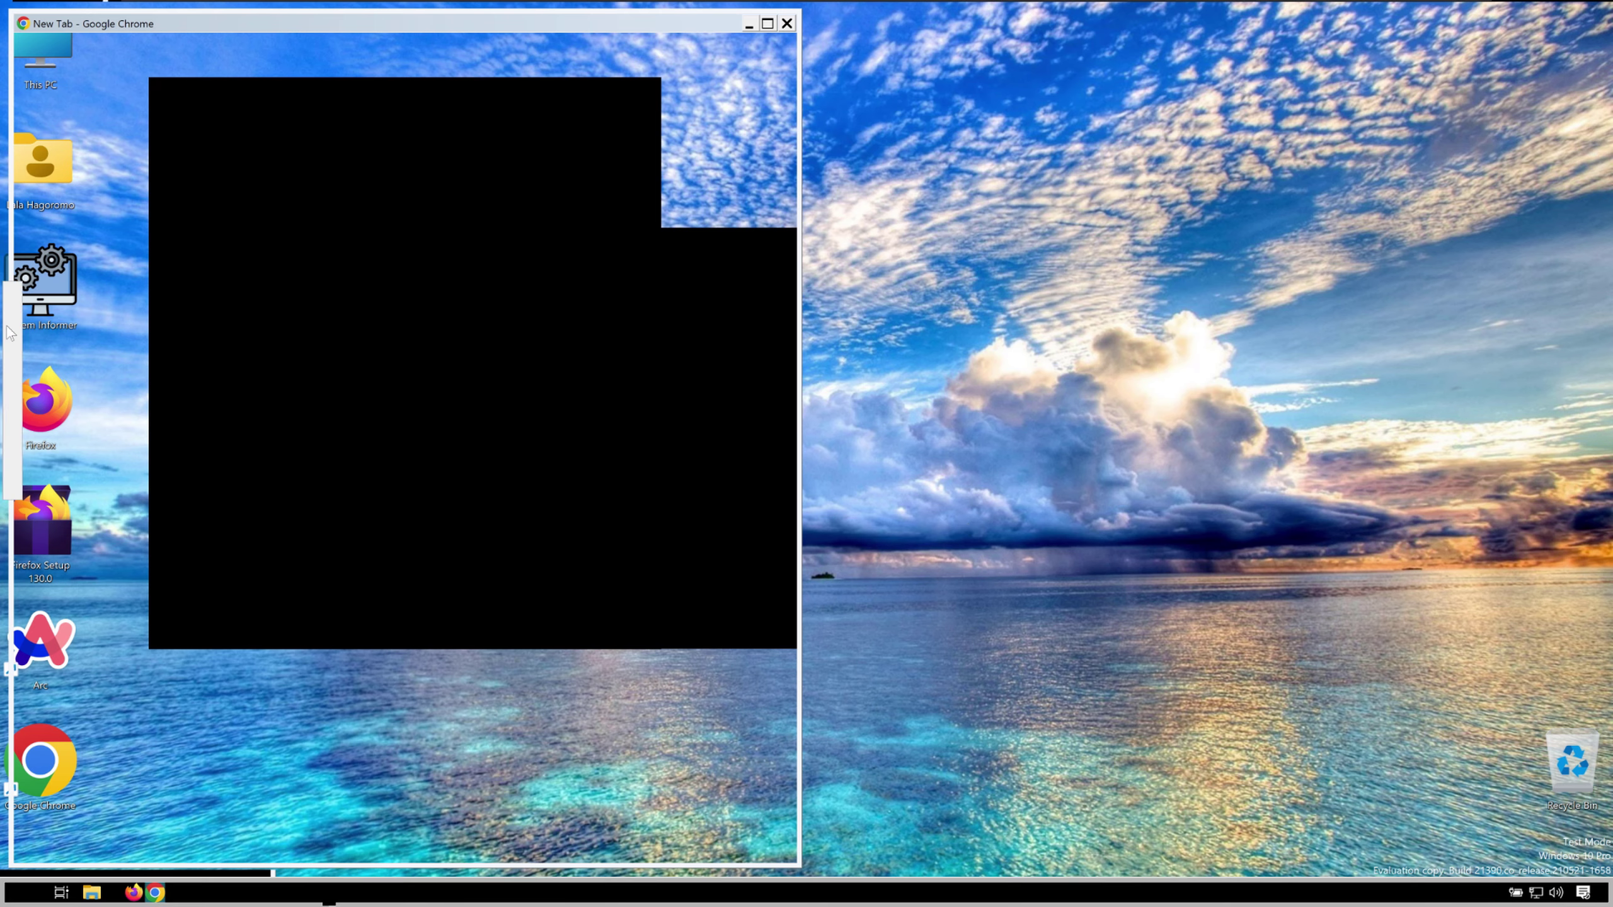
scroll(698, 445, "down", 3)
right_click(506, 536)
left_click(595, 202)
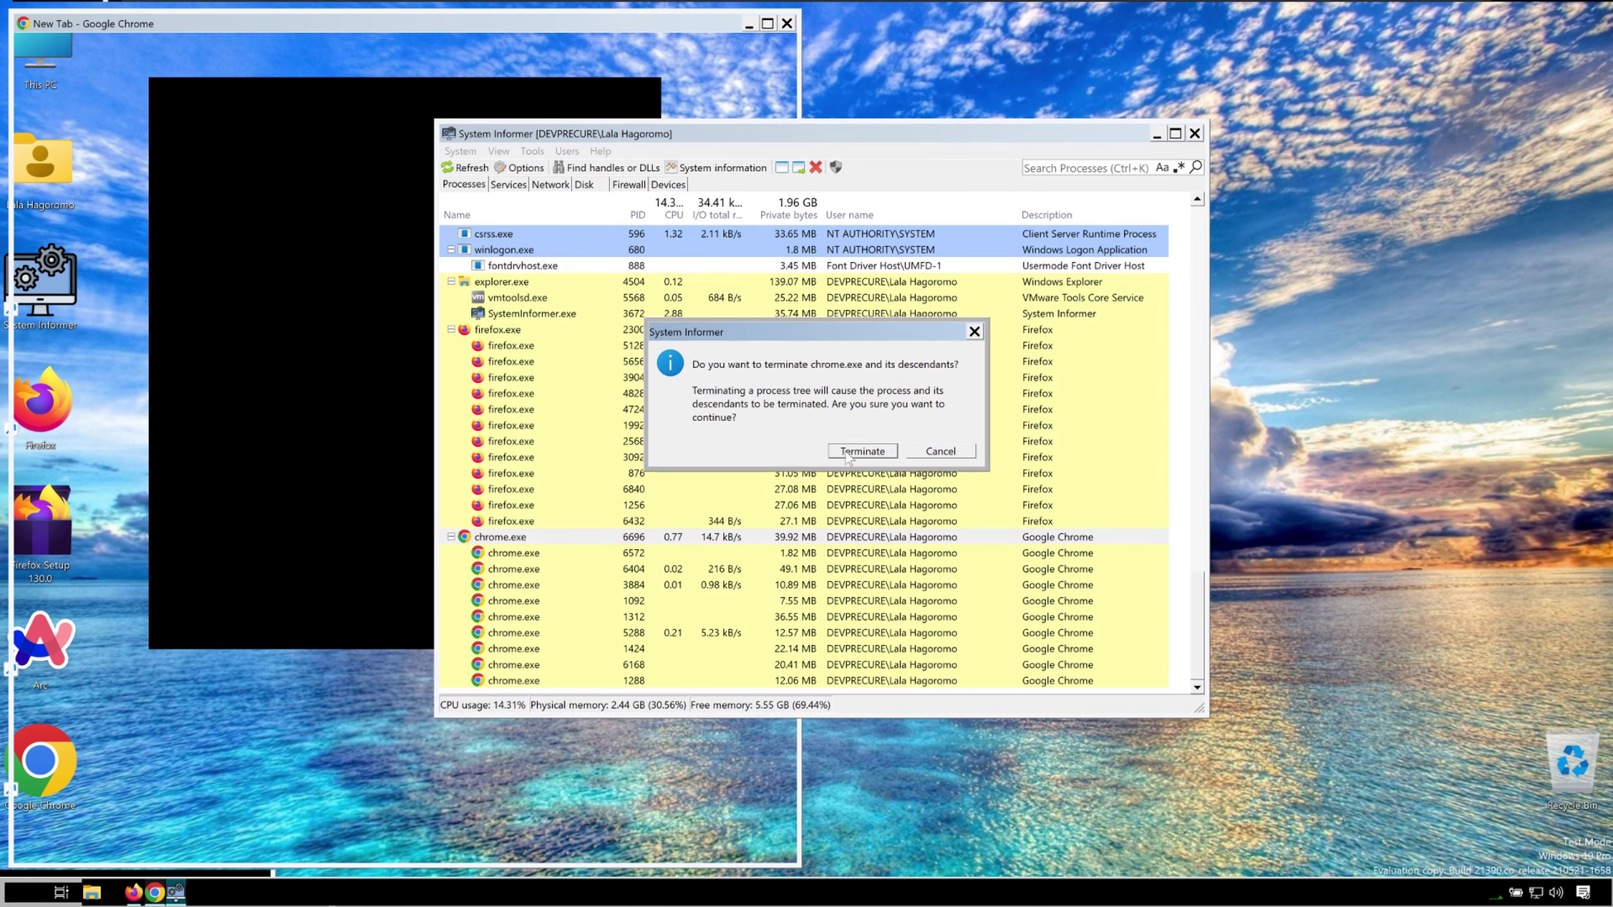
left_click(864, 450)
left_click(1157, 134)
Step: Append the --disable-gpu argument to the target of the desktop Google Chrome shortcut and save its properties
right_click(32, 752)
left_click(76, 743)
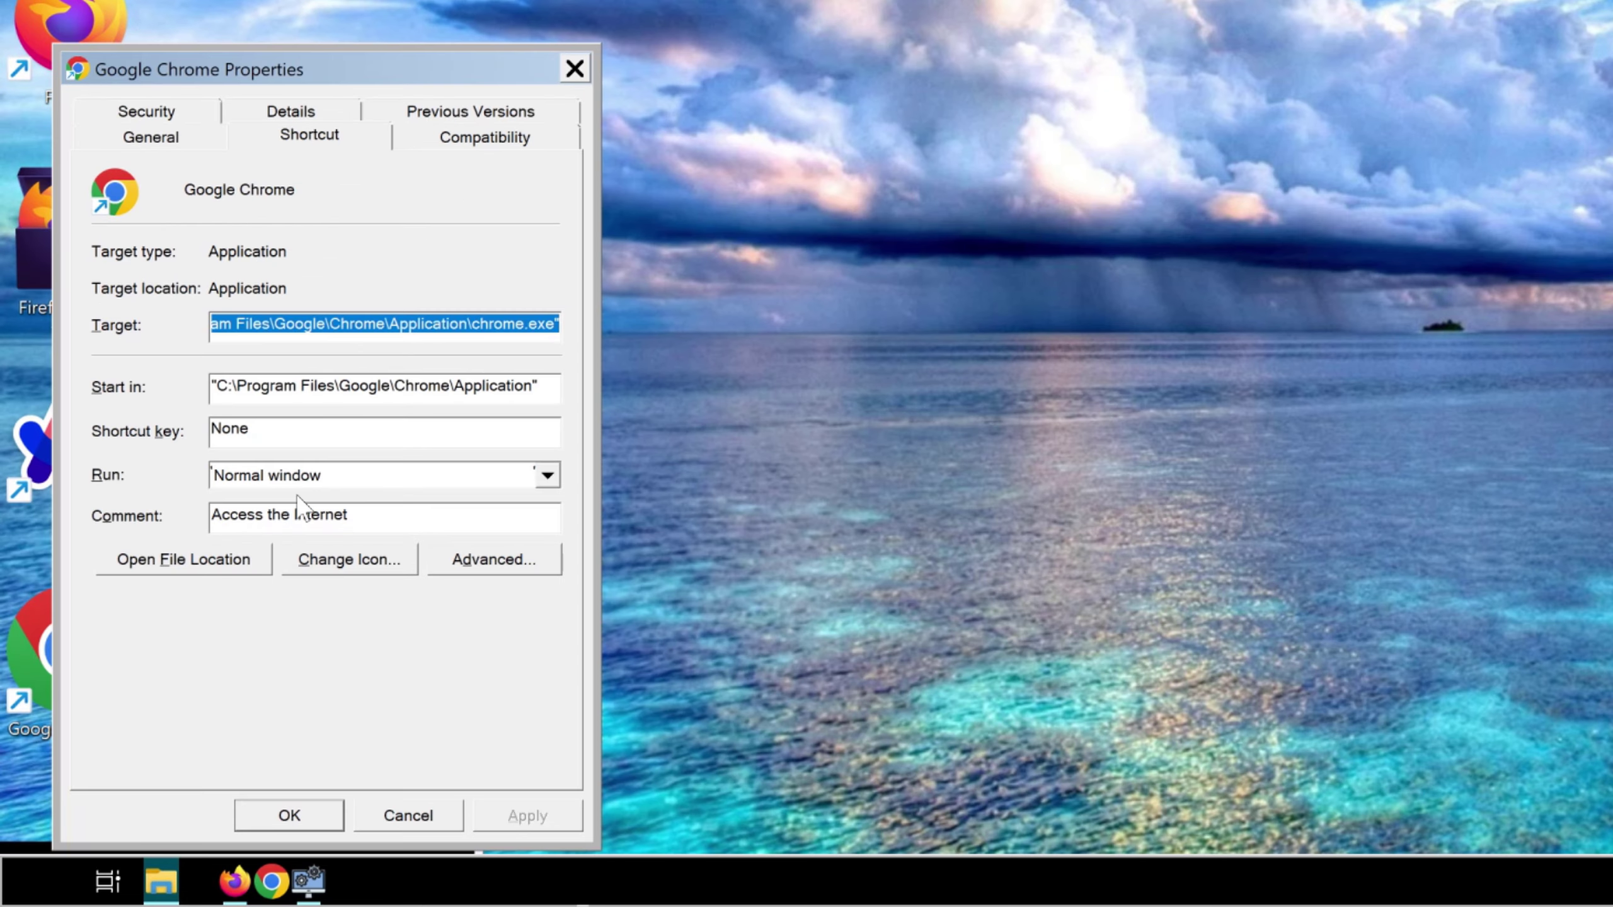
key("End")
type("--disable-gpu")
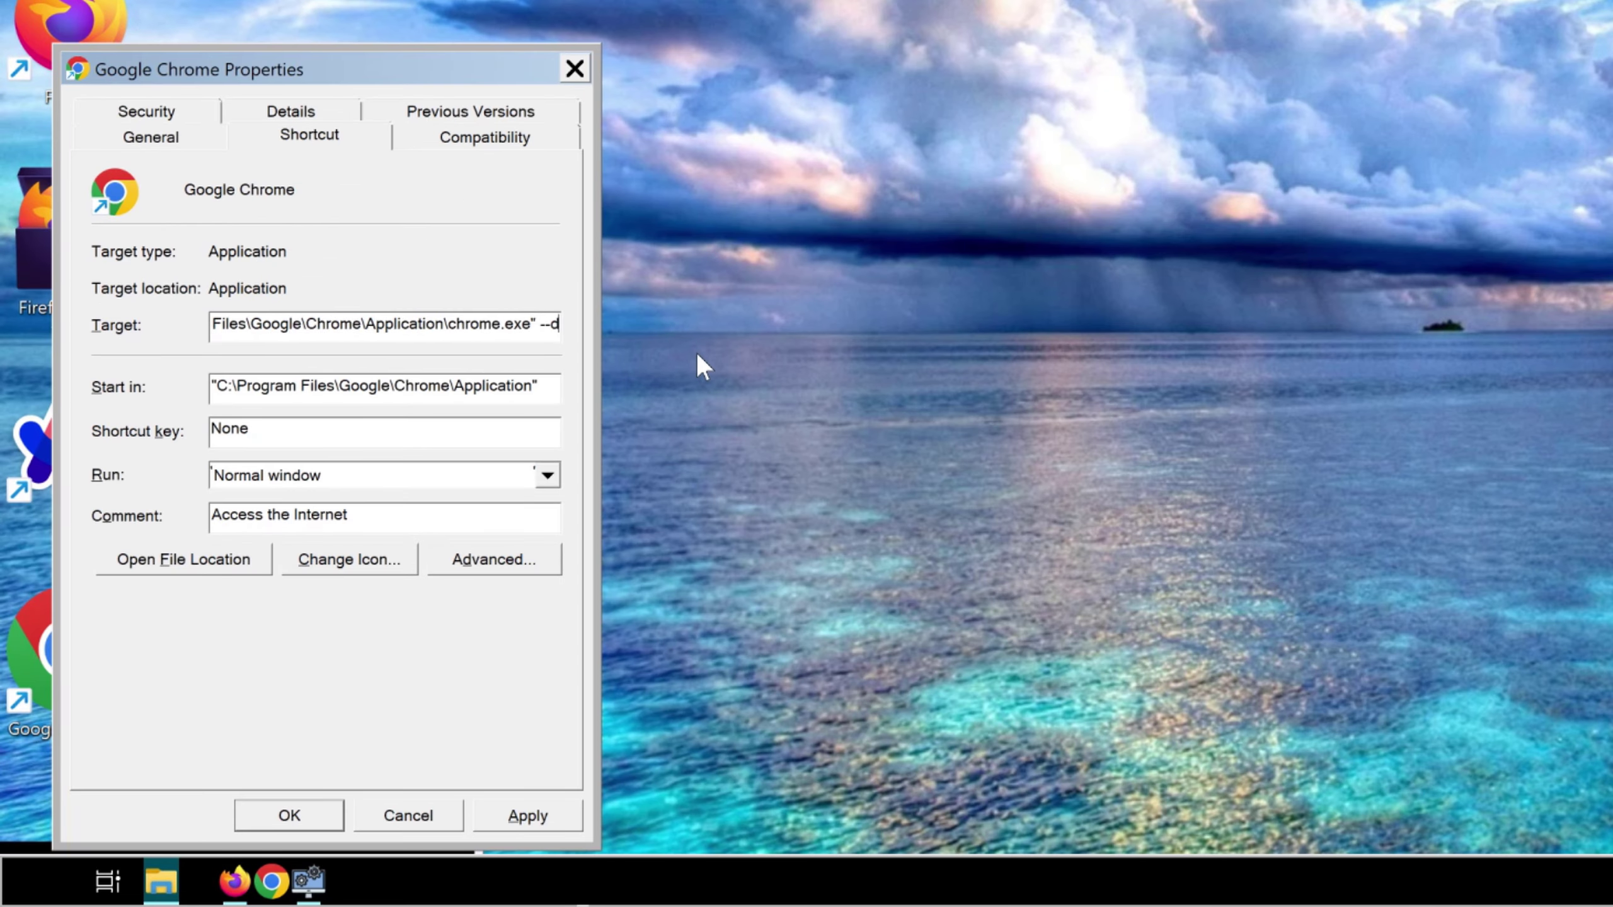
left_click(527, 815)
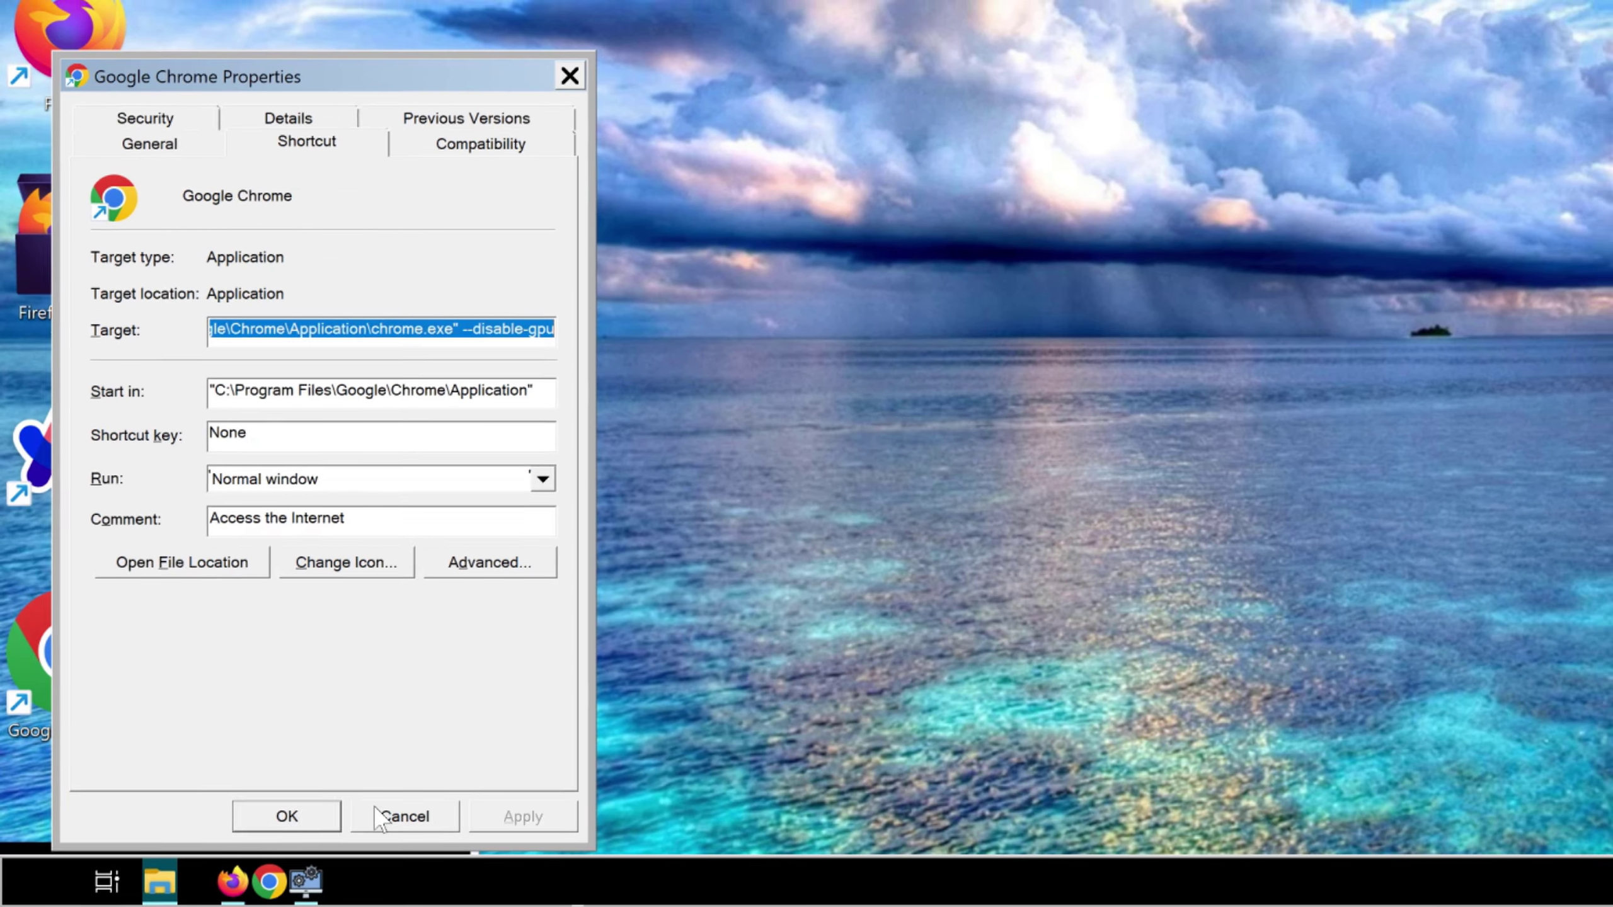
left_click(305, 814)
Step: Launch Chrome from the desktop shortcut, dismiss the ad privacy notice and restore prompt, and shift its window aside
double_click(39, 759)
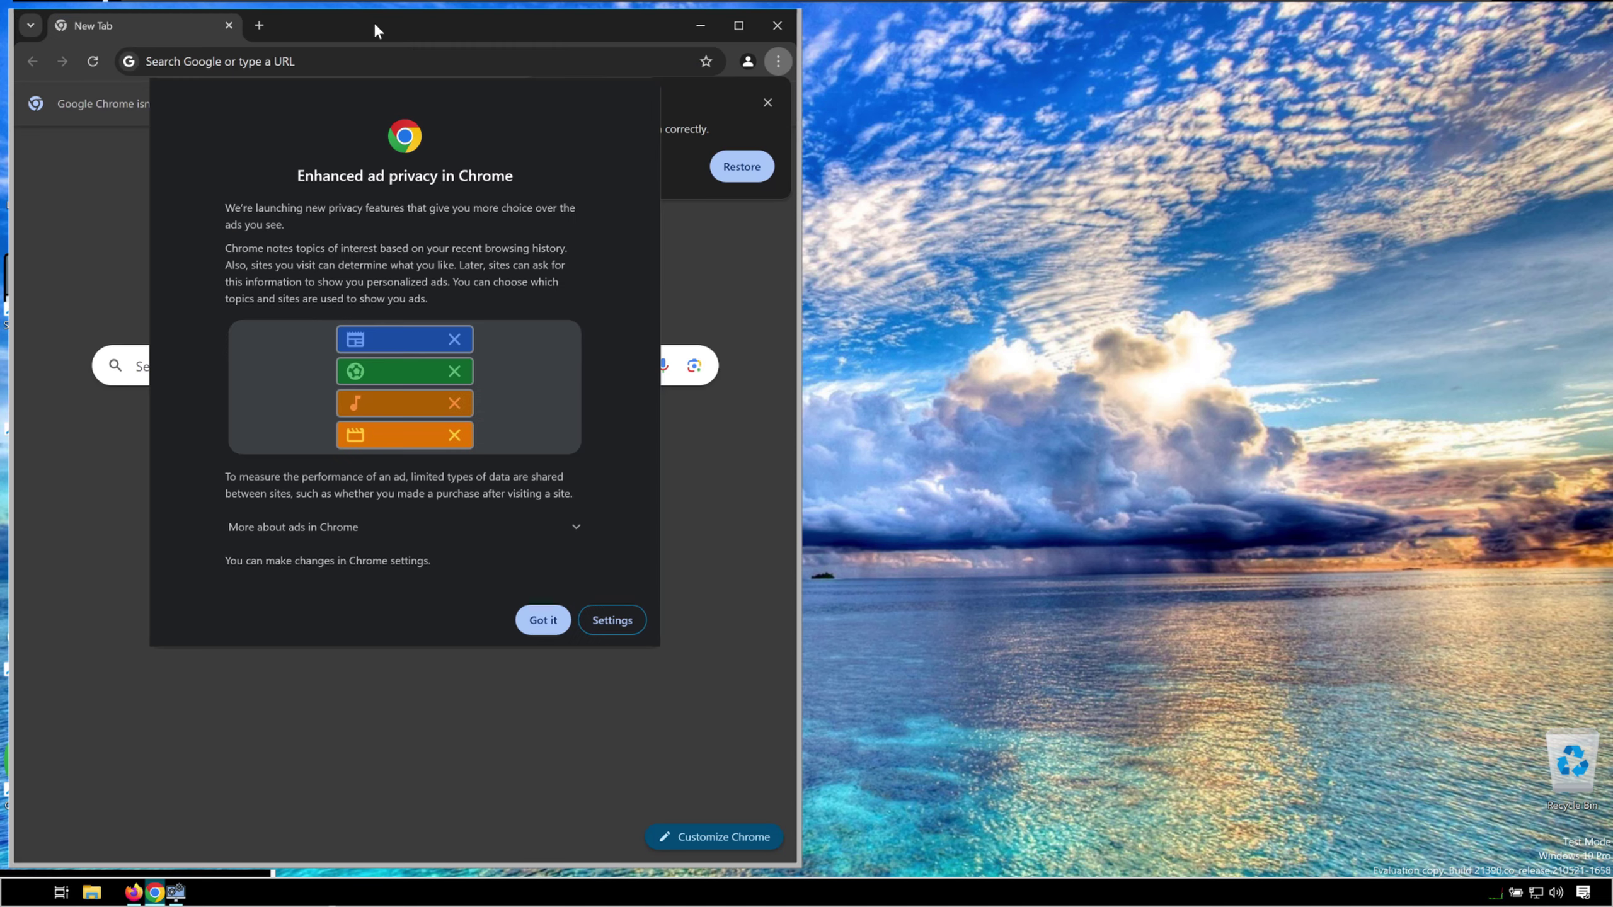
left_click(541, 620)
left_click(768, 100)
left_click_drag(660, 29, 777, 29)
Step: Open the About Chrome page in Chrome's settings and examine it while moving the window across the desktop
left_click(894, 61)
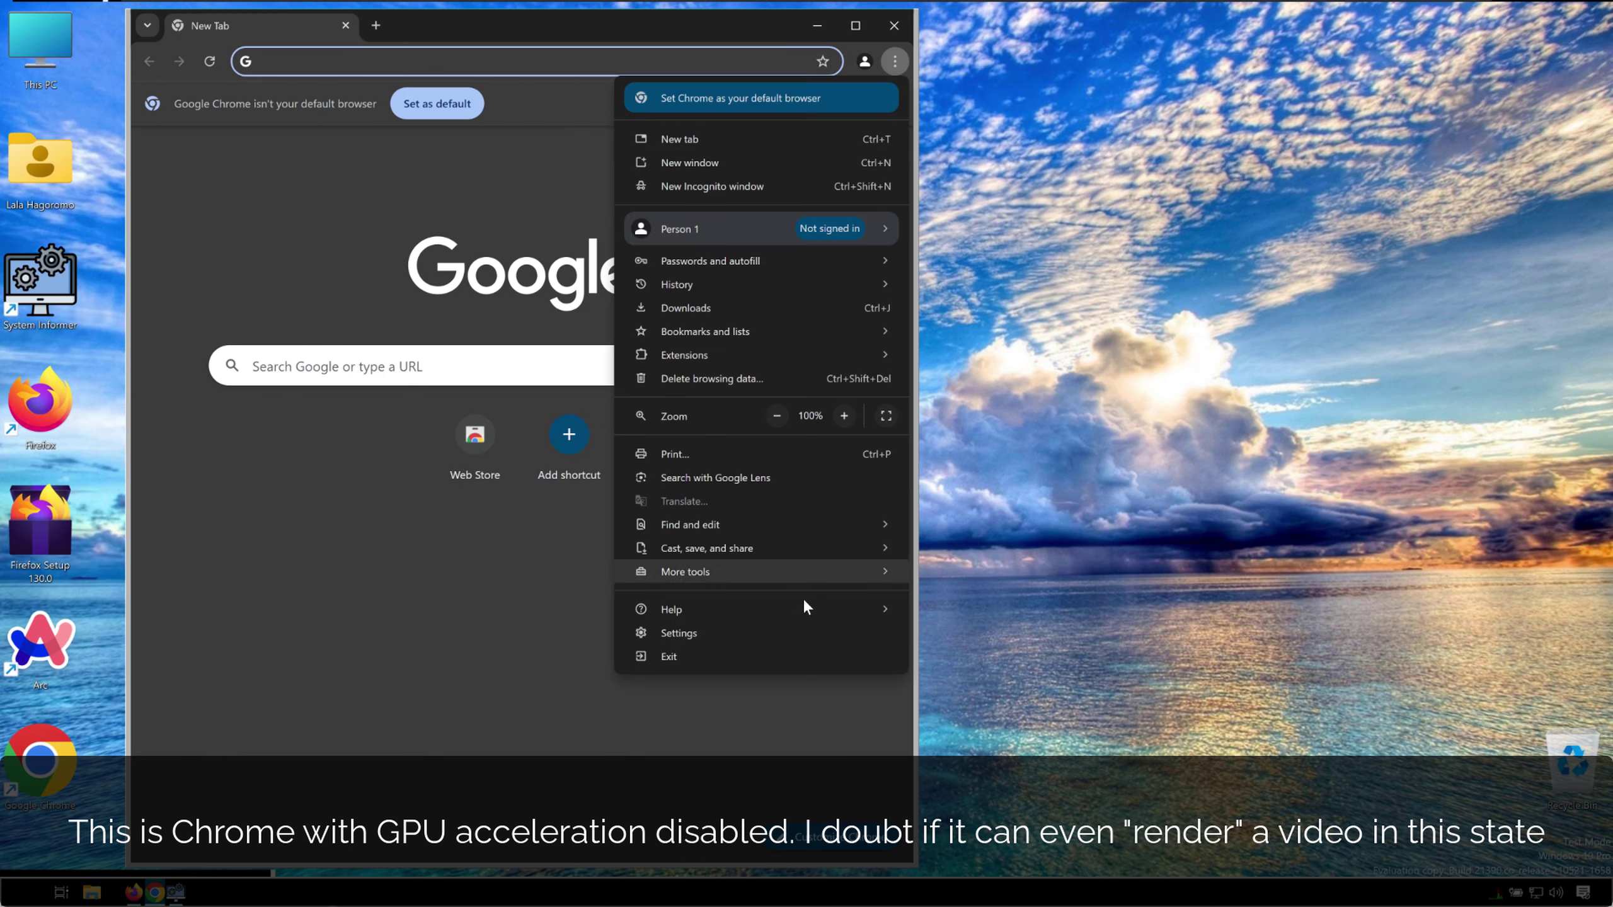
left_click(749, 633)
left_click(159, 149)
left_click(204, 699)
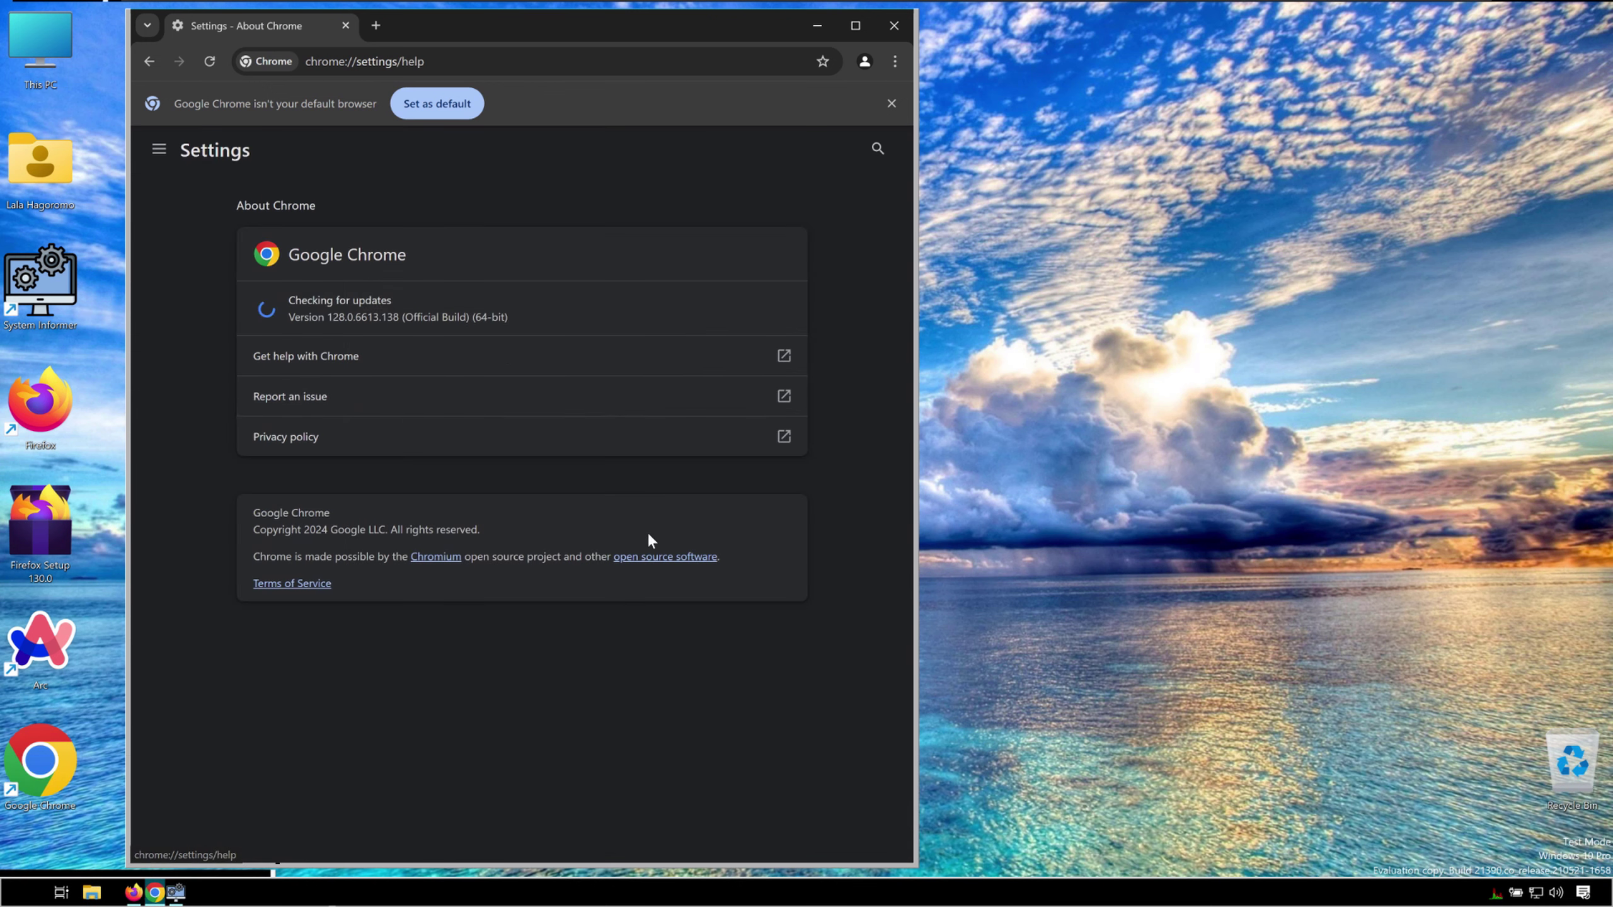
left_click_drag(519, 38, 621, 38)
Step: Load youtube.com/10gtech in a new Chrome tab, view the channel's Videos section, and close the browser
left_click(477, 25)
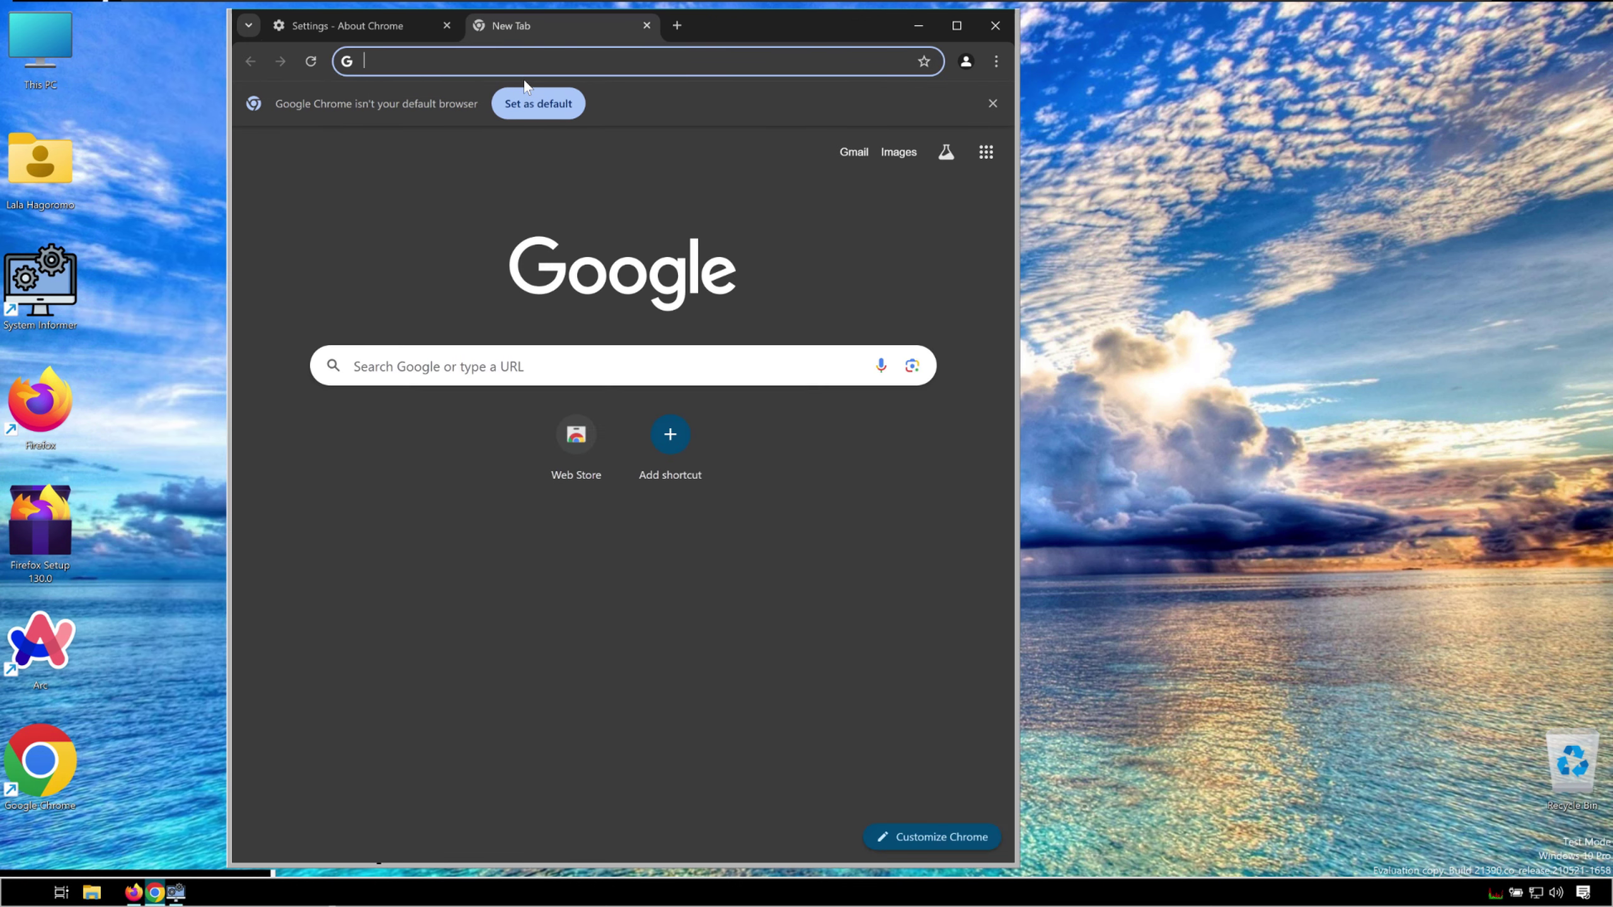
type("youtube.com/10gtech")
key("Return")
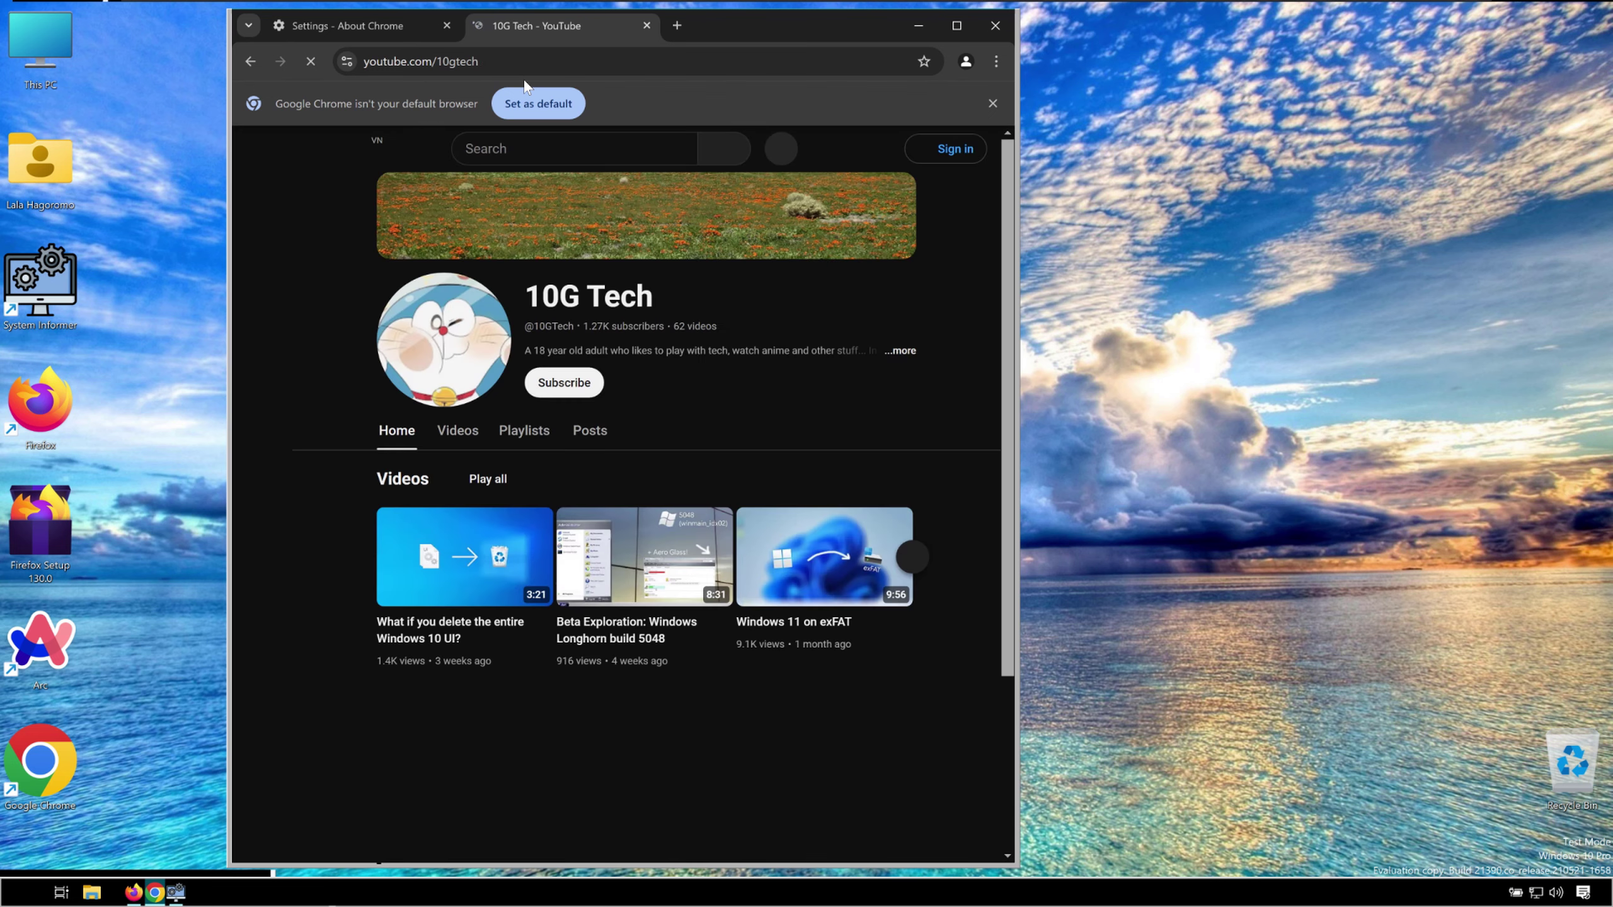
scroll(446, 448, "down", 3)
left_click(458, 194)
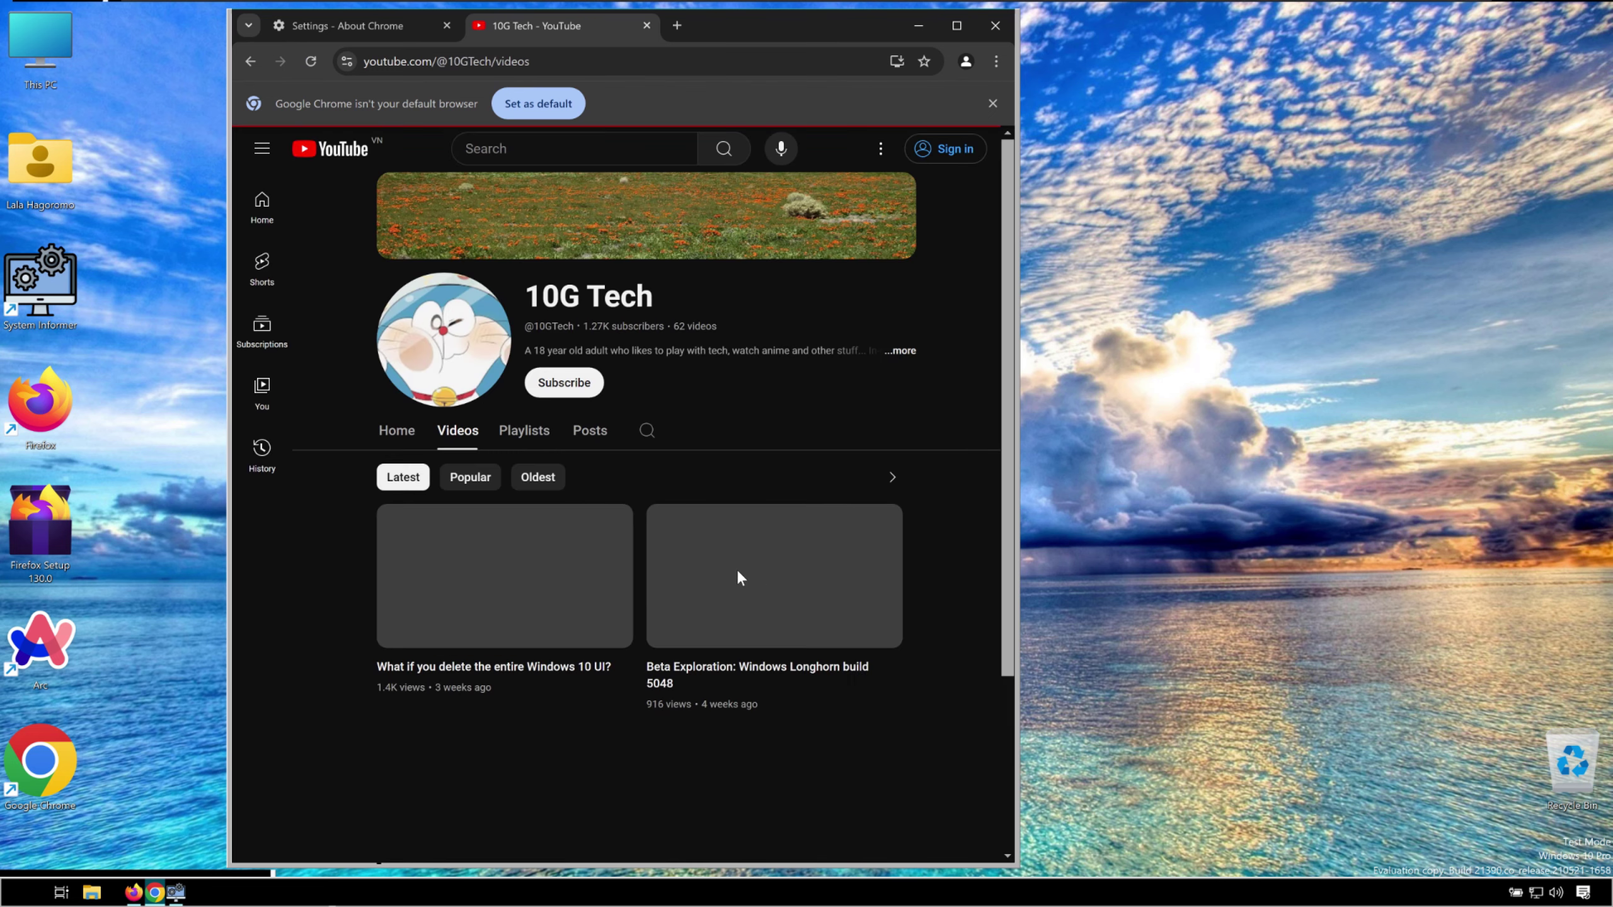
left_click(983, 28)
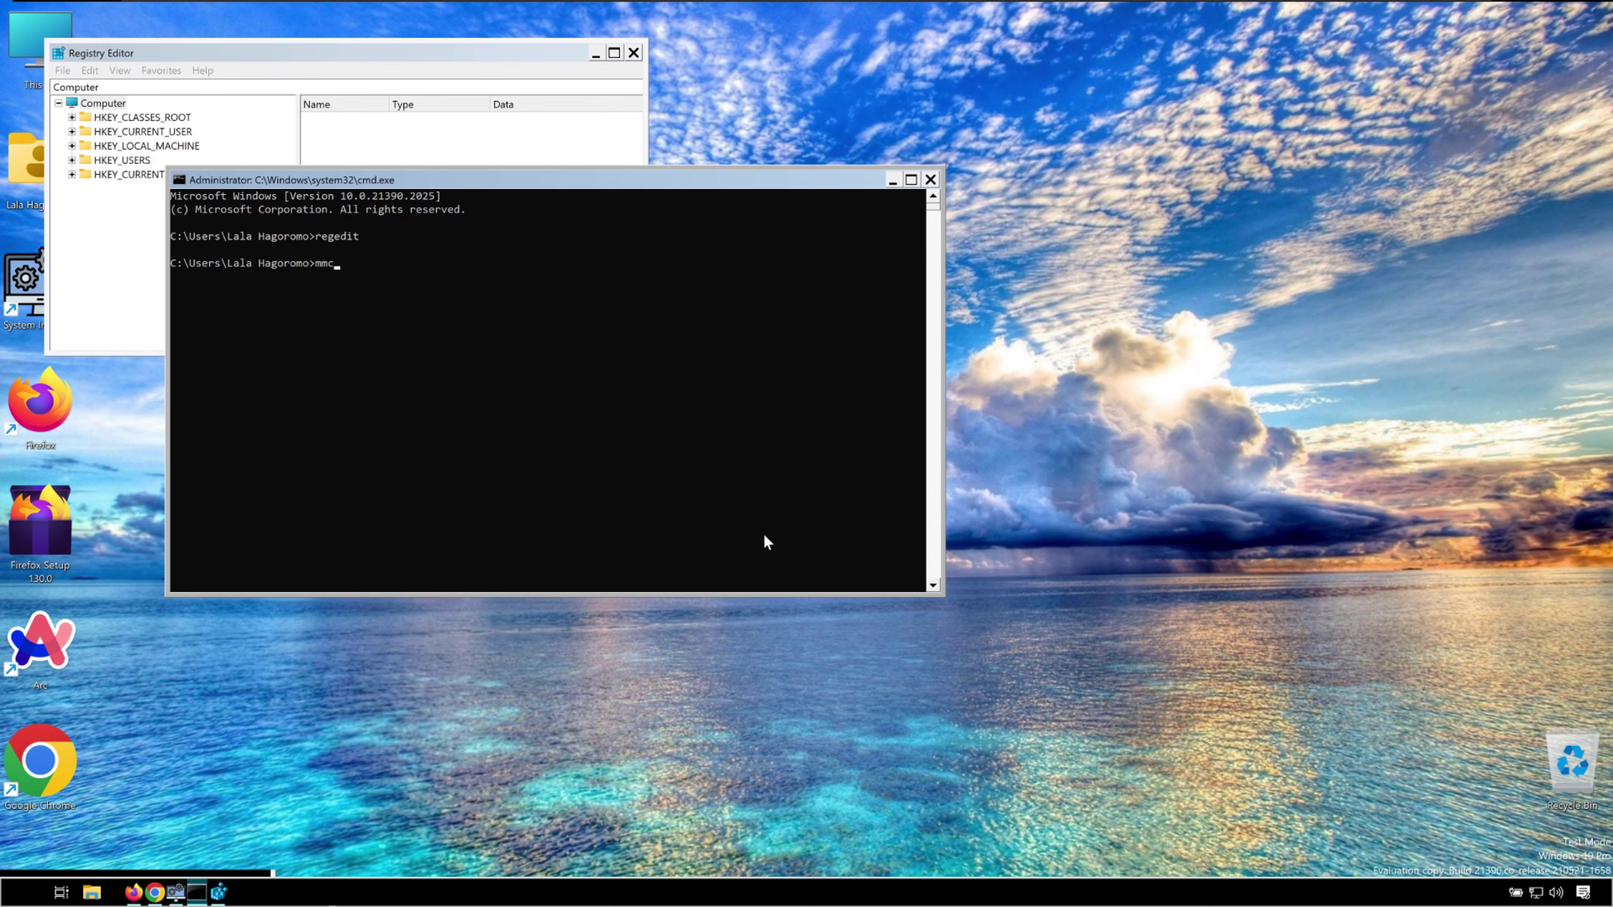
Step: Launch mmc from the command prompt, shrink the console window and place it beside the command prompt
key("Return")
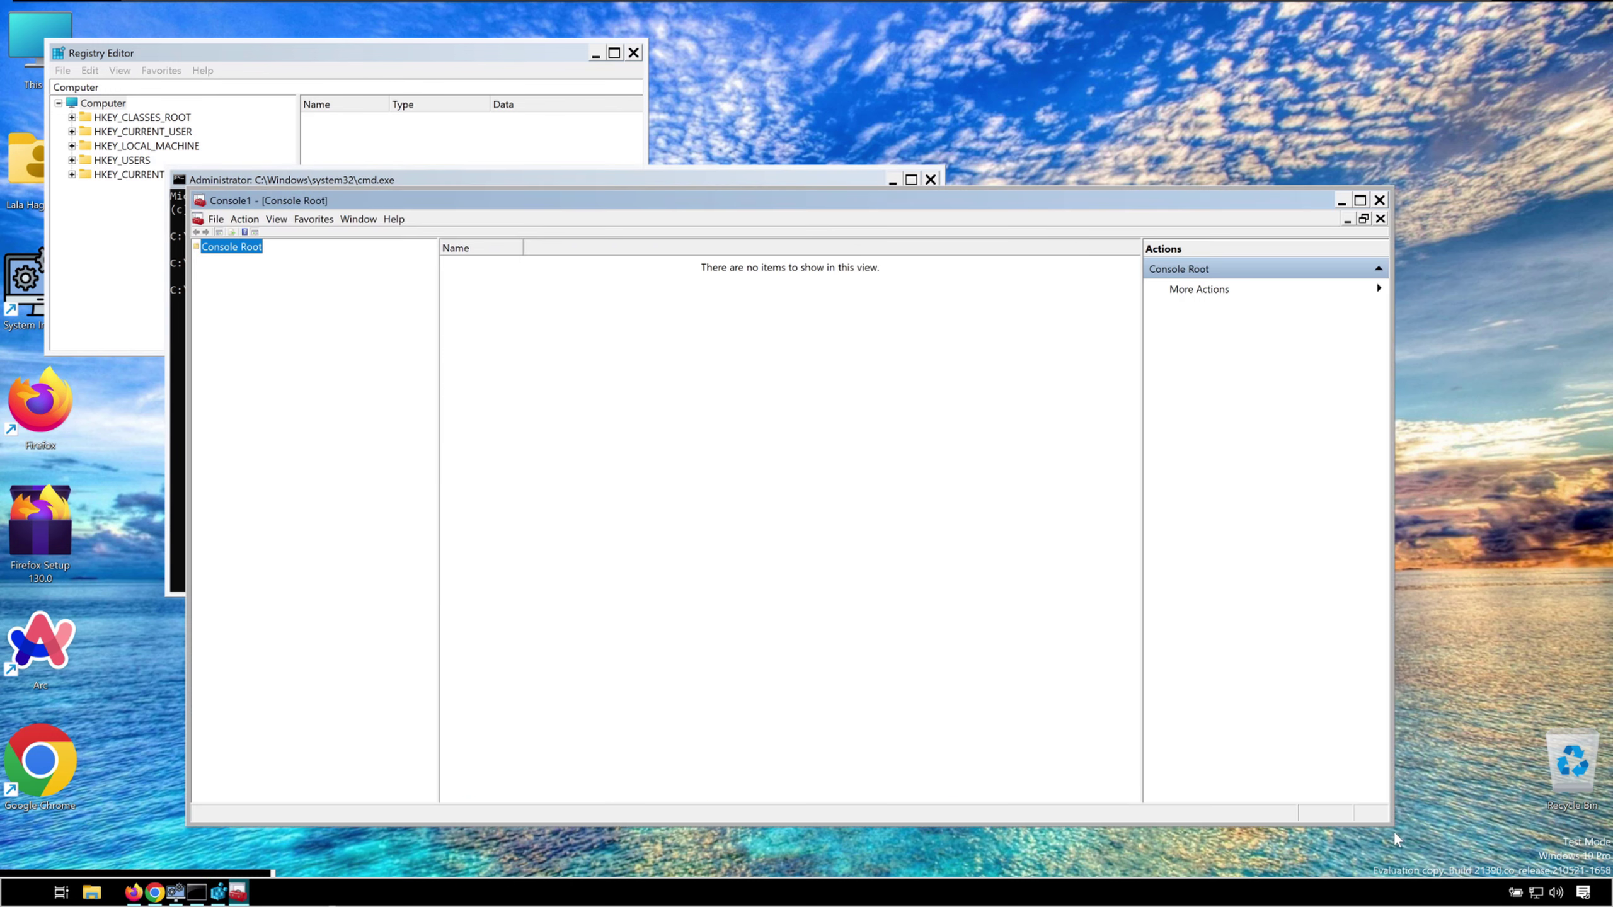
left_click_drag(1393, 831, 960, 577)
left_click_drag(451, 205, 1201, 96)
left_click(636, 355)
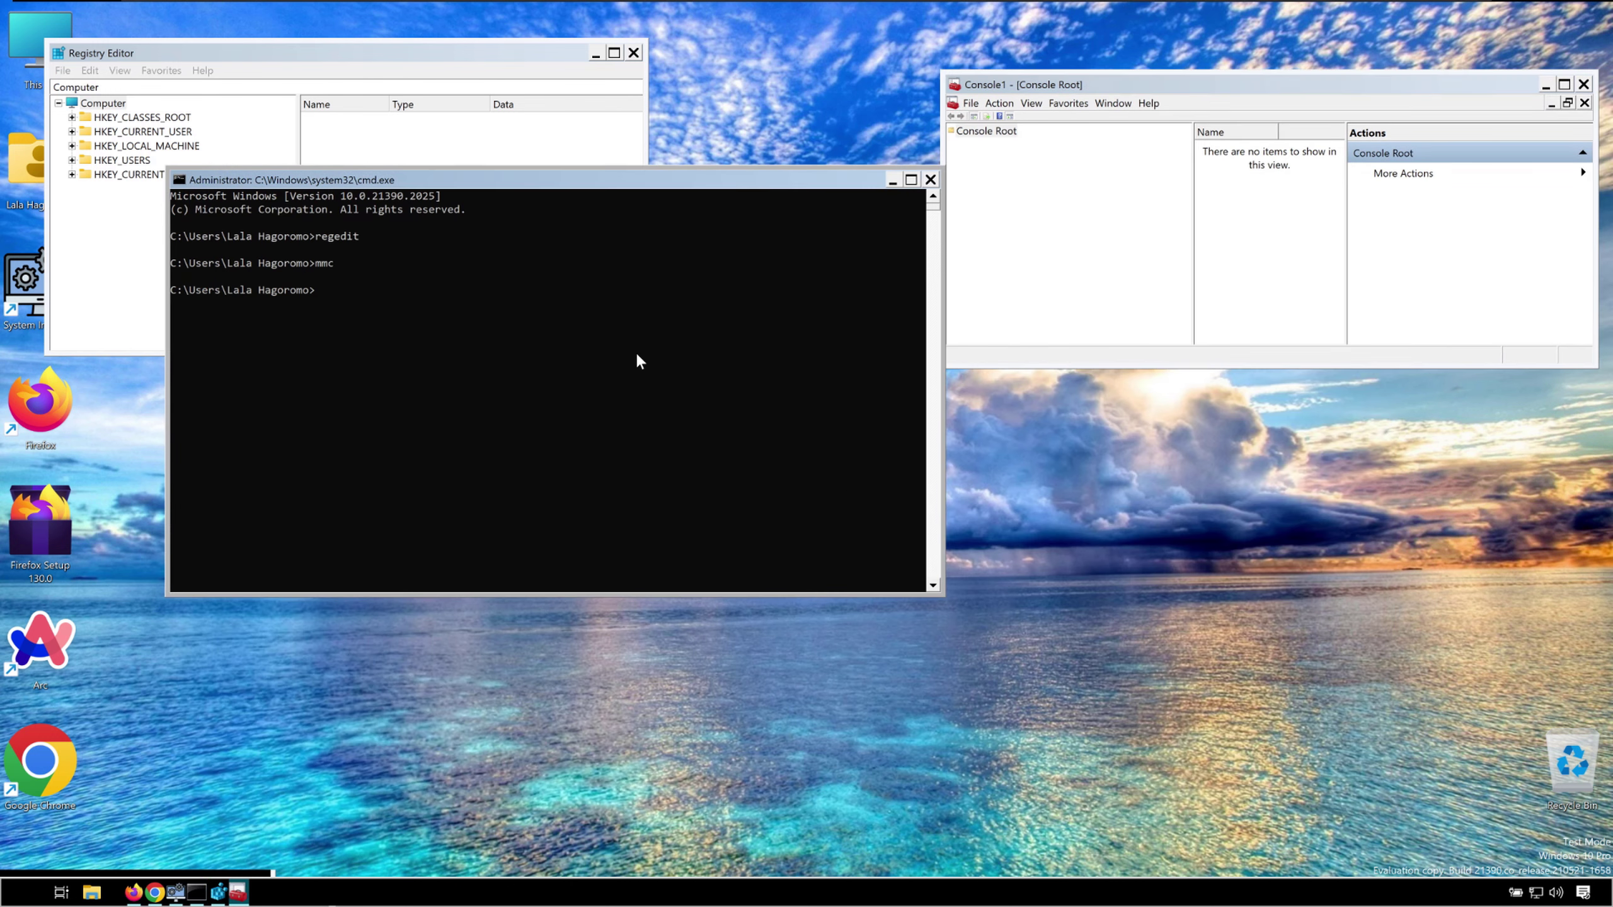
type("no")
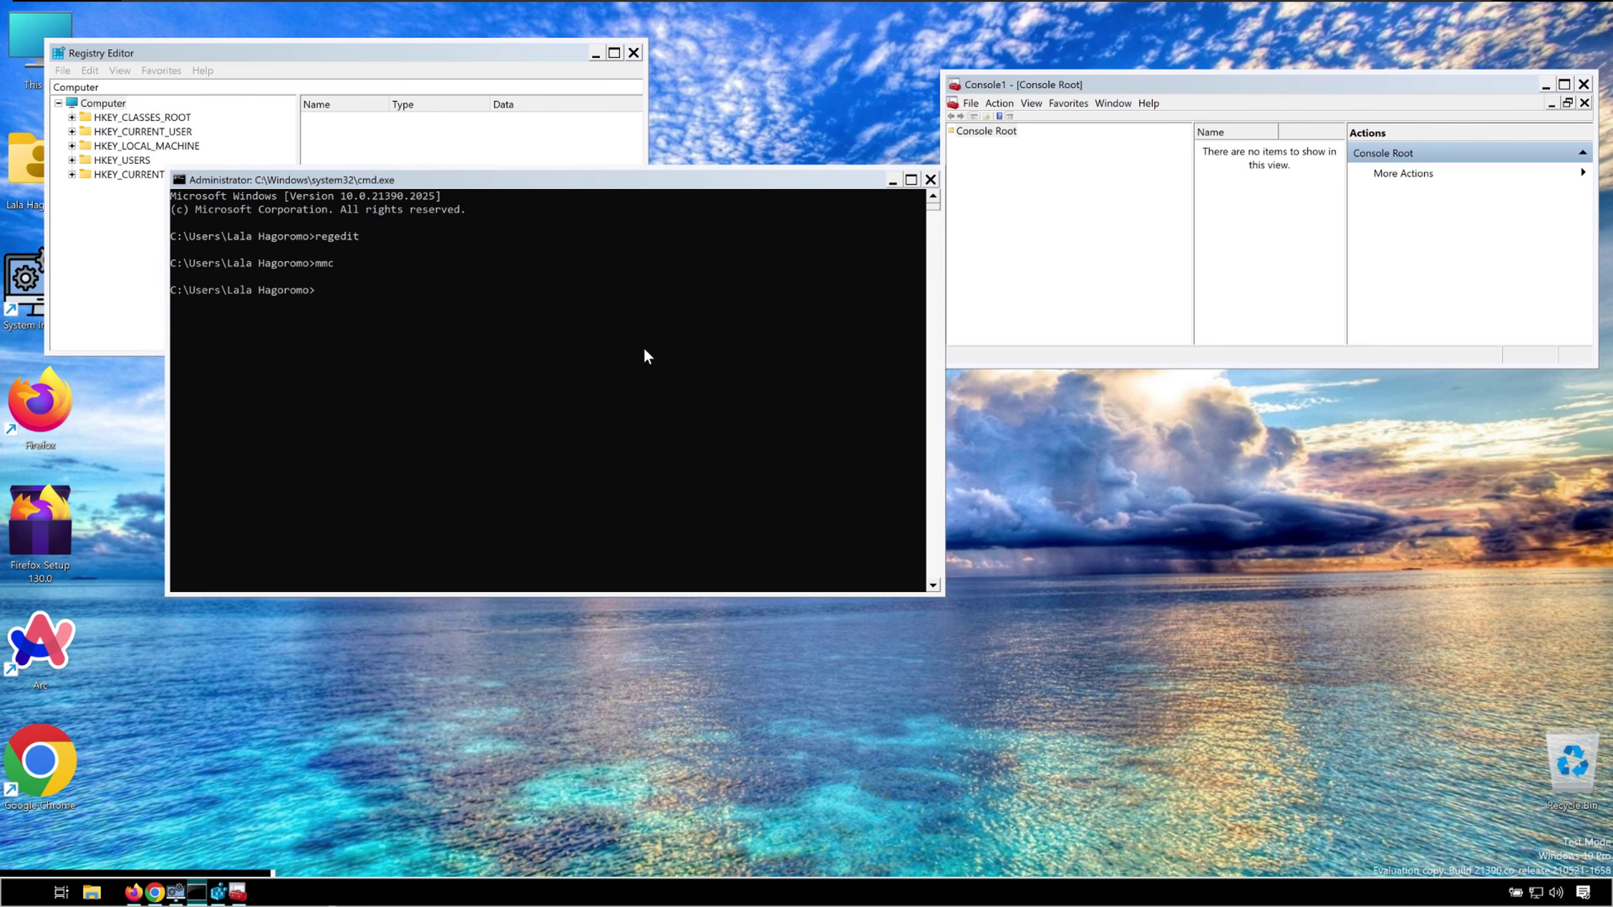
Step: Open the C:\Windows\System32 folder in a new File Explorer window
key("super+e")
left_click(600, 528)
double_click(857, 530)
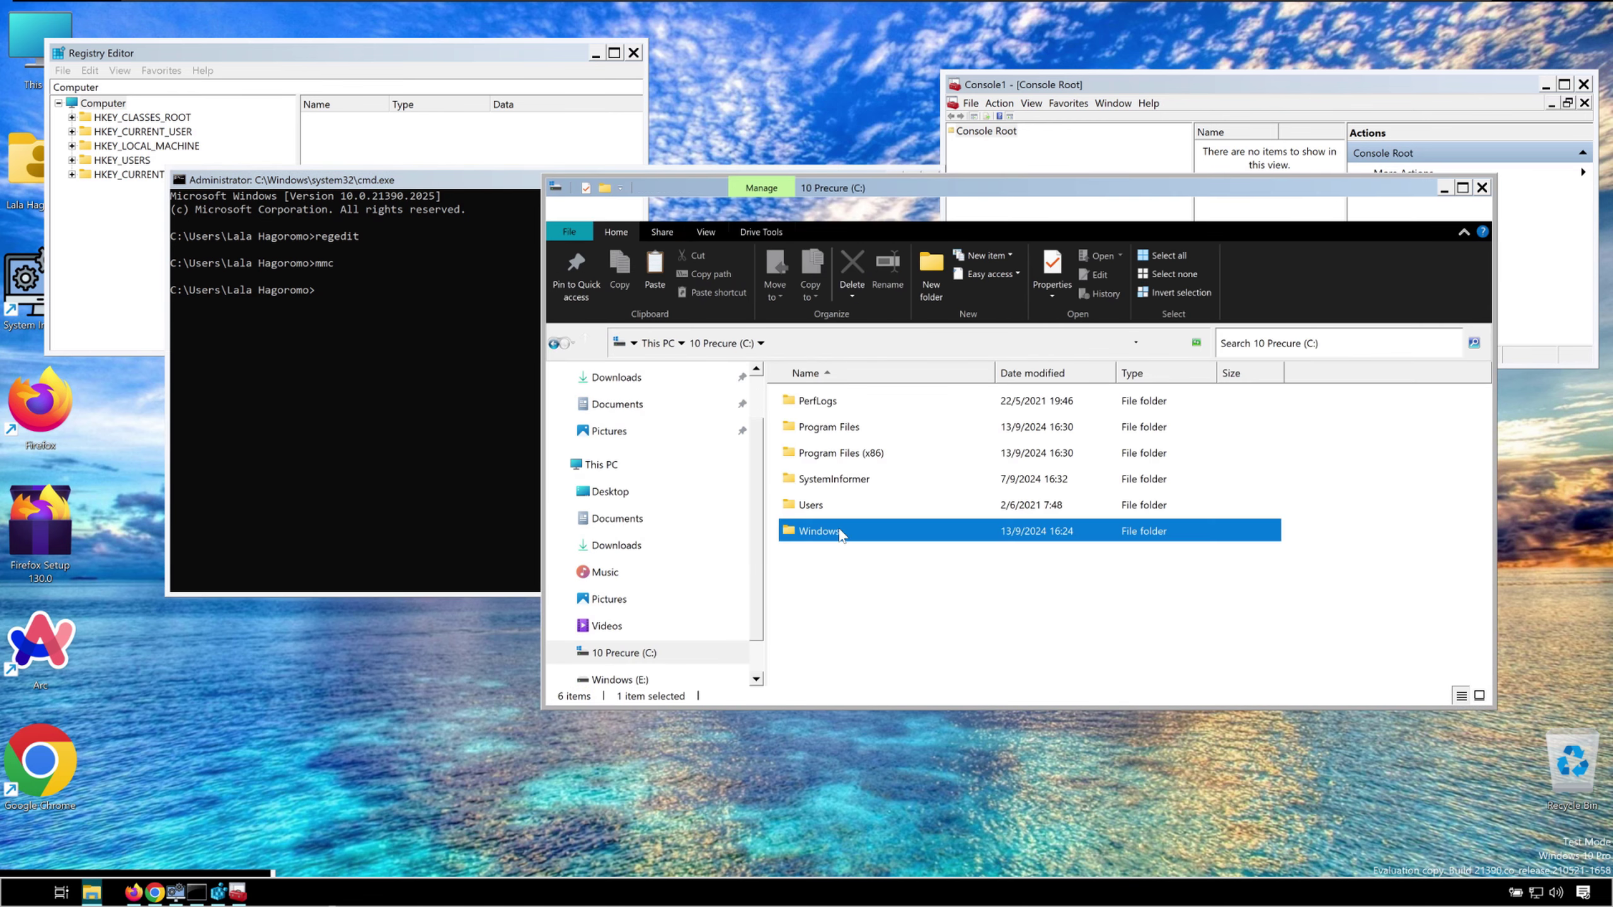
double_click(839, 528)
scroll(839, 528, "down", 18)
left_click(839, 545)
double_click(839, 544)
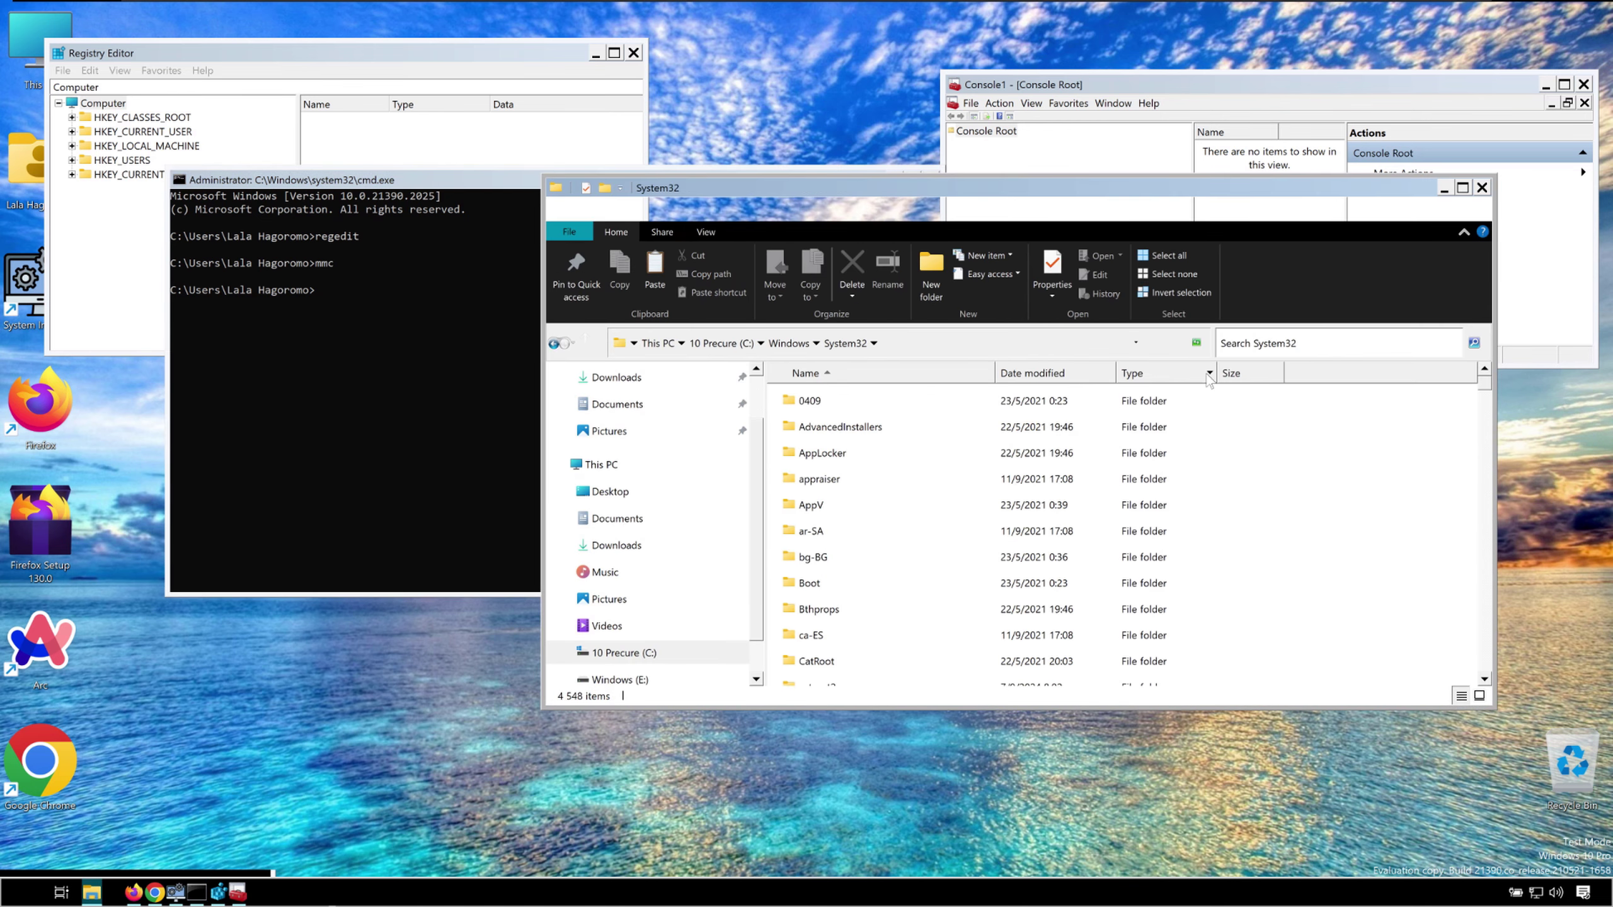
Step: Filter the System32 listing to Application files, run control to open Control Panel, and return to the folder
left_click(1208, 373)
left_click(1234, 427)
scroll(1364, 465, "down", 20)
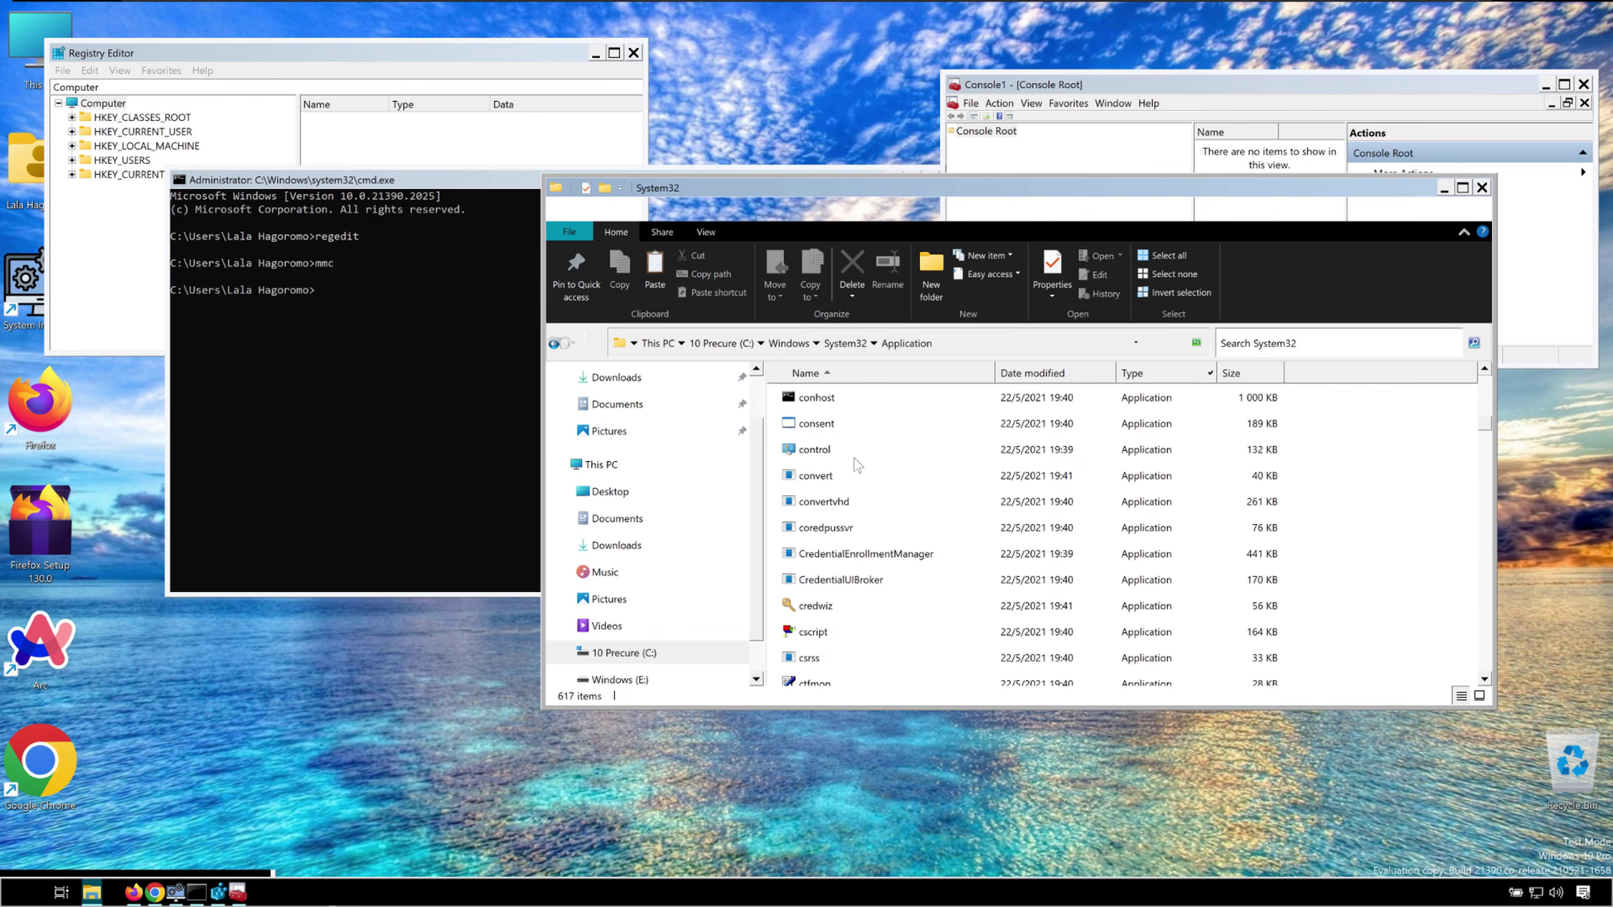
double_click(844, 462)
left_click(1066, 262)
left_click(1066, 296)
left_click(1273, 188)
Step: Run Performance Monitor from System32, enlarge its window and widen the navigation tree to view the Performance overview
scroll(953, 508, "down", 20)
double_click(834, 528)
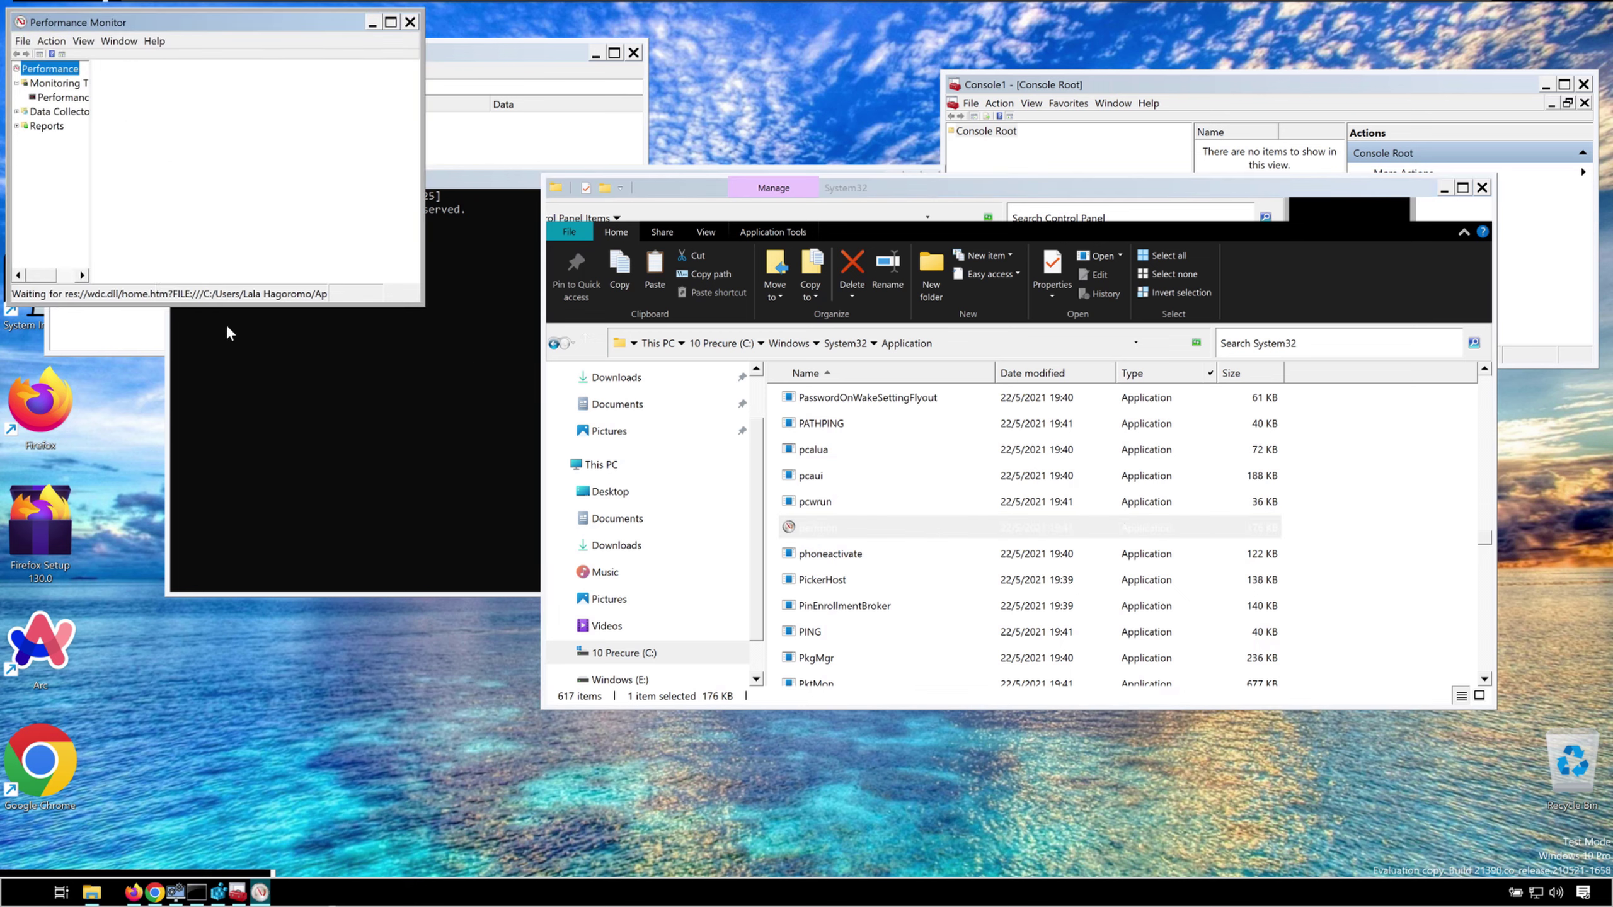
left_click_drag(422, 307, 628, 463)
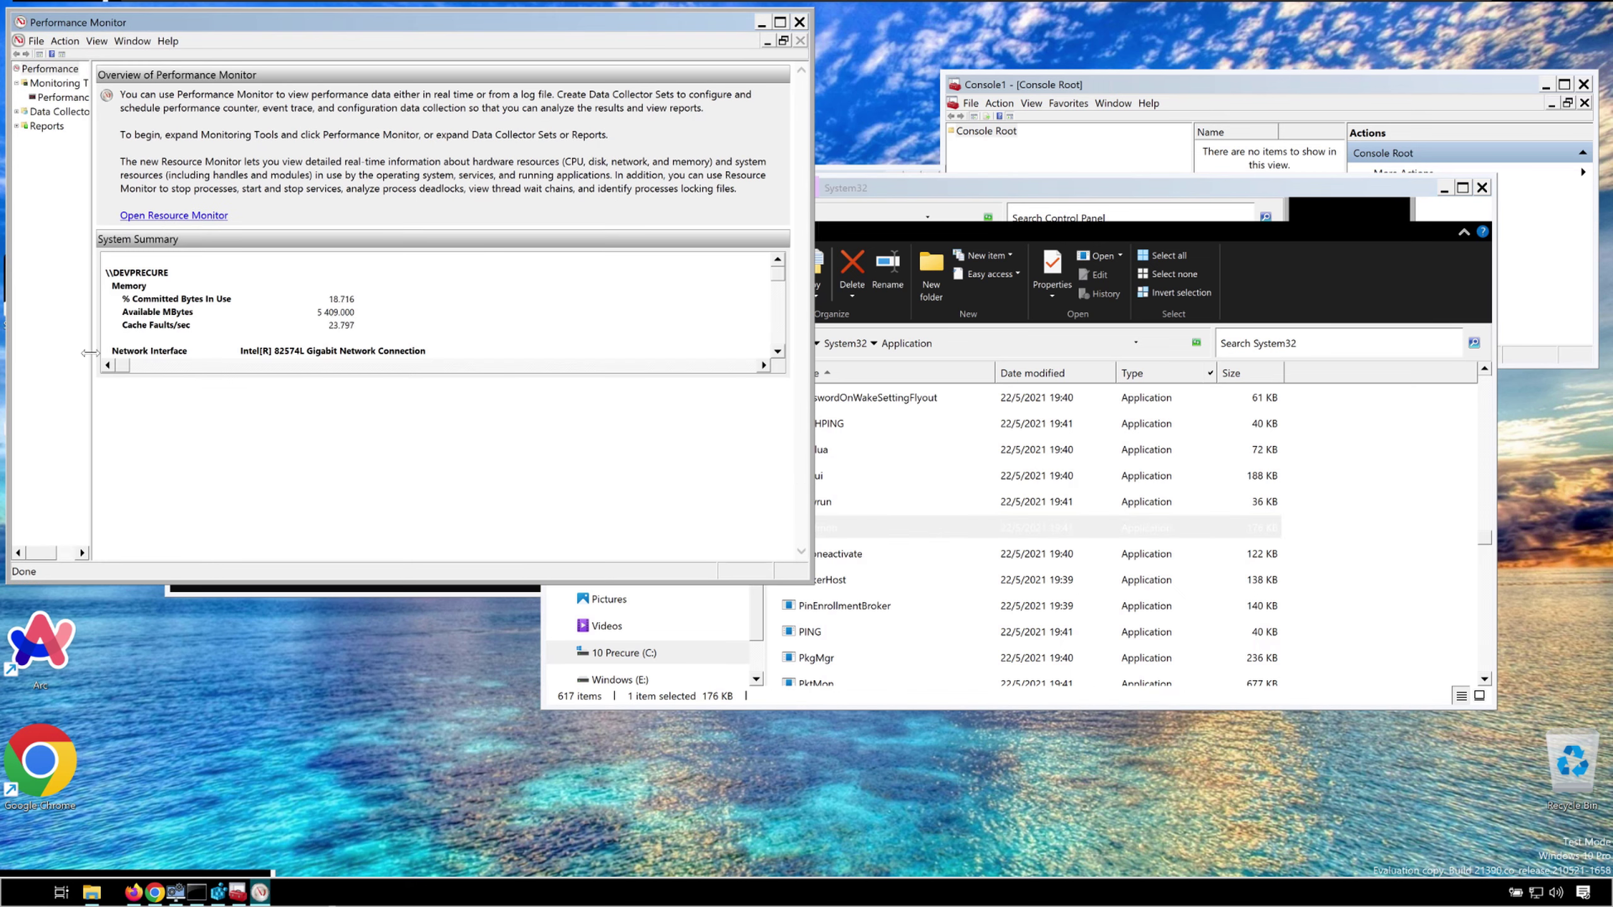
left_click_drag(88, 354, 197, 353)
left_click(86, 96)
left_click(54, 74)
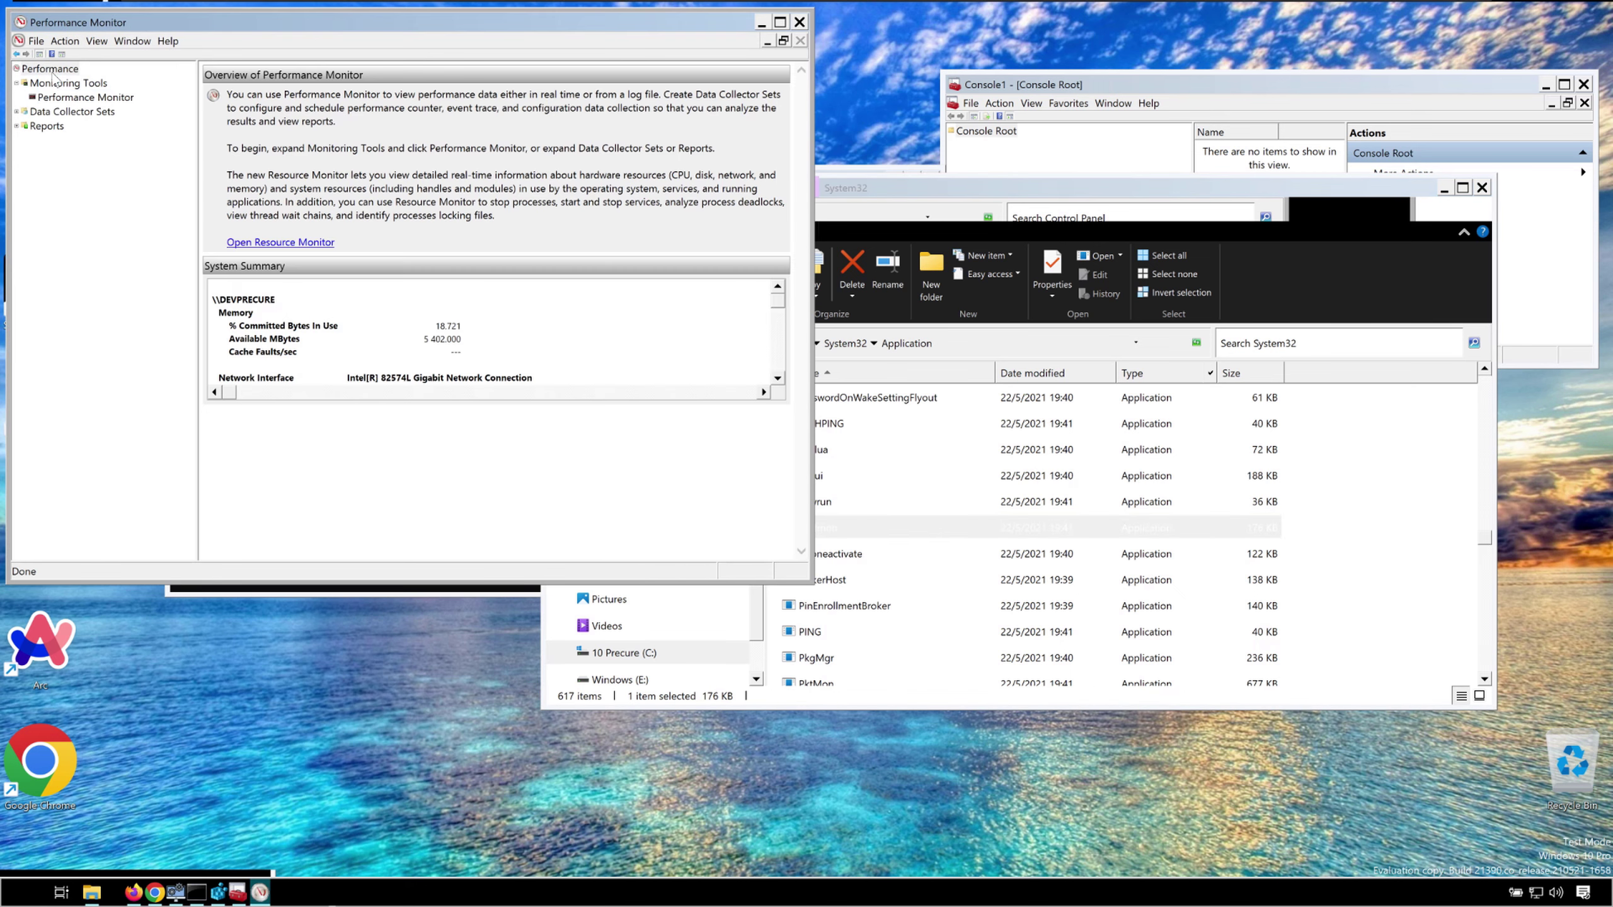
Step: Run resmon from System32 and view Resource Monitor's CPU, Memory and Overview pages
left_click(1059, 210)
scroll(939, 591, "down", 15)
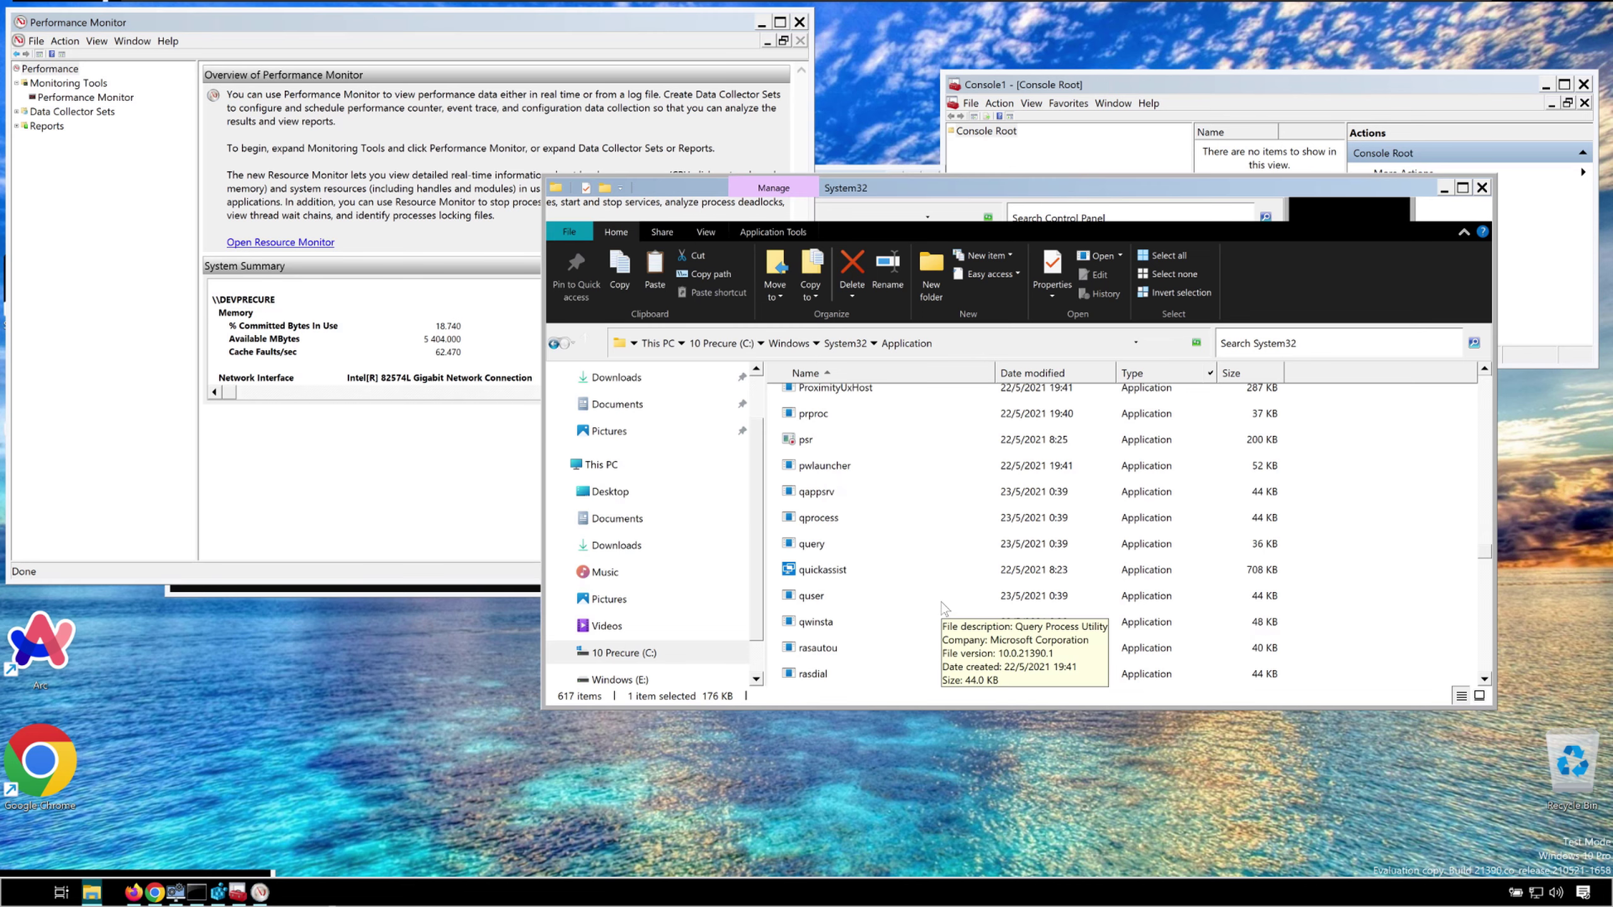
scroll(897, 613, "down", 8)
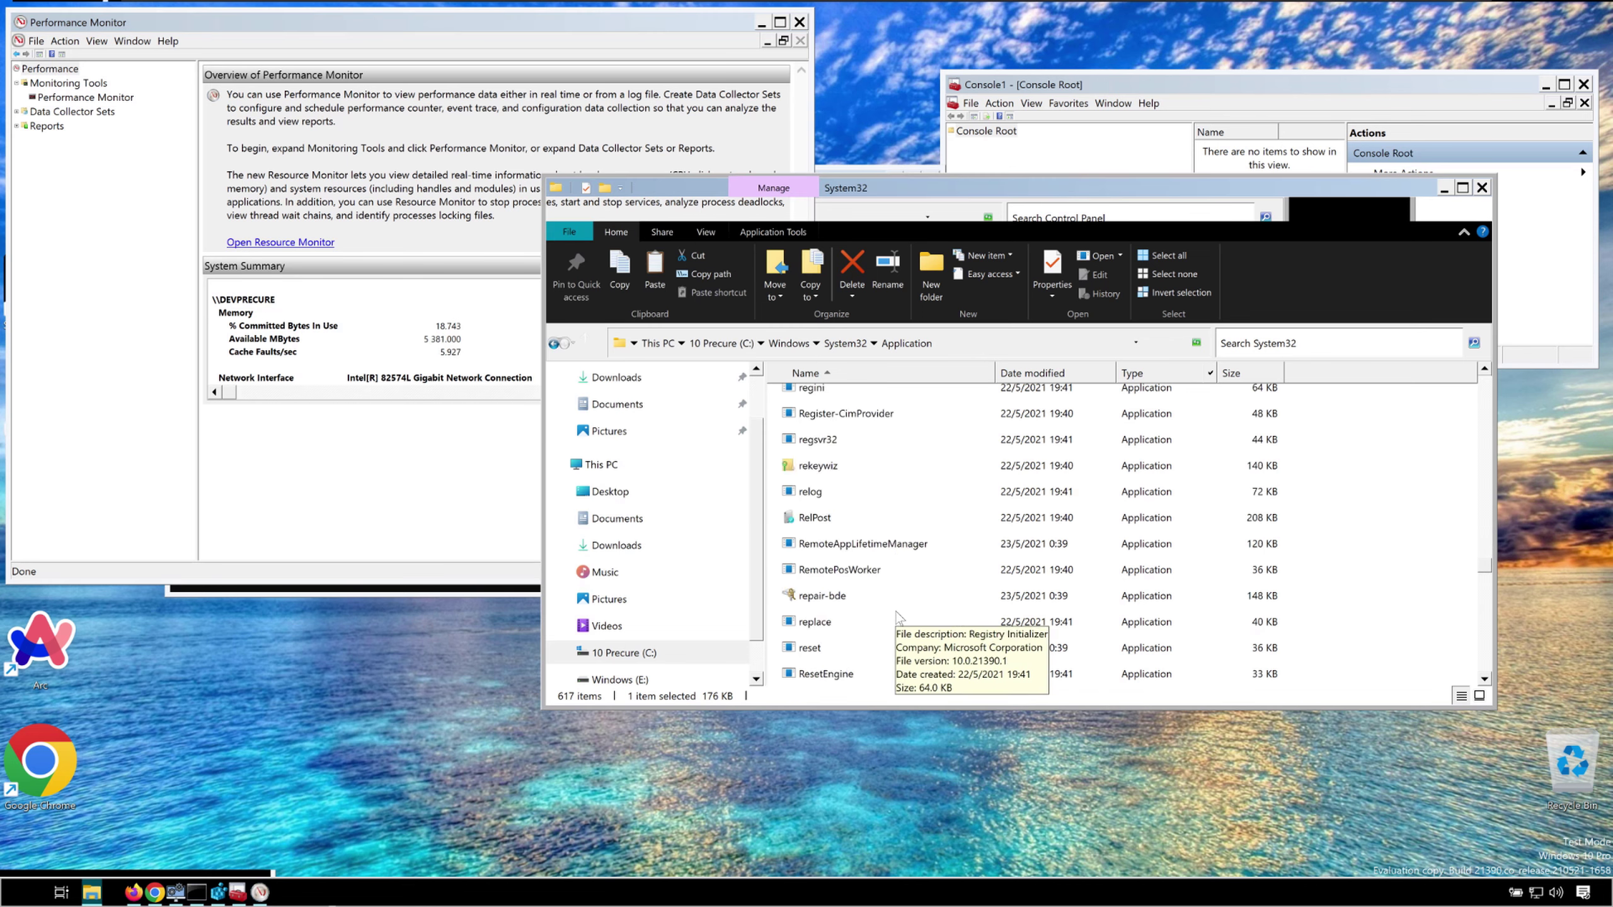
double_click(805, 466)
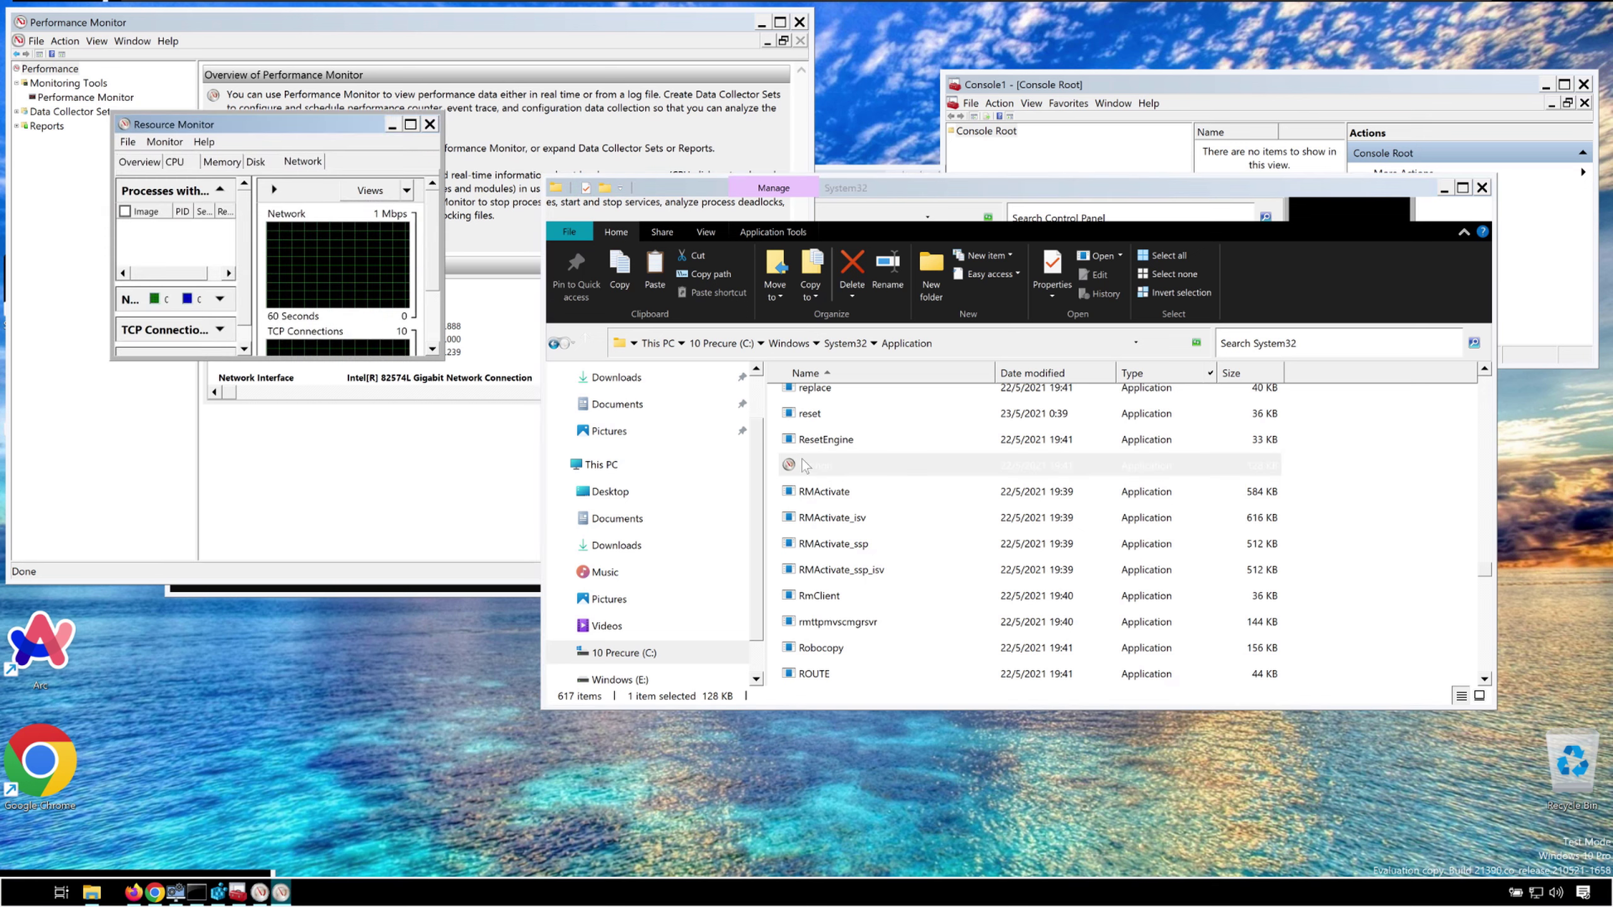
left_click_drag(545, 125, 748, 134)
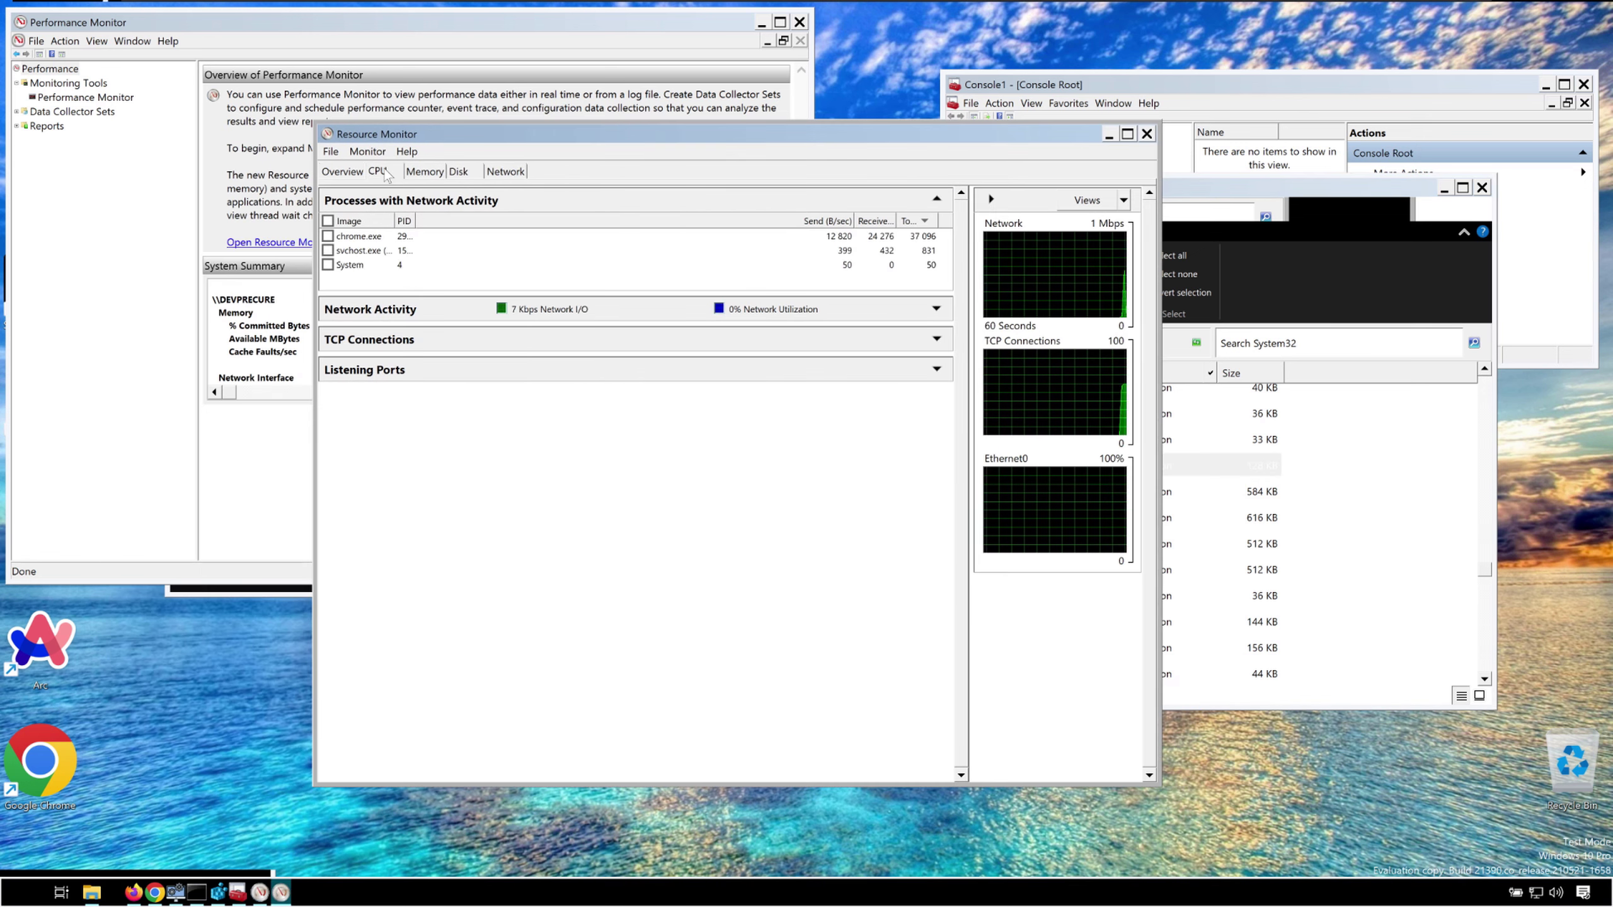
left_click(377, 172)
left_click(424, 171)
left_click(341, 173)
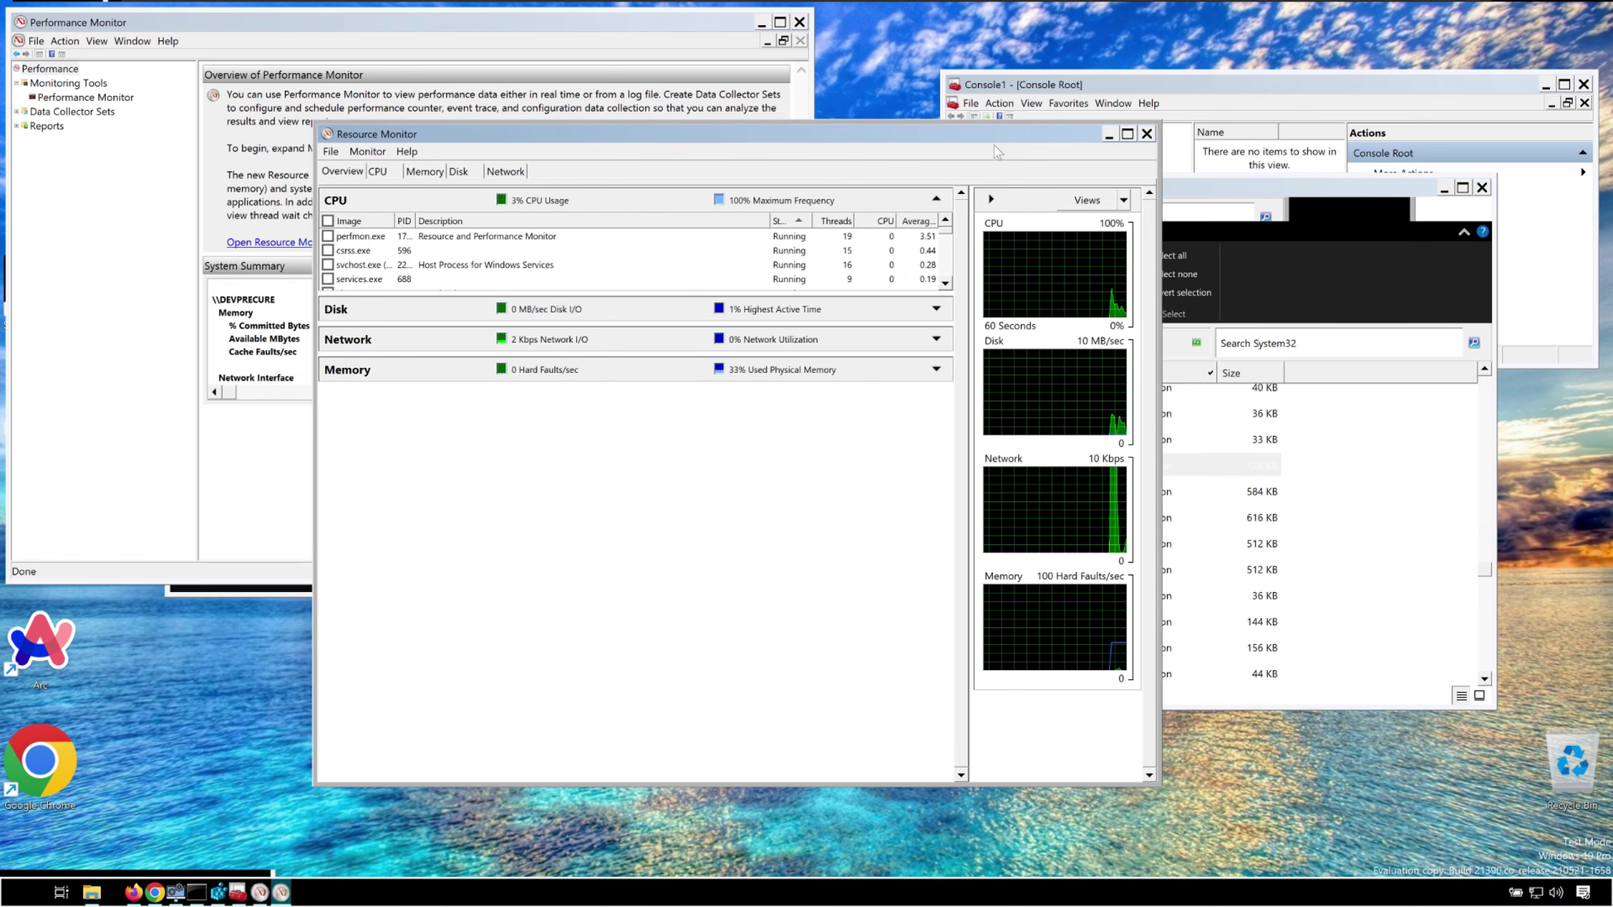
Step: Find the Volume Mixer application in the System32 listing and run it
left_click(1204, 188)
scroll(887, 571, "down", 6)
scroll(887, 570, "up", 3)
scroll(883, 572, "down", 3)
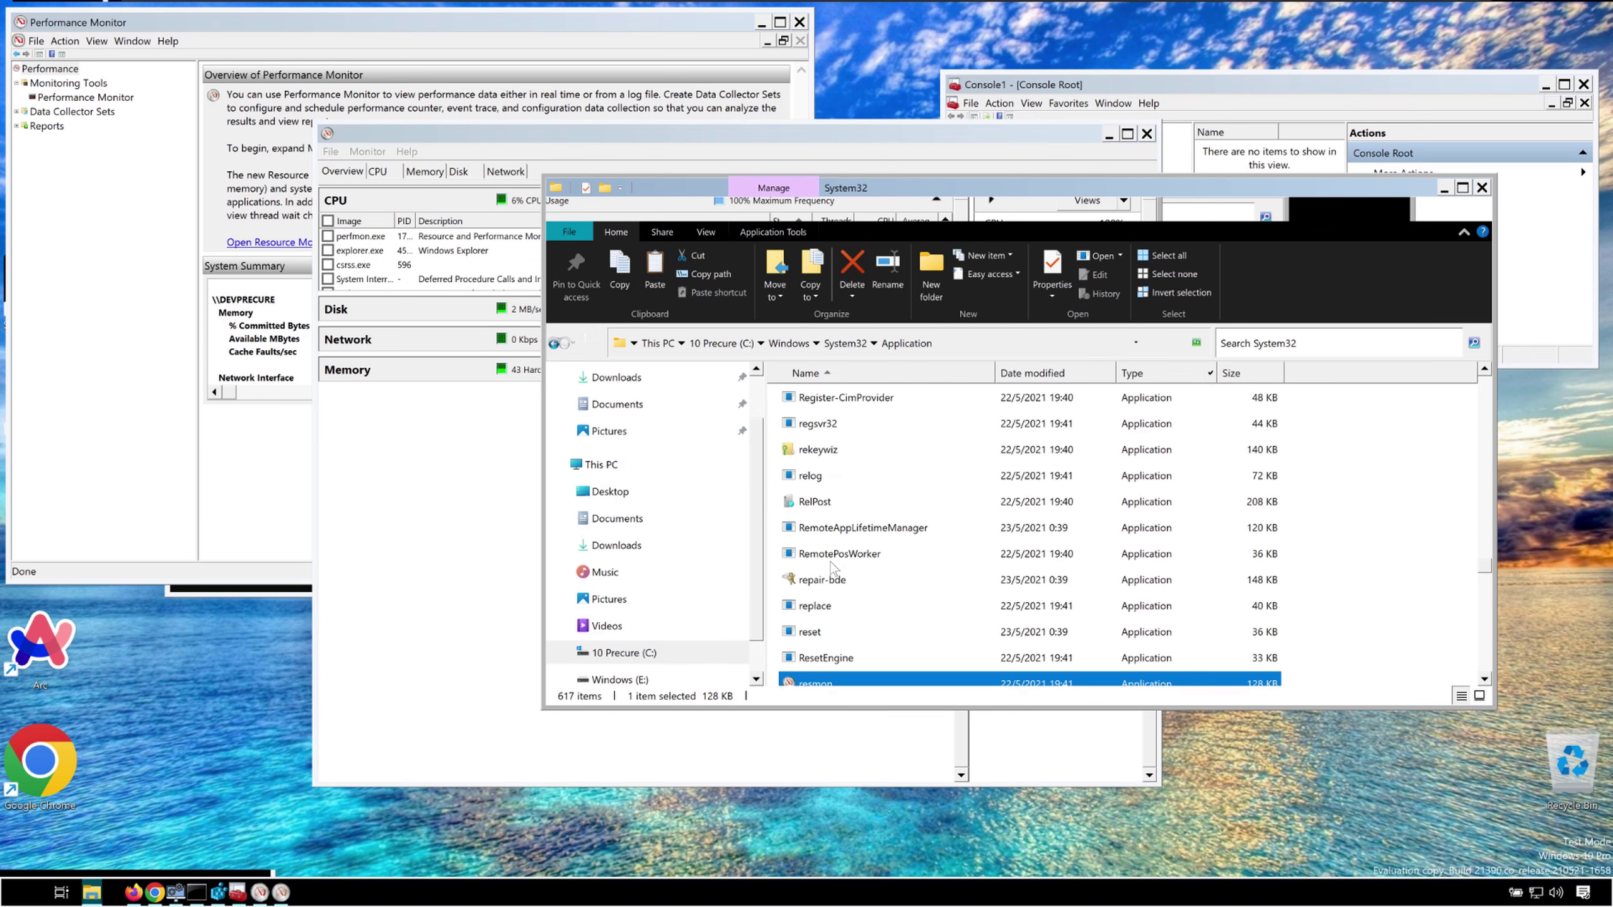
scroll(873, 575, "down", 3)
scroll(871, 576, "down", 8)
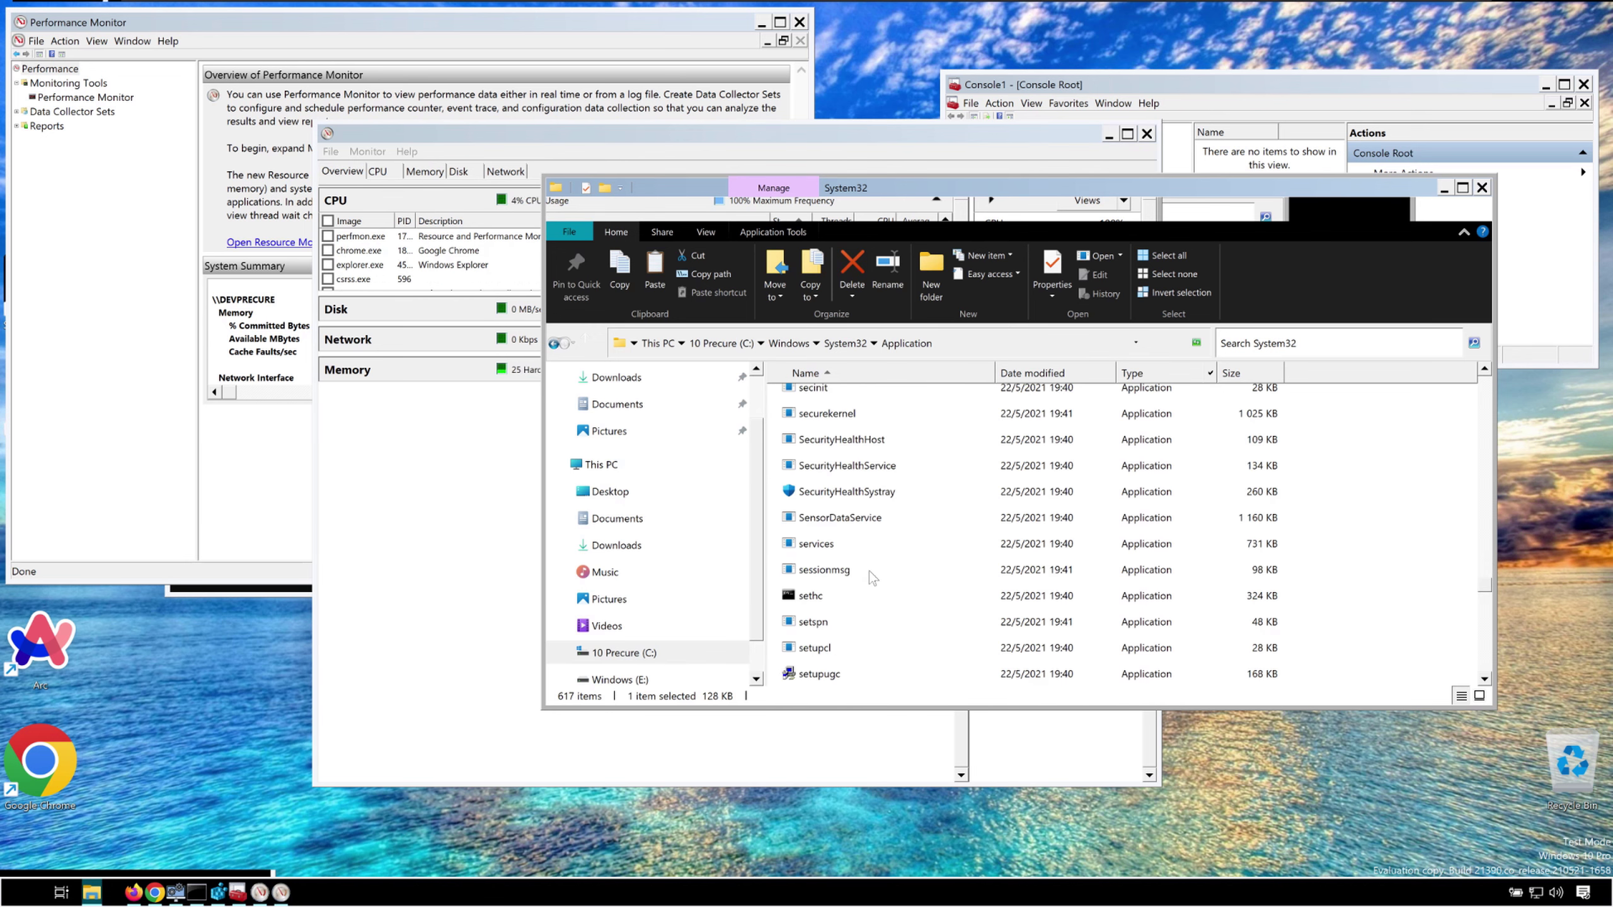
scroll(835, 602, "down", 4)
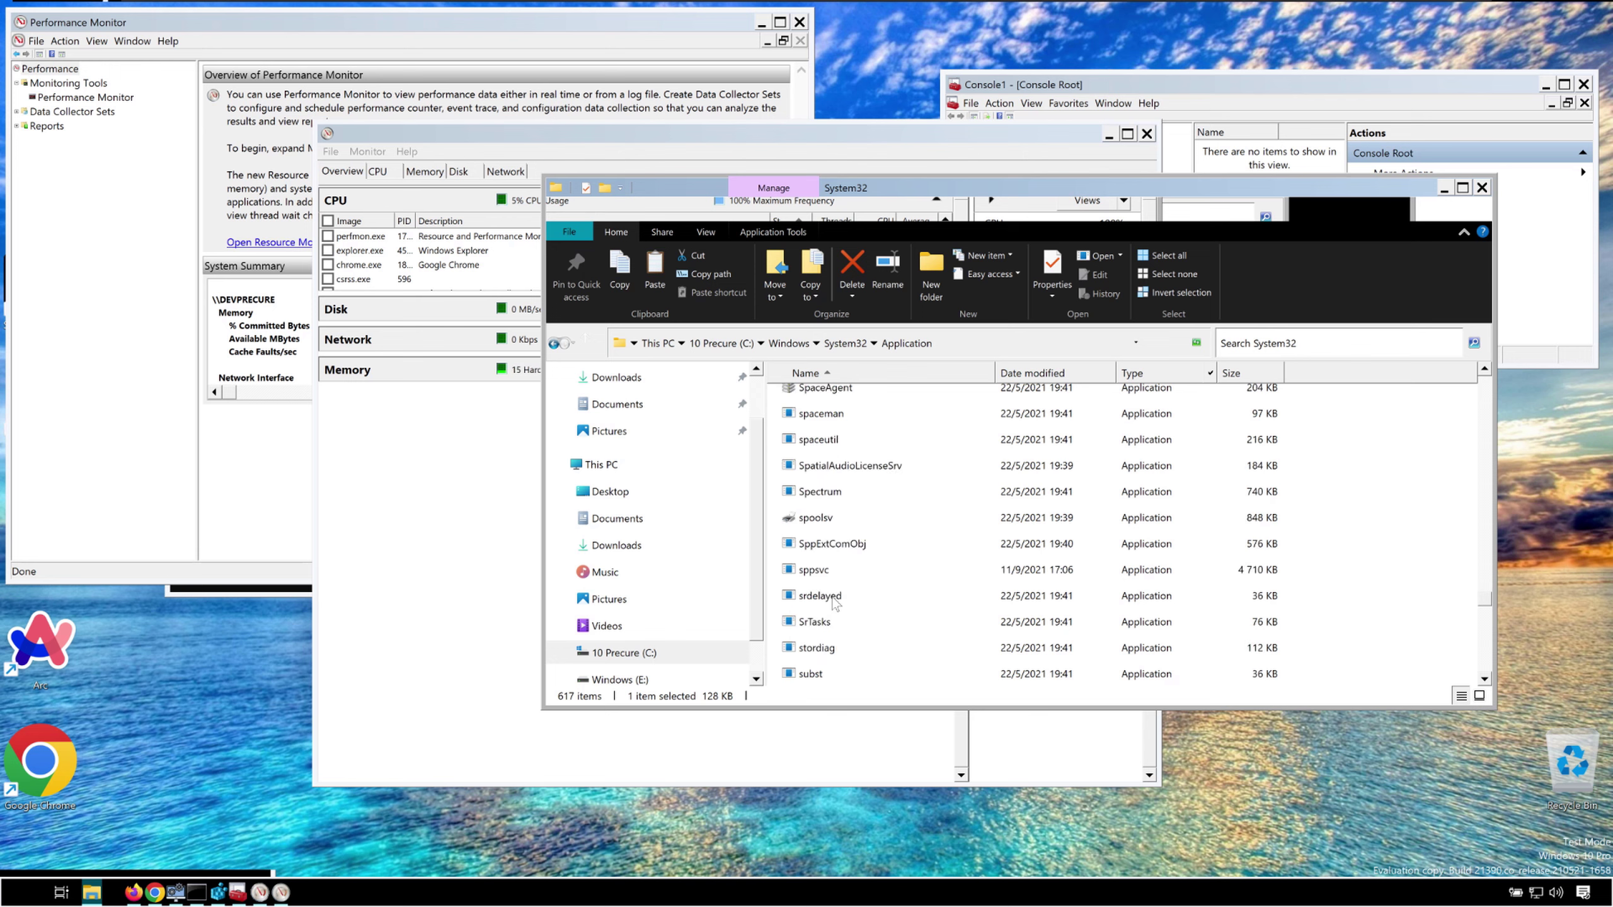
double_click(819, 463)
left_click(773, 232)
Step: Run UserAccountControlSettings from System32 and bring the folder window back to the front
scroll(902, 635, "down", 20)
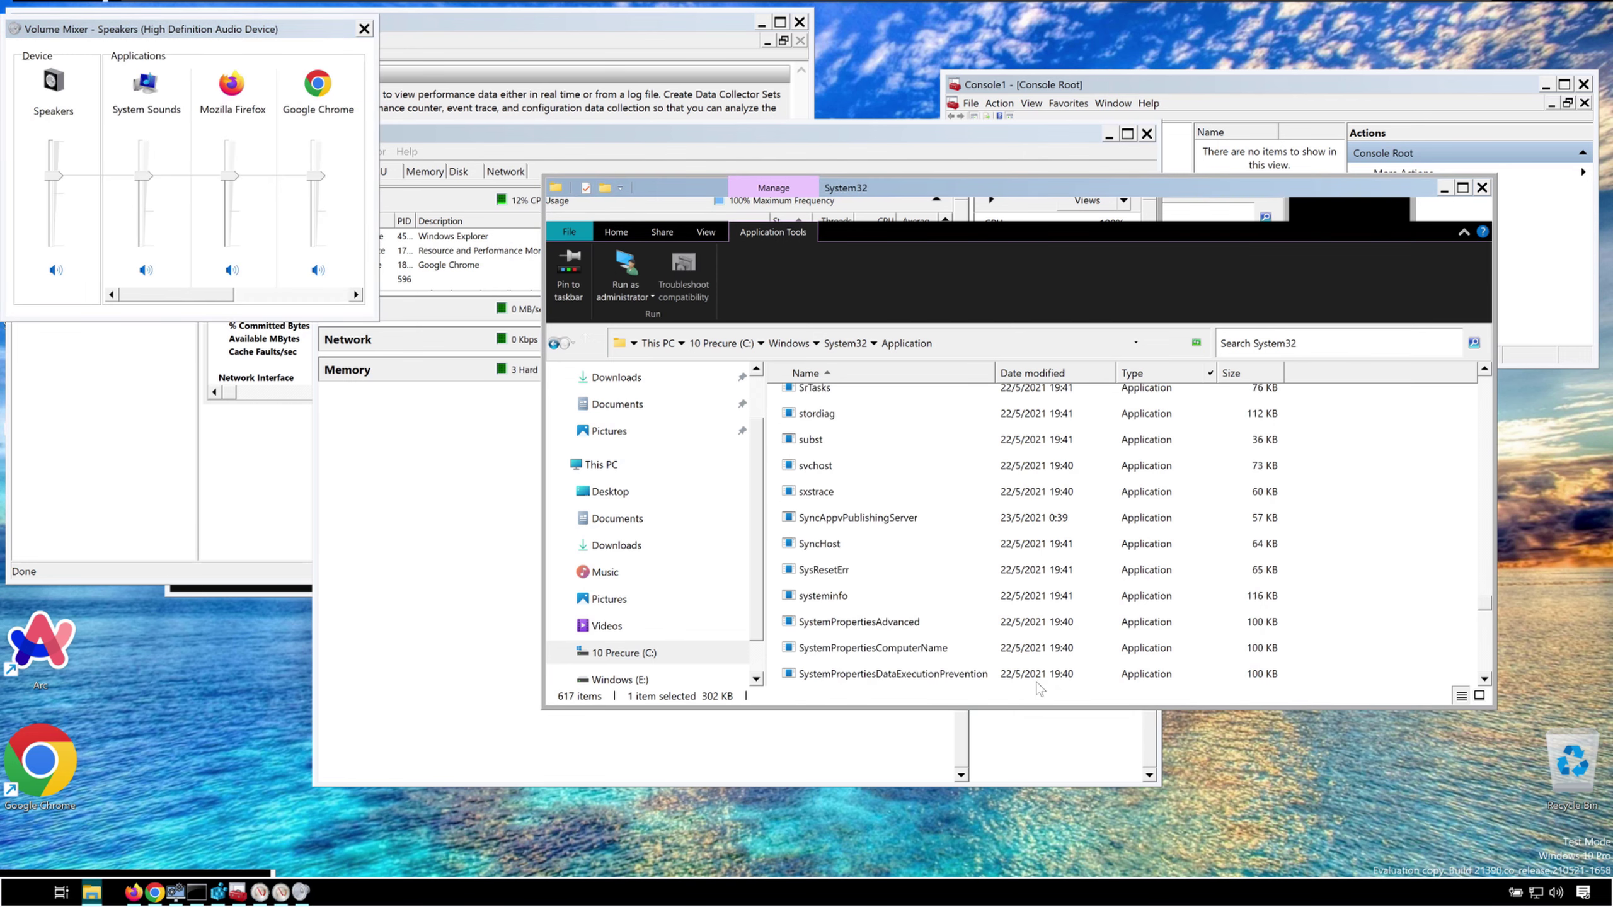
scroll(902, 635, "down", 3)
double_click(844, 553)
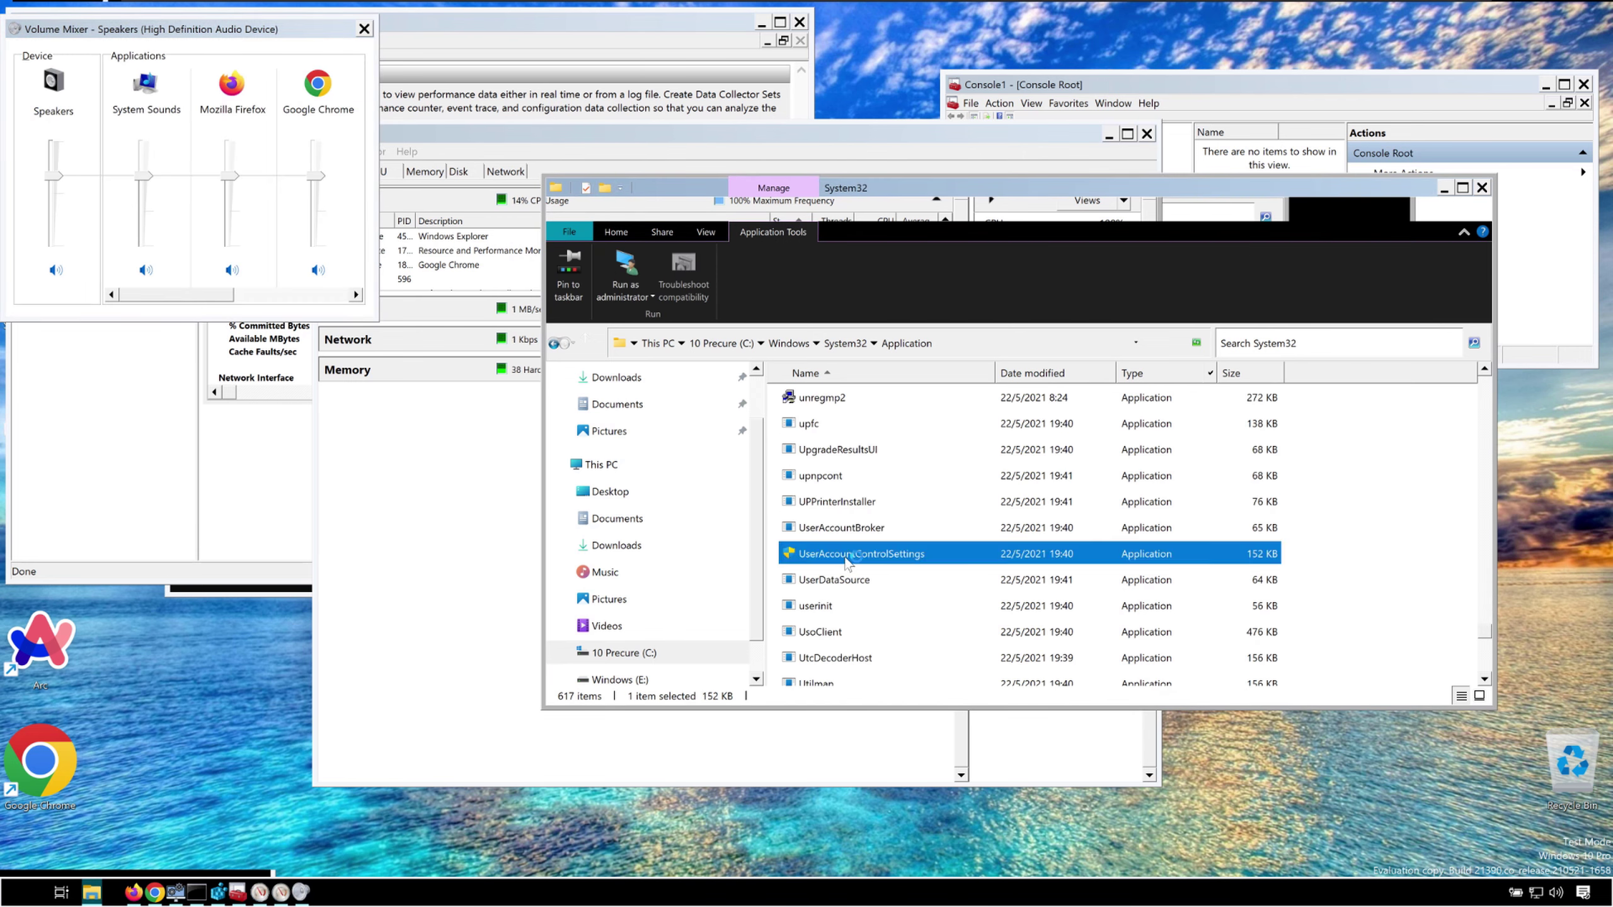
left_click(1143, 267)
Step: Check the remaining System32 applications, then open the C:\Windows\Web folder
scroll(869, 502, "down", 10)
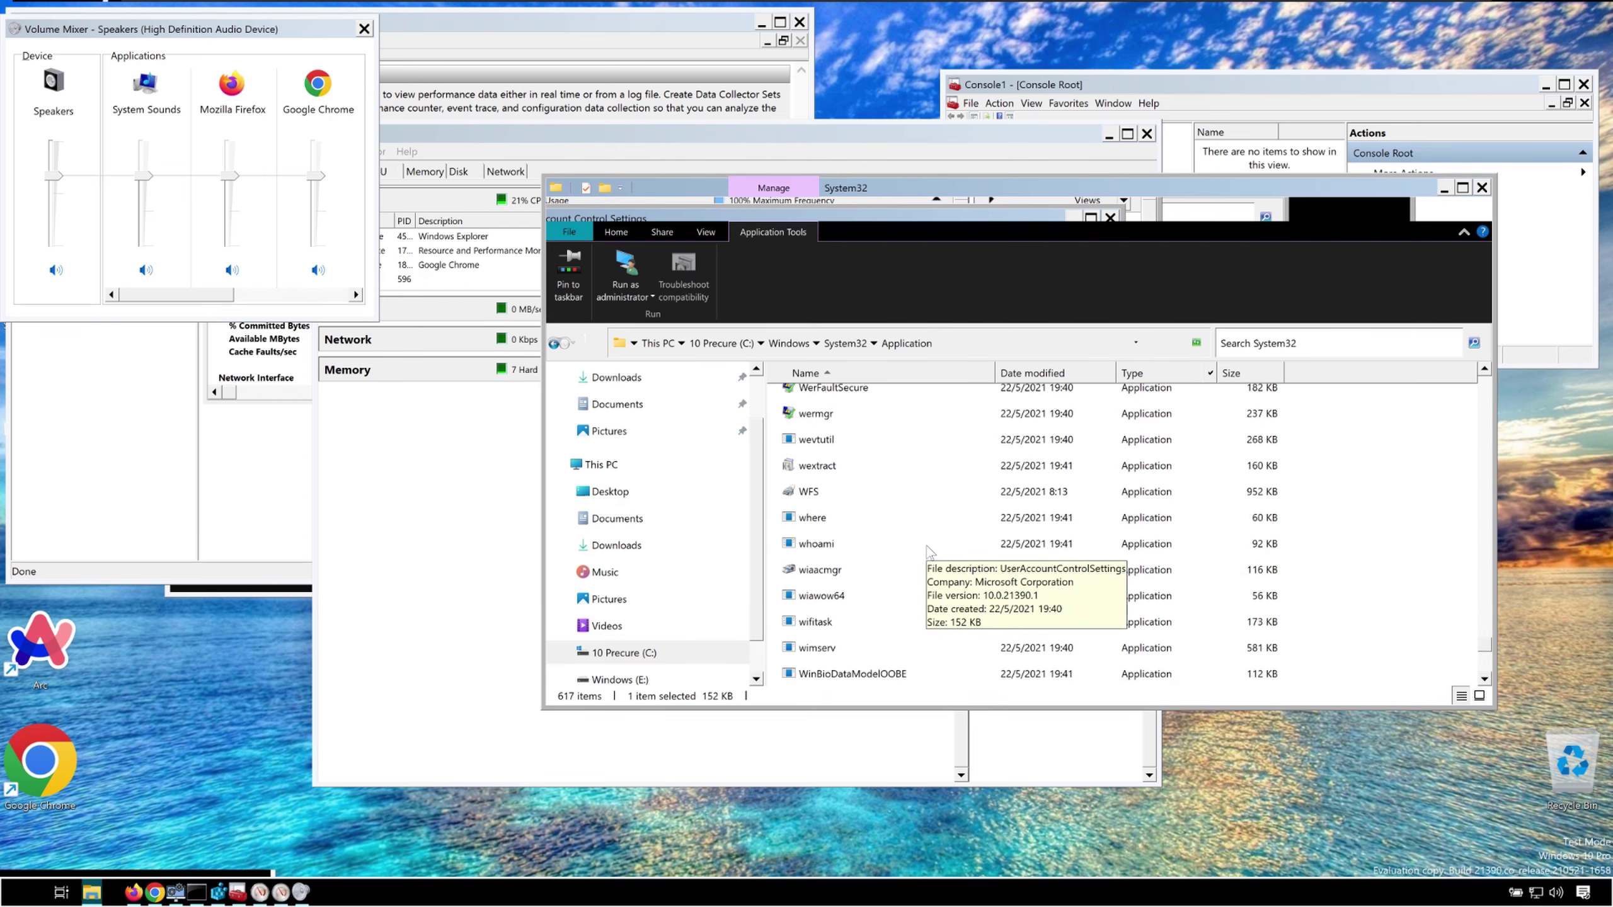
scroll(863, 508, "down", 2)
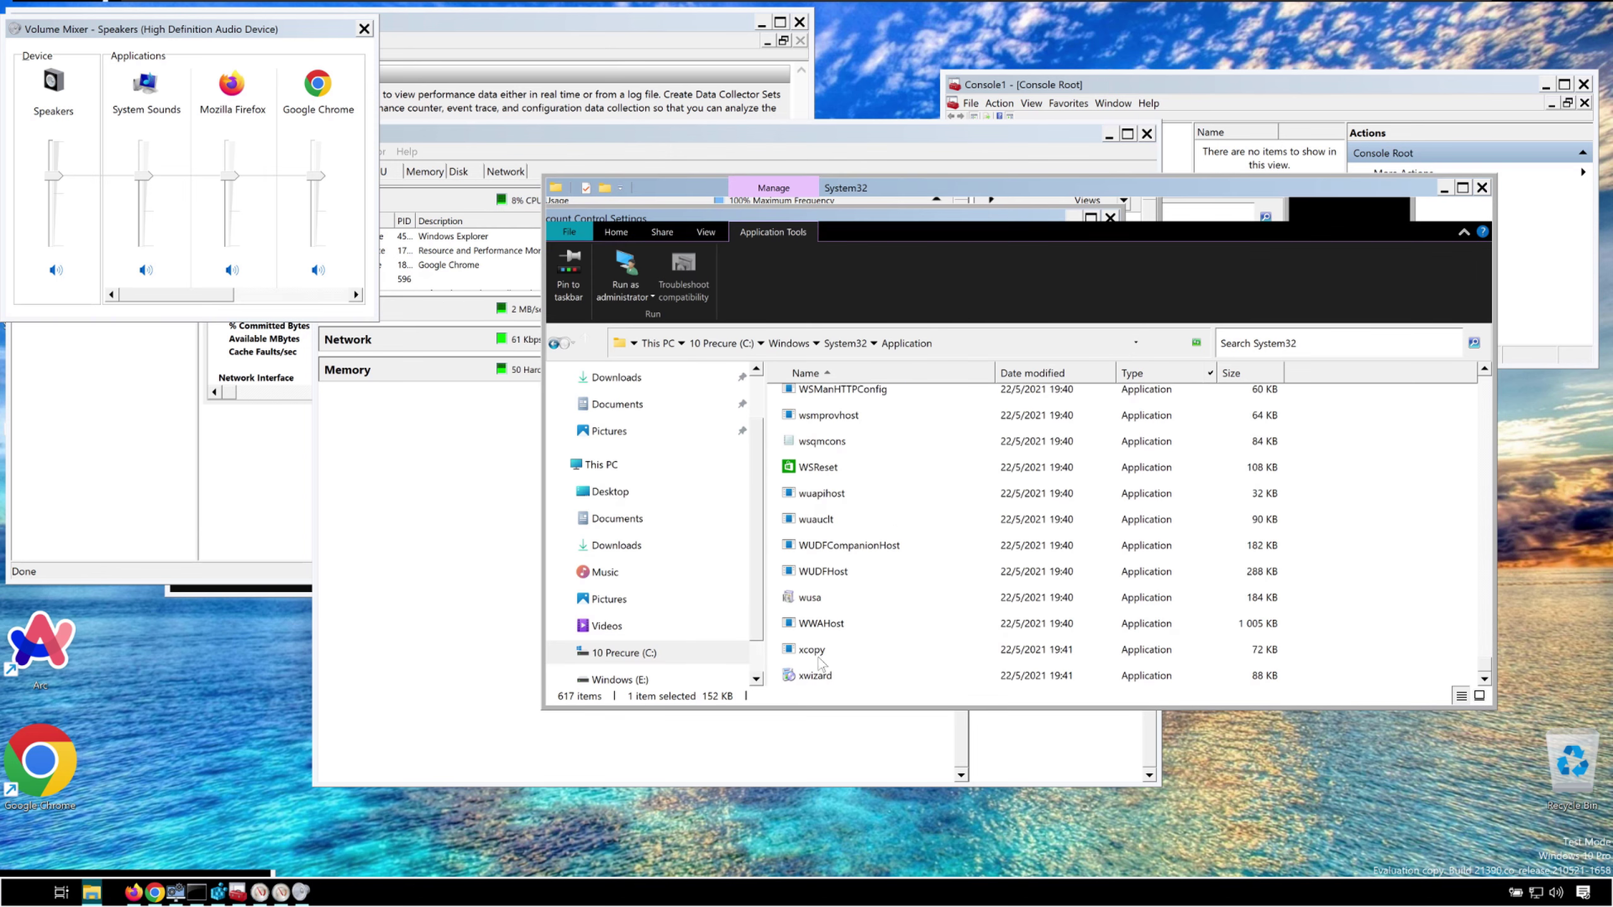
left_click(750, 352)
double_click(853, 533)
scroll(856, 544, "down", 15)
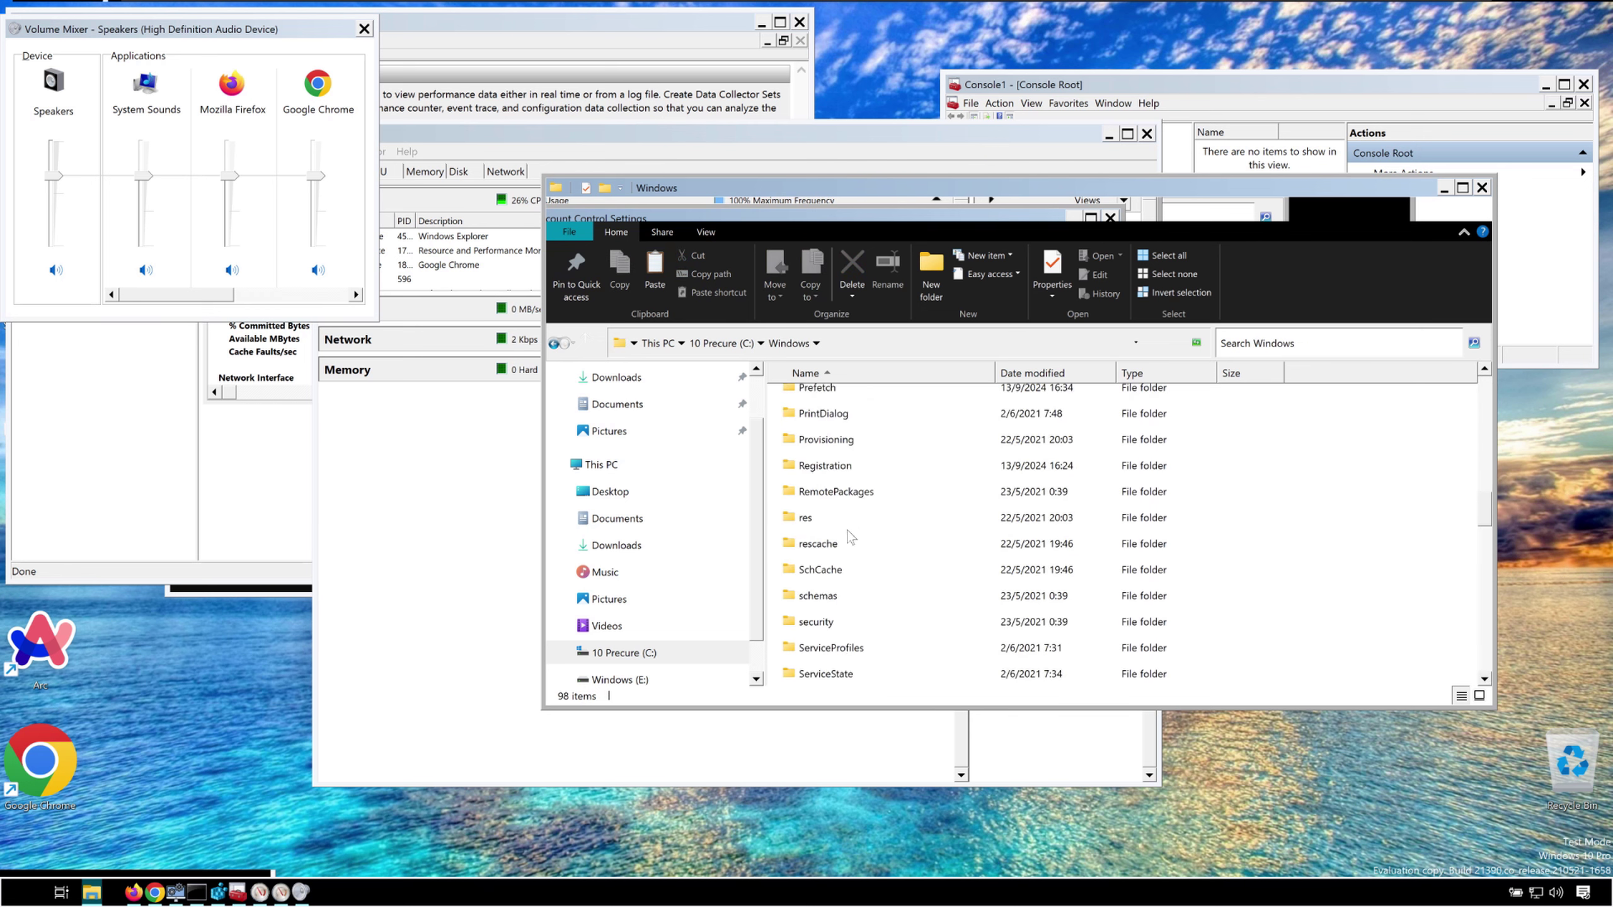
scroll(849, 536, "down", 5)
double_click(819, 571)
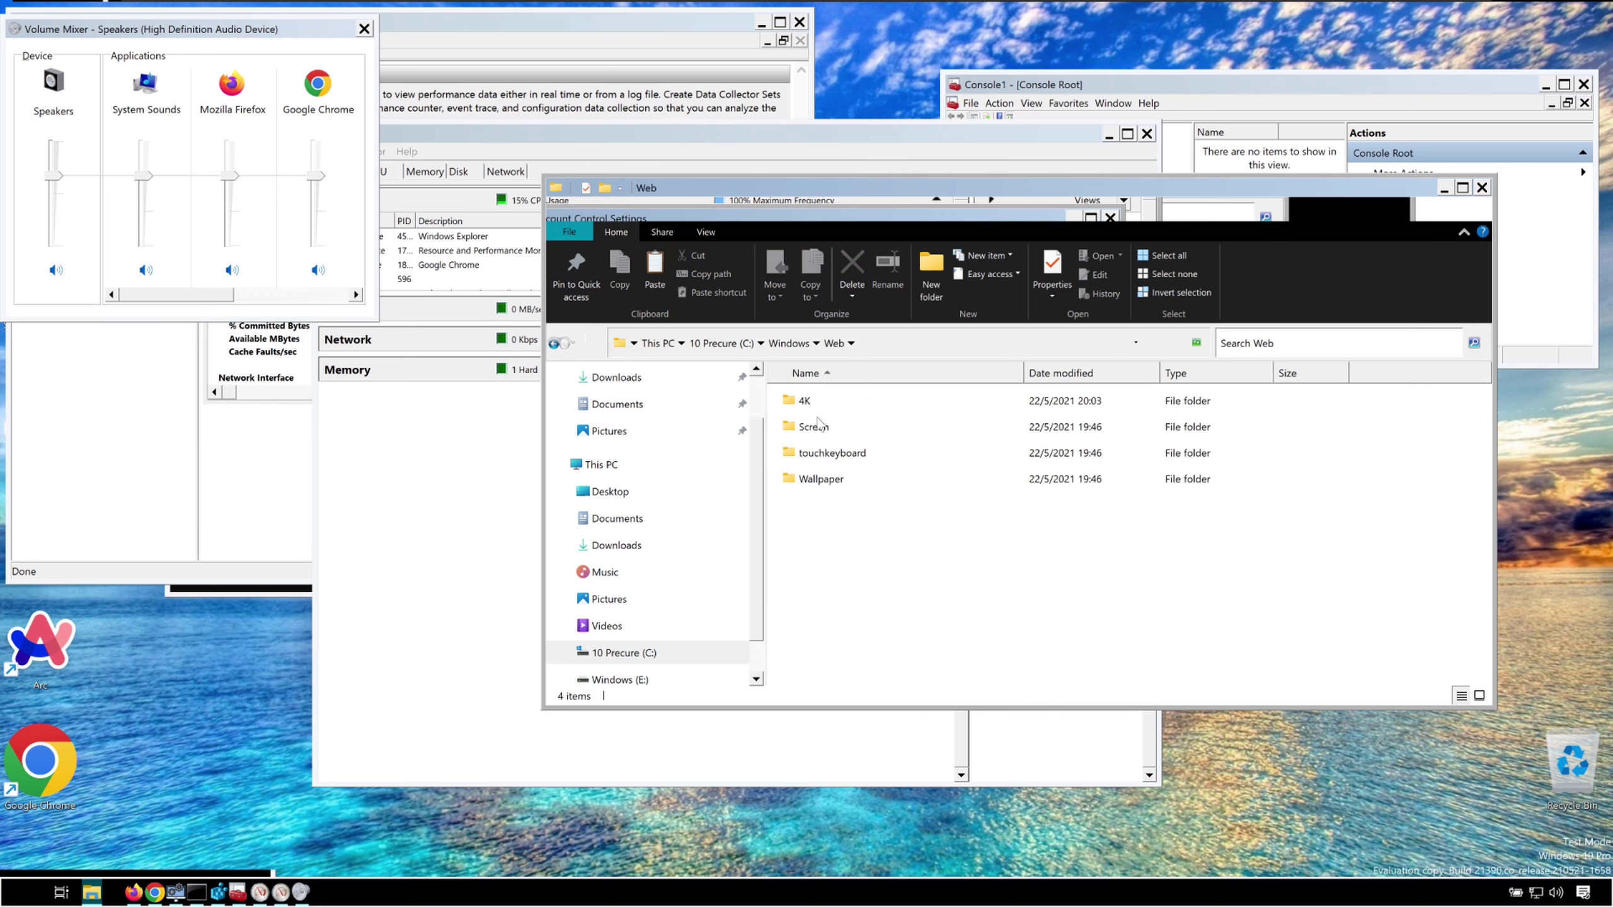
Step: Set TouchKeyboardThemeDark003 from the Web\touchkeyboard folder as the desktop background
double_click(819, 456)
left_click(1105, 419)
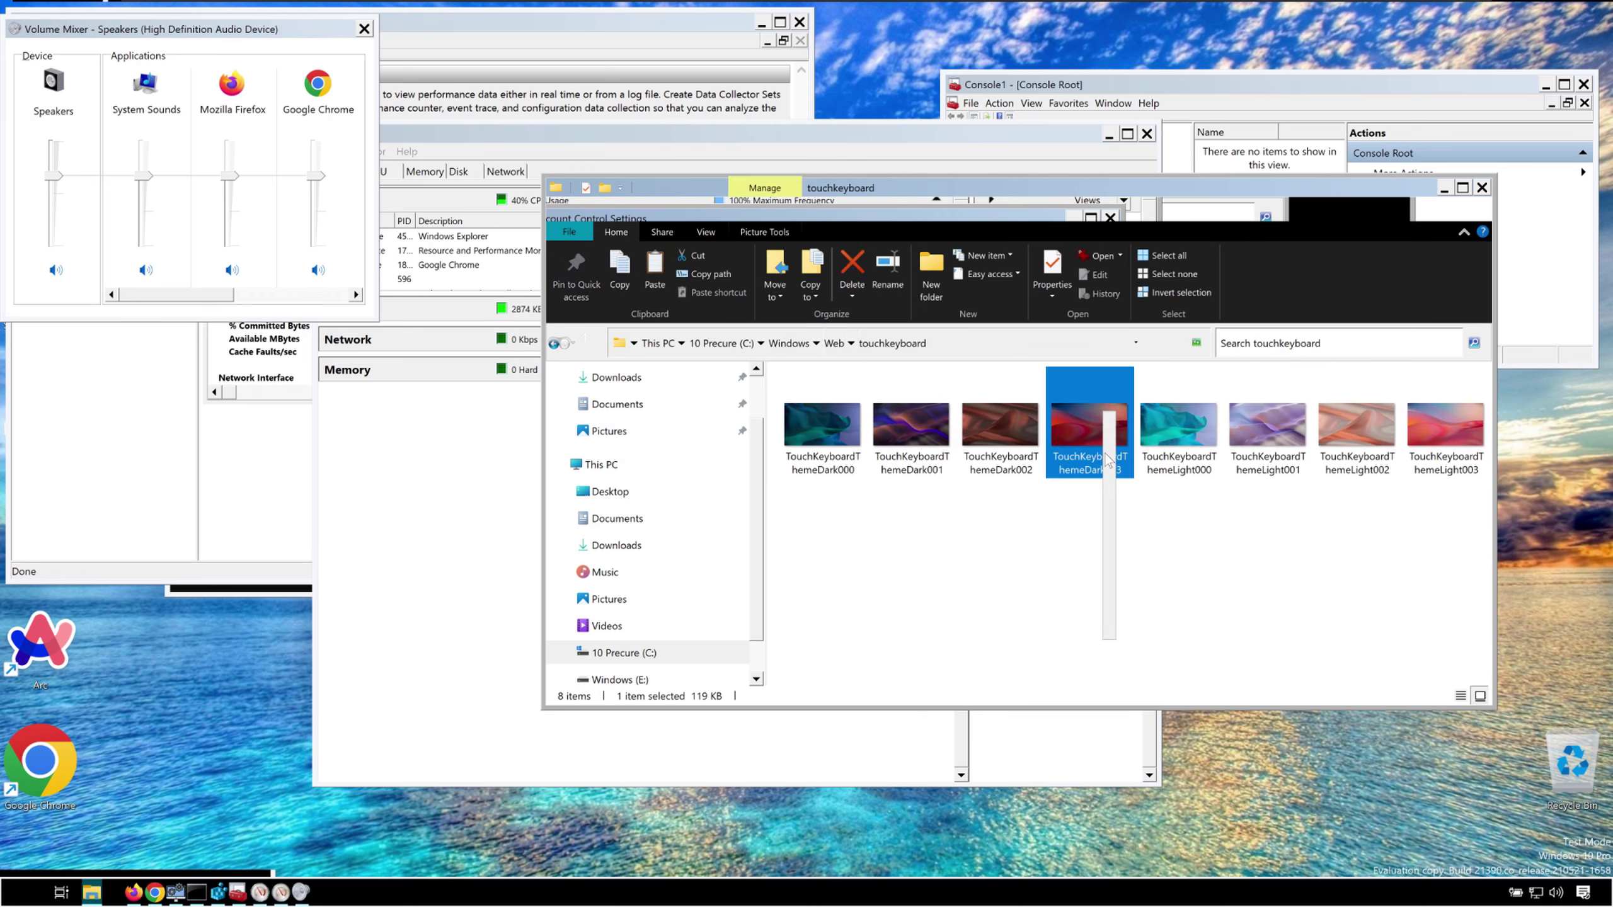
left_click(765, 232)
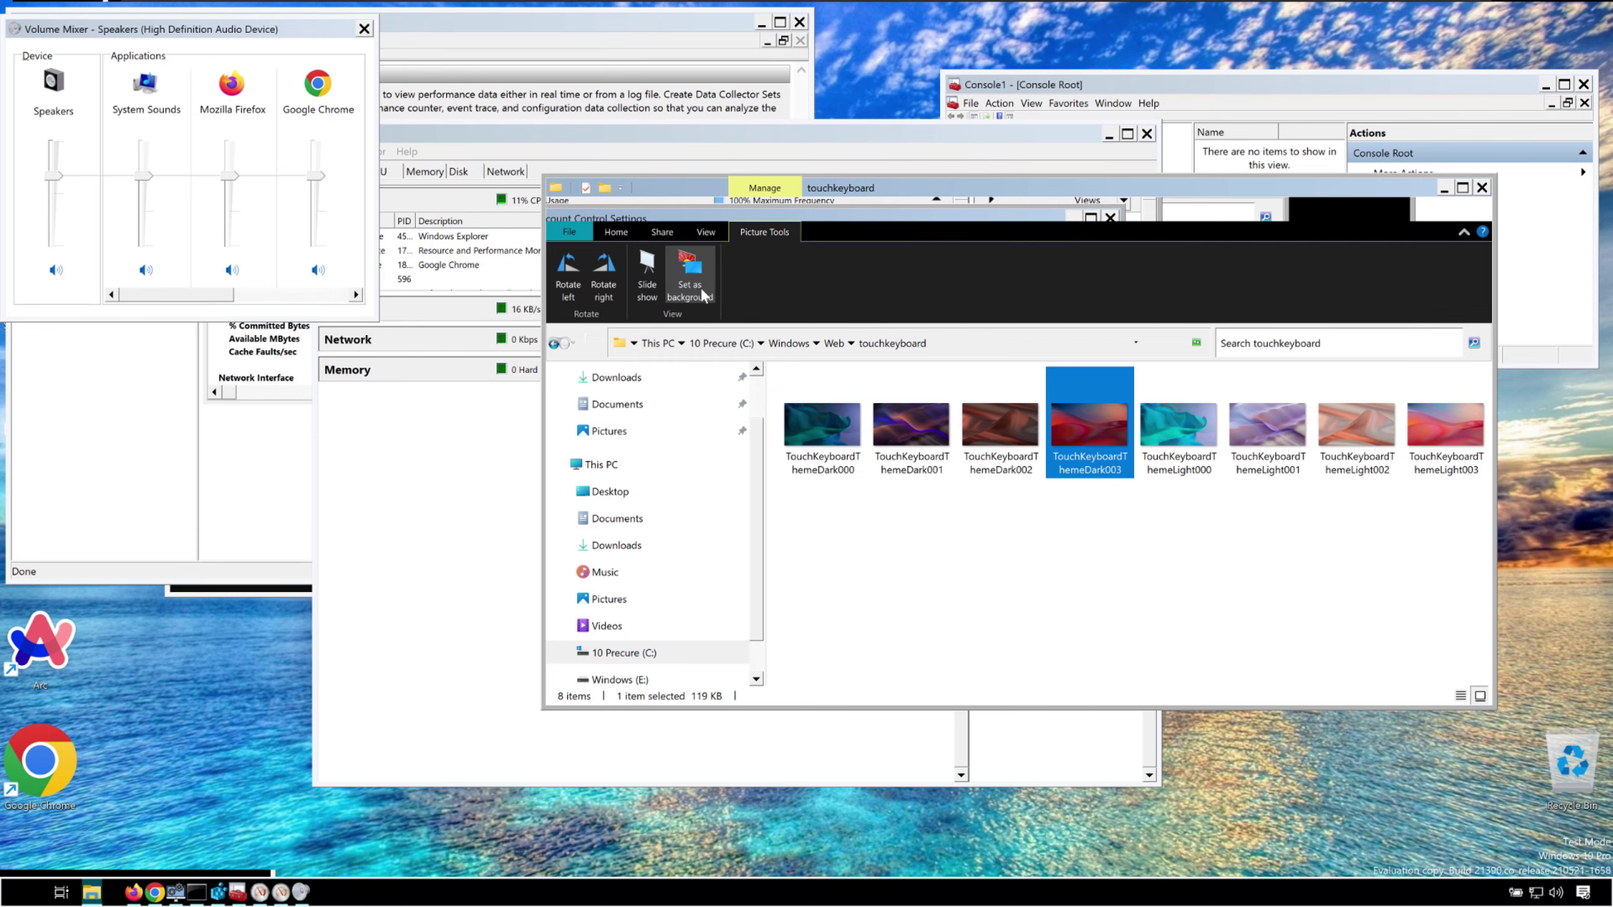
left_click(690, 273)
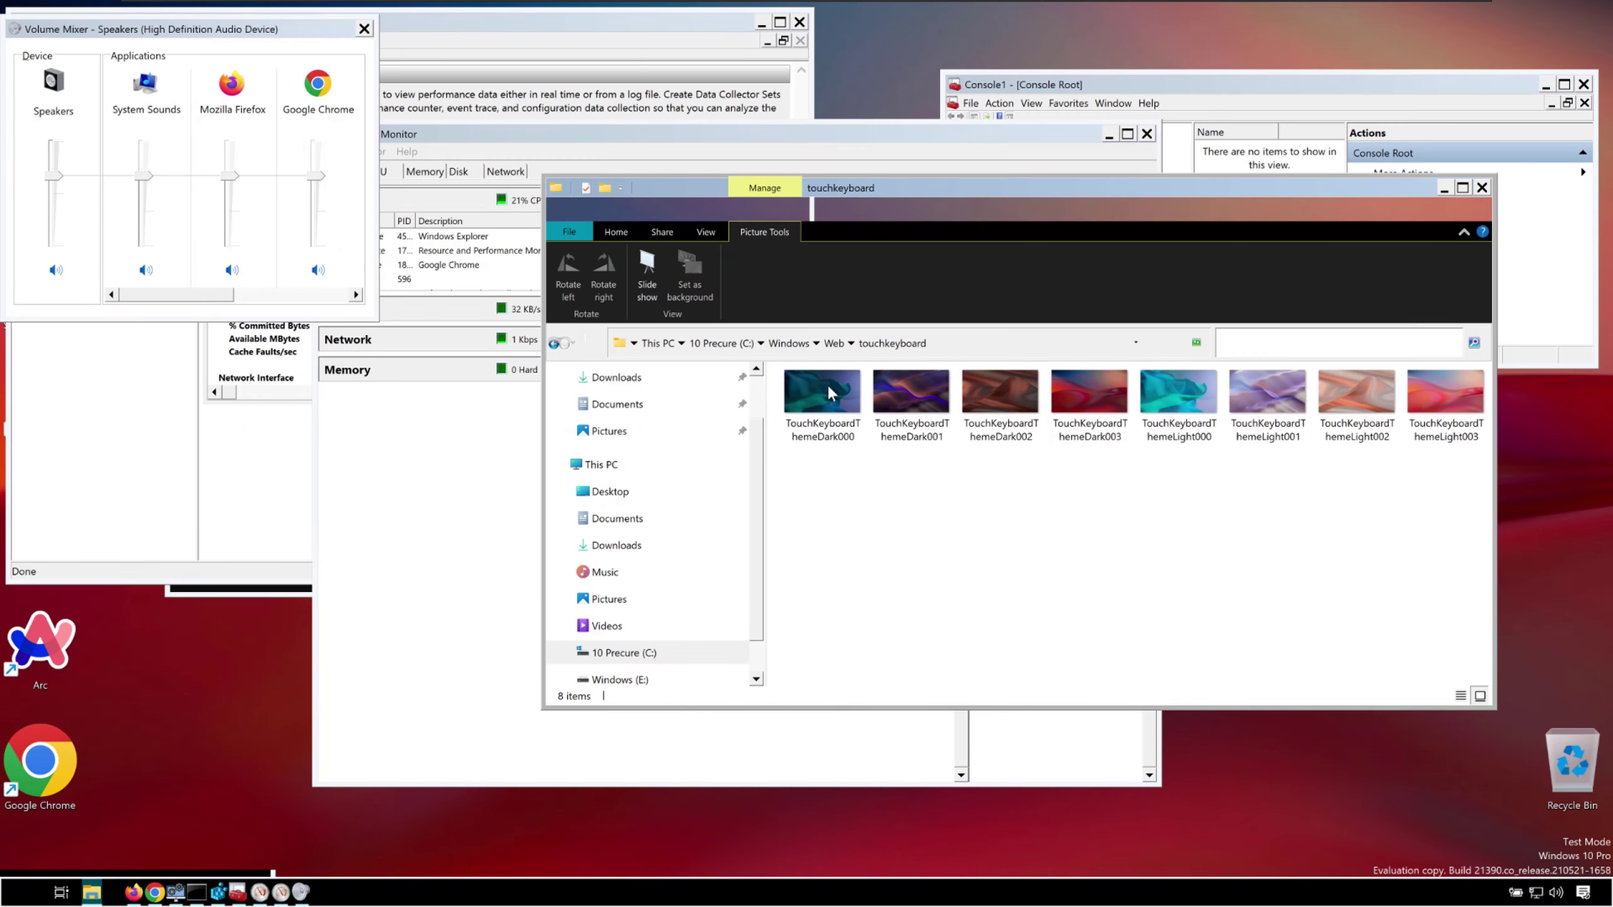
Step: Return to the C: drive, reopen the Windows folder and examine the applications and files at the end of its listing
key("alt+Left")
key("alt+Left")
key("alt+Left")
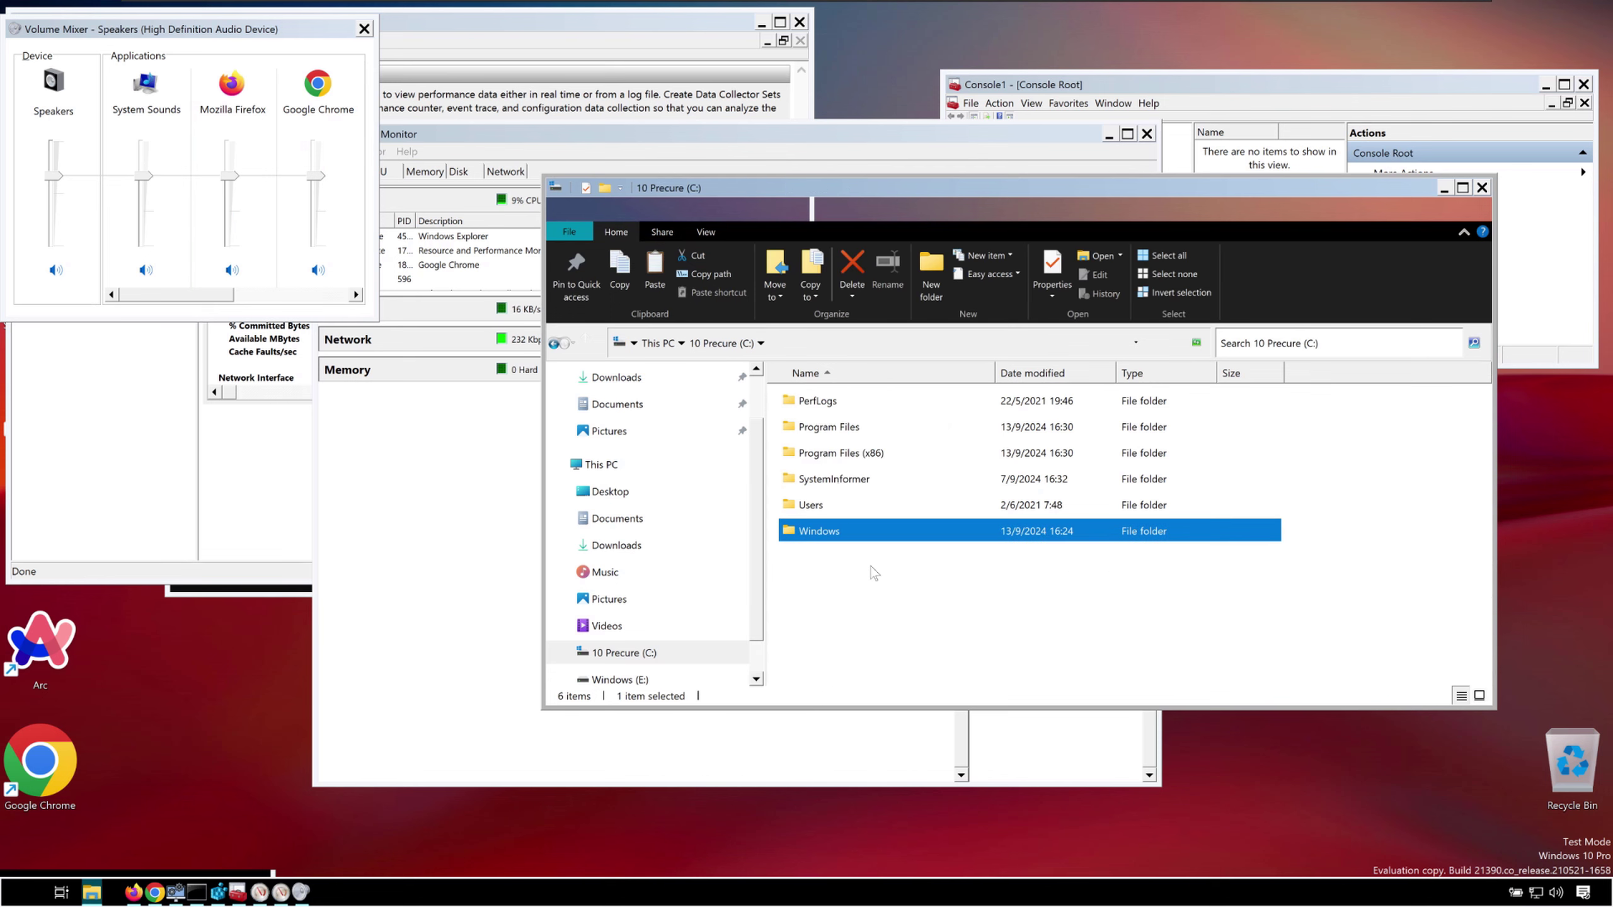
double_click(844, 531)
scroll(843, 532, "down", 18)
scroll(832, 546, "down", 10)
scroll(819, 562, "up", 6)
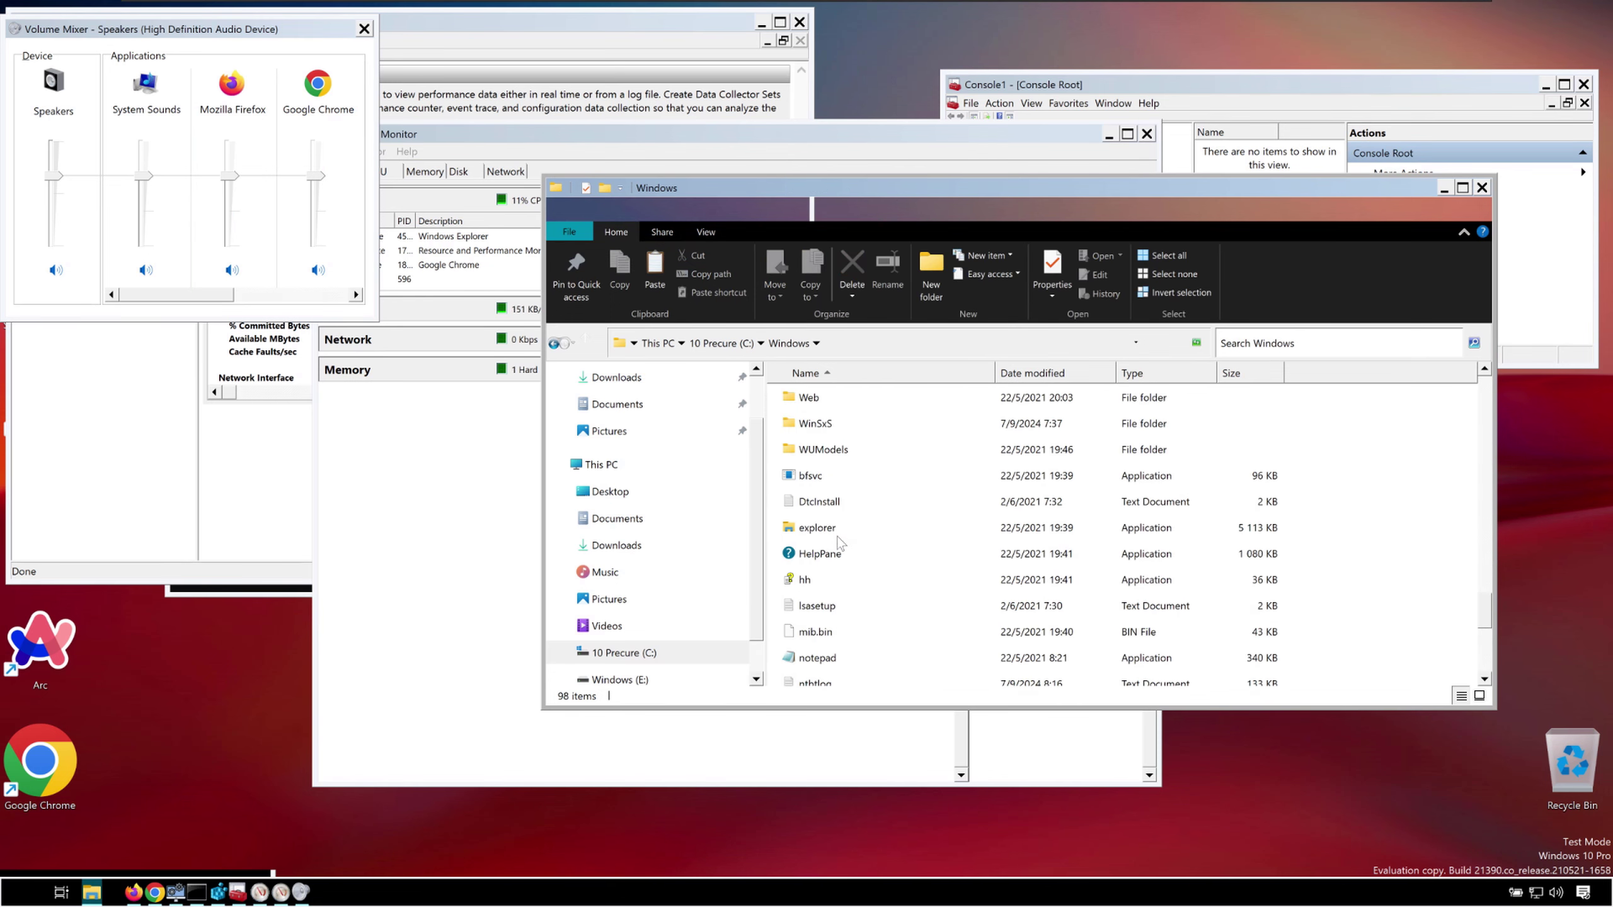
scroll(806, 578, "down", 3)
scroll(806, 578, "down", 5)
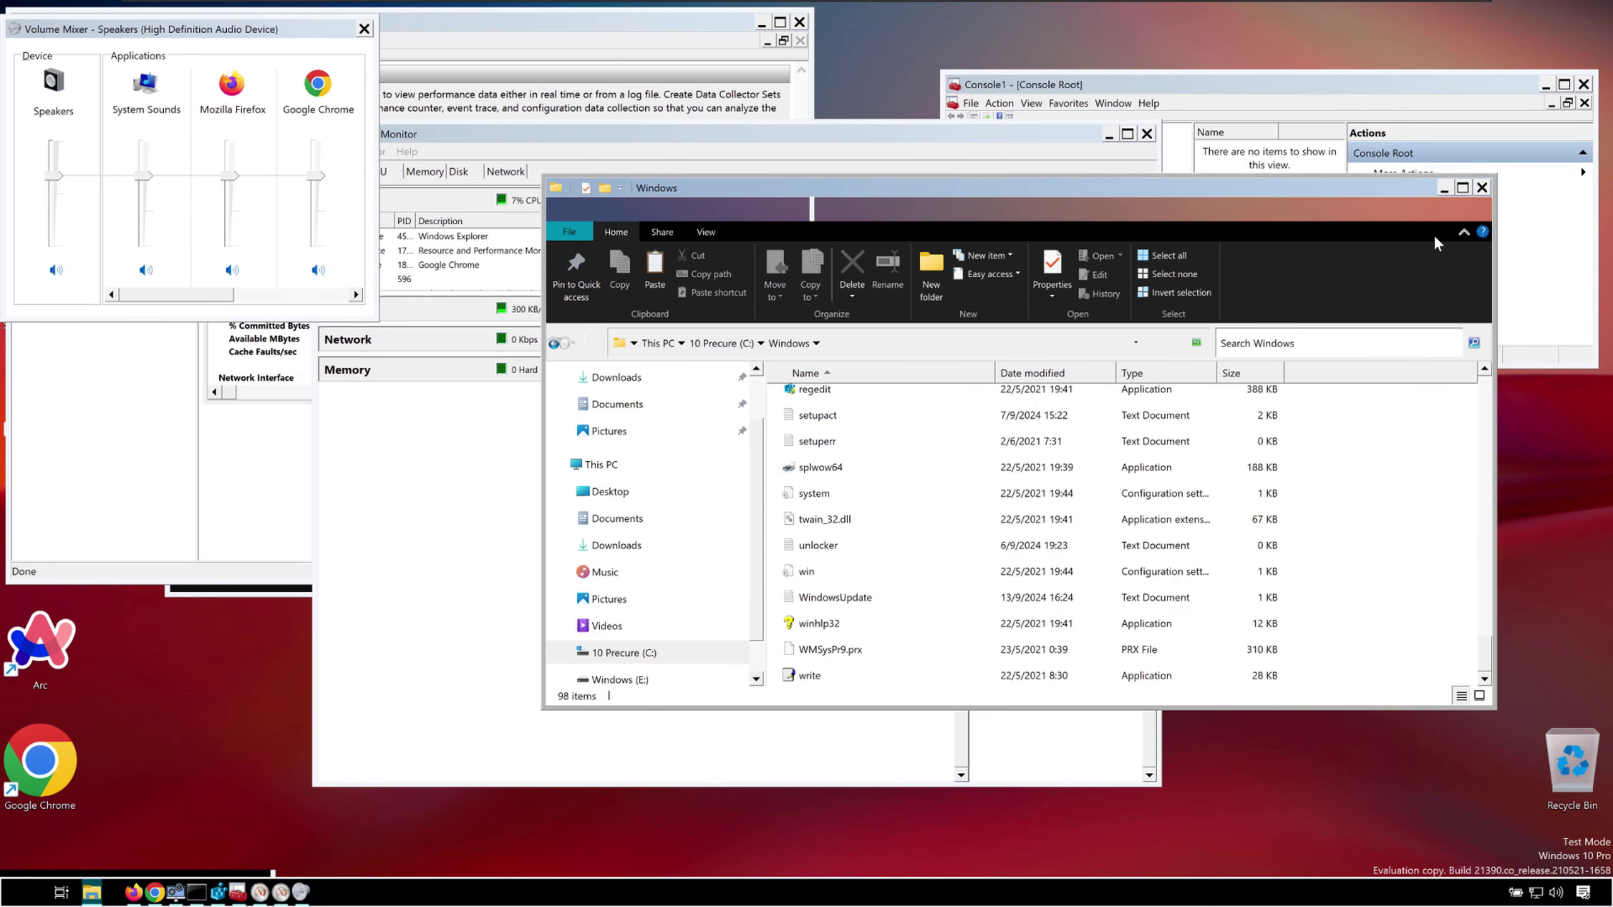
Step: Run mspaint in an enlarged window and draw the two upright strokes of a letter H on the canvas
key("super+r")
type("mspaint")
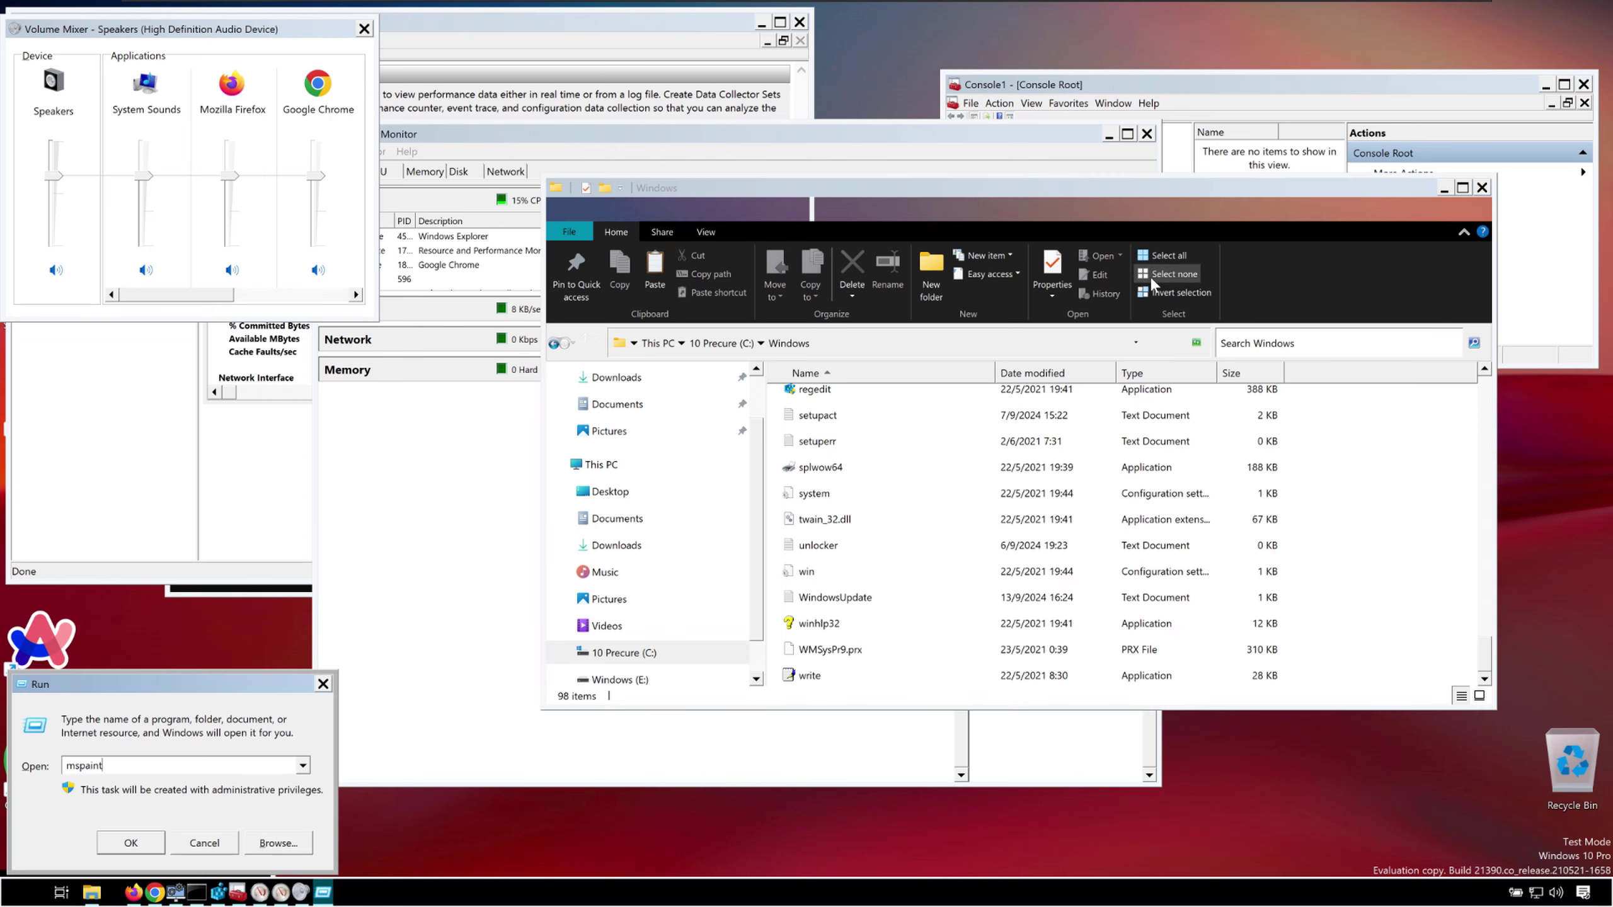
key("Return")
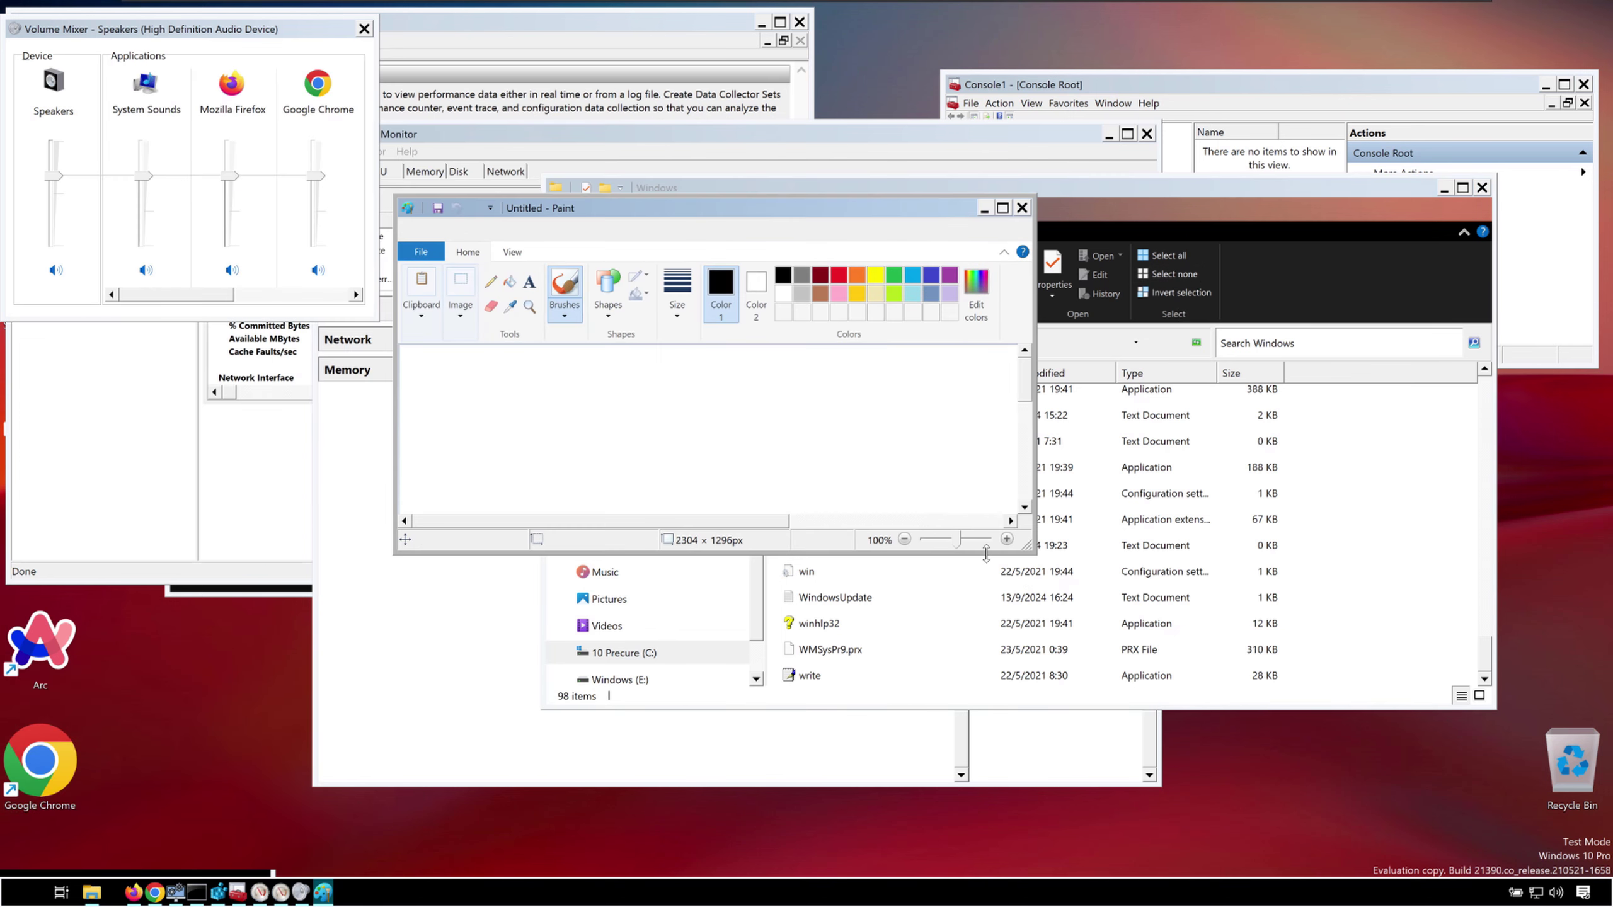
mouse_move(1033, 552)
left_mouse_down()
mouse_move(1178, 652)
mouse_move(1369, 742)
left_mouse_up()
left_click_drag(754, 449, 744, 537)
left_click_drag(853, 456, 824, 556)
left_click_drag(733, 511, 994, 549)
left_click_drag(984, 516, 961, 589)
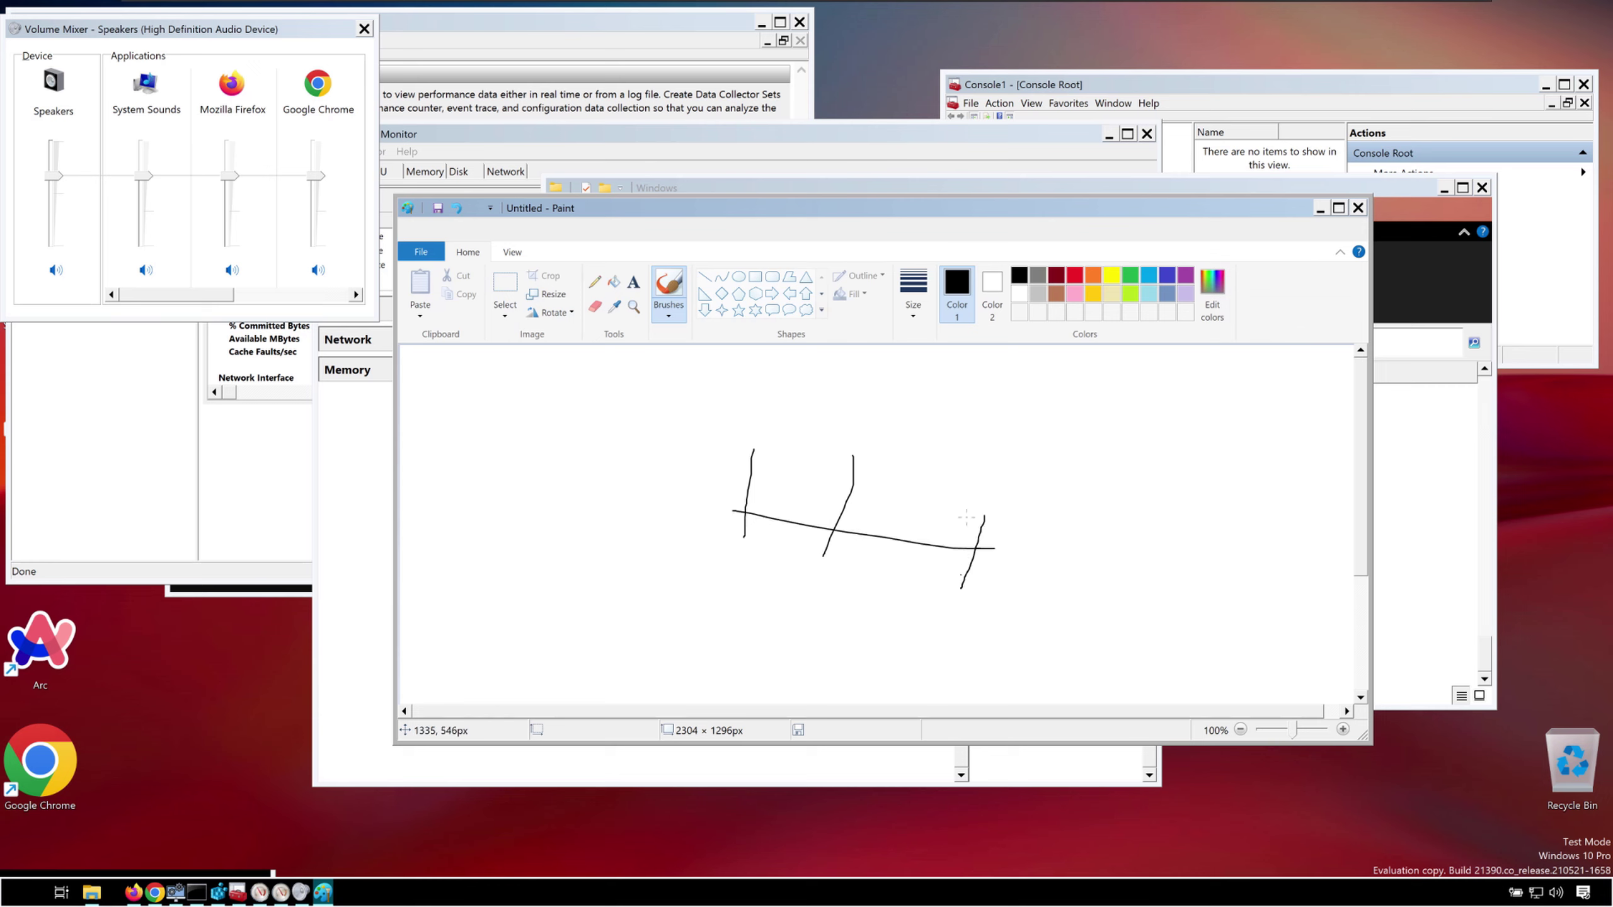
key("ctrl+z")
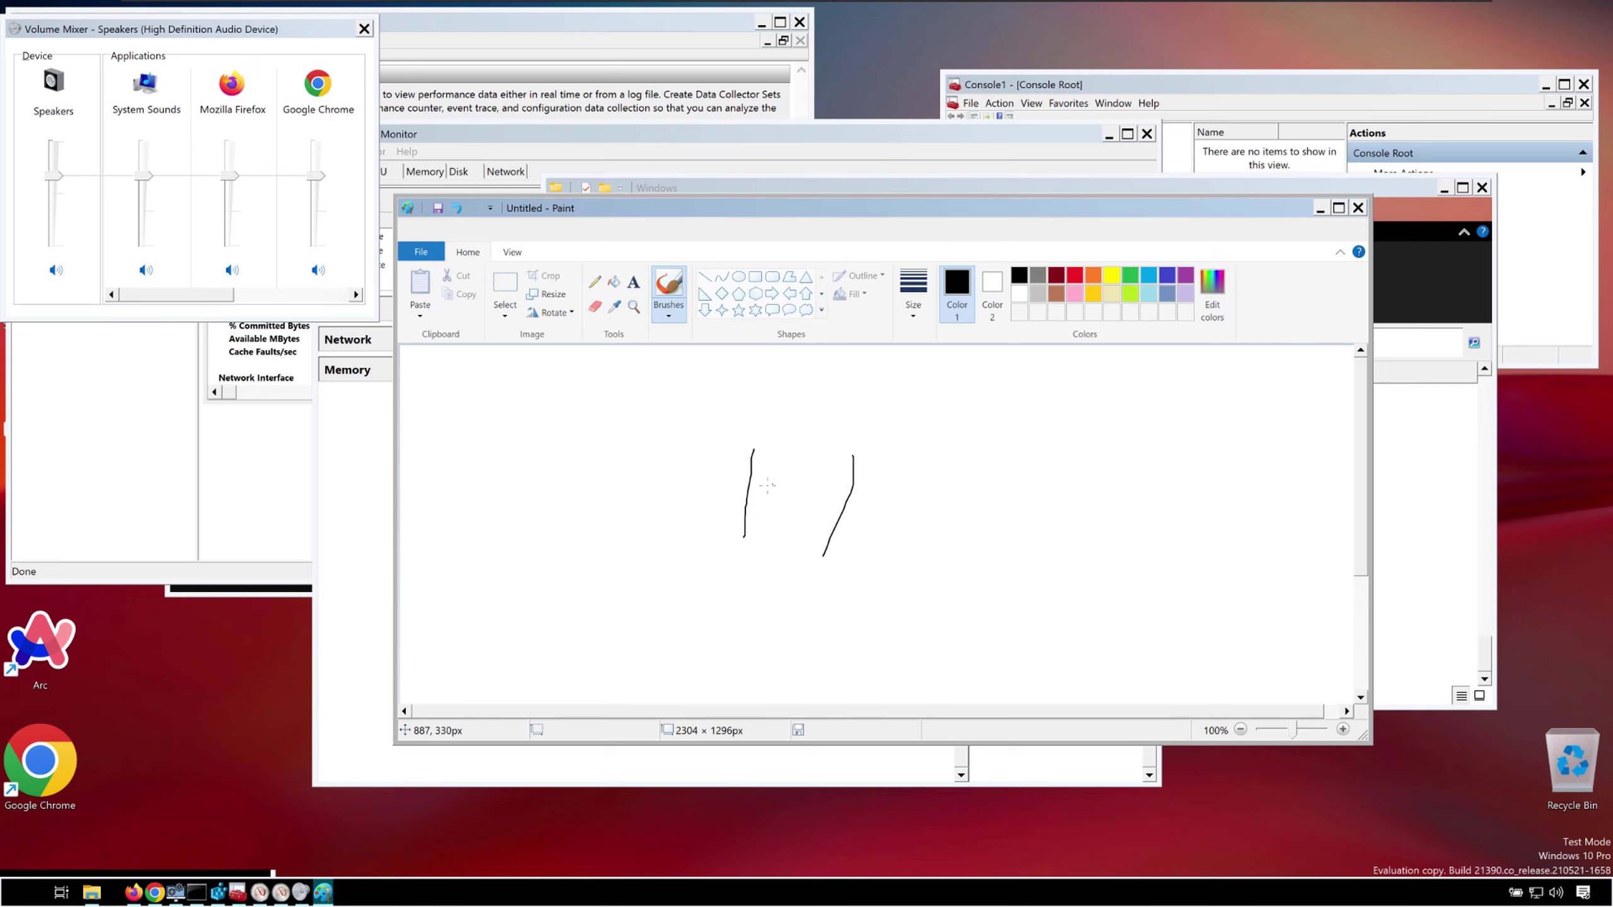
Step: Draw the H's crossbar and continue the freehand greeting with an i, an exclamation mark and a <3
left_click_drag(734, 490, 879, 526)
left_click(928, 467)
left_click_drag(929, 509, 909, 561)
left_click_drag(1034, 472, 1010, 562)
left_click_drag(1125, 542, 1100, 599)
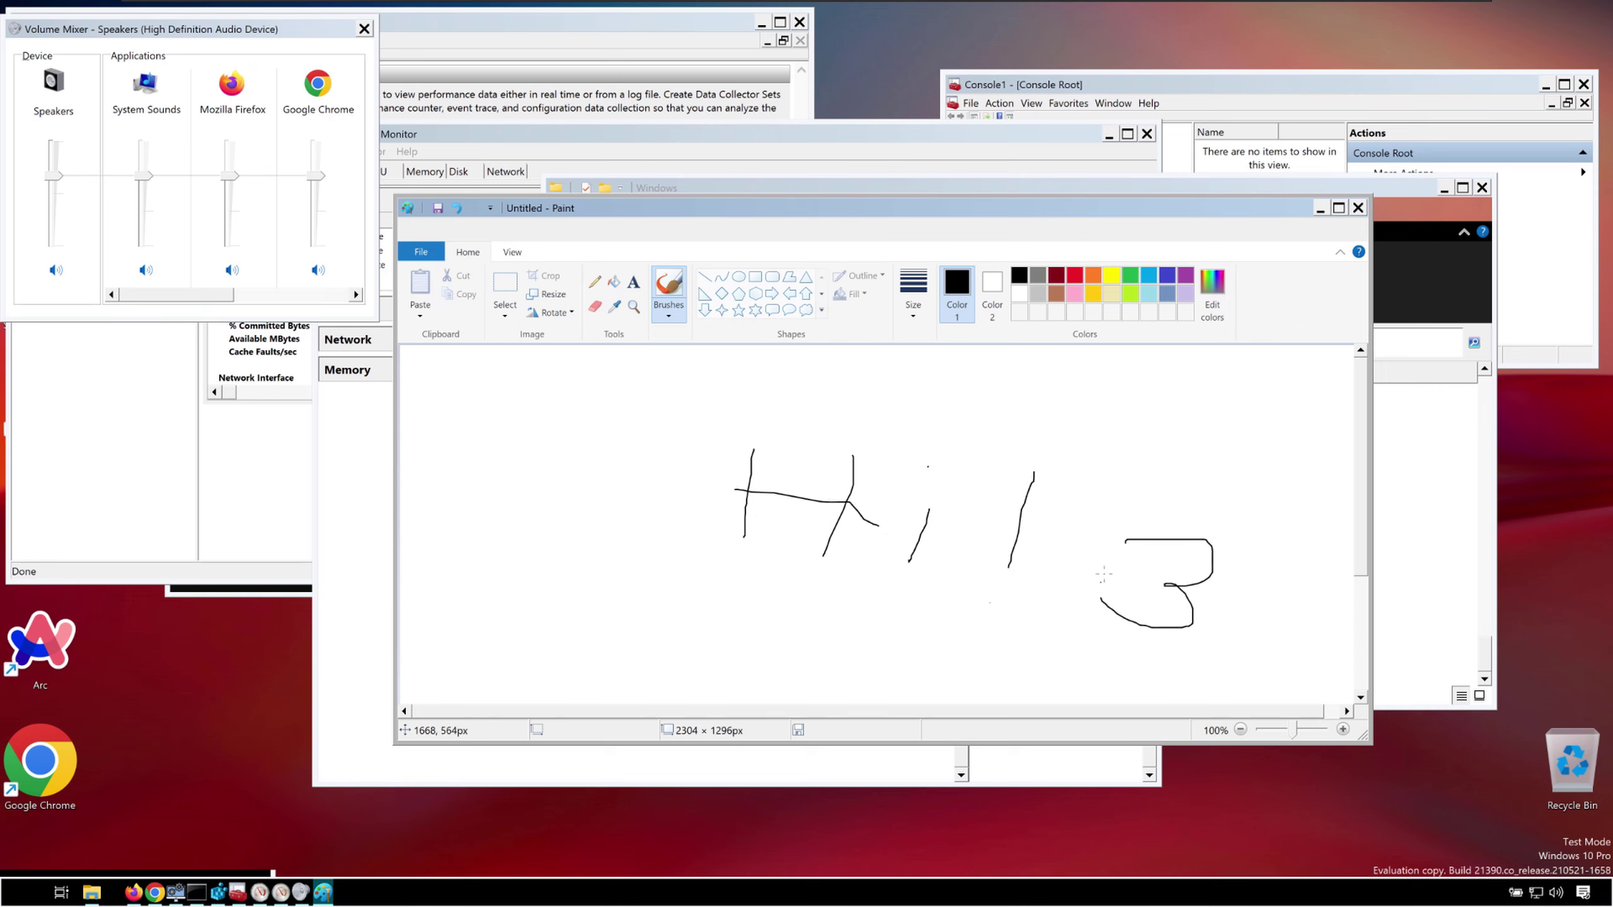
Step: Bring the Windows folder window back to the front and look back through its file and folder listing
left_click(1394, 225)
scroll(980, 485, "up", 10)
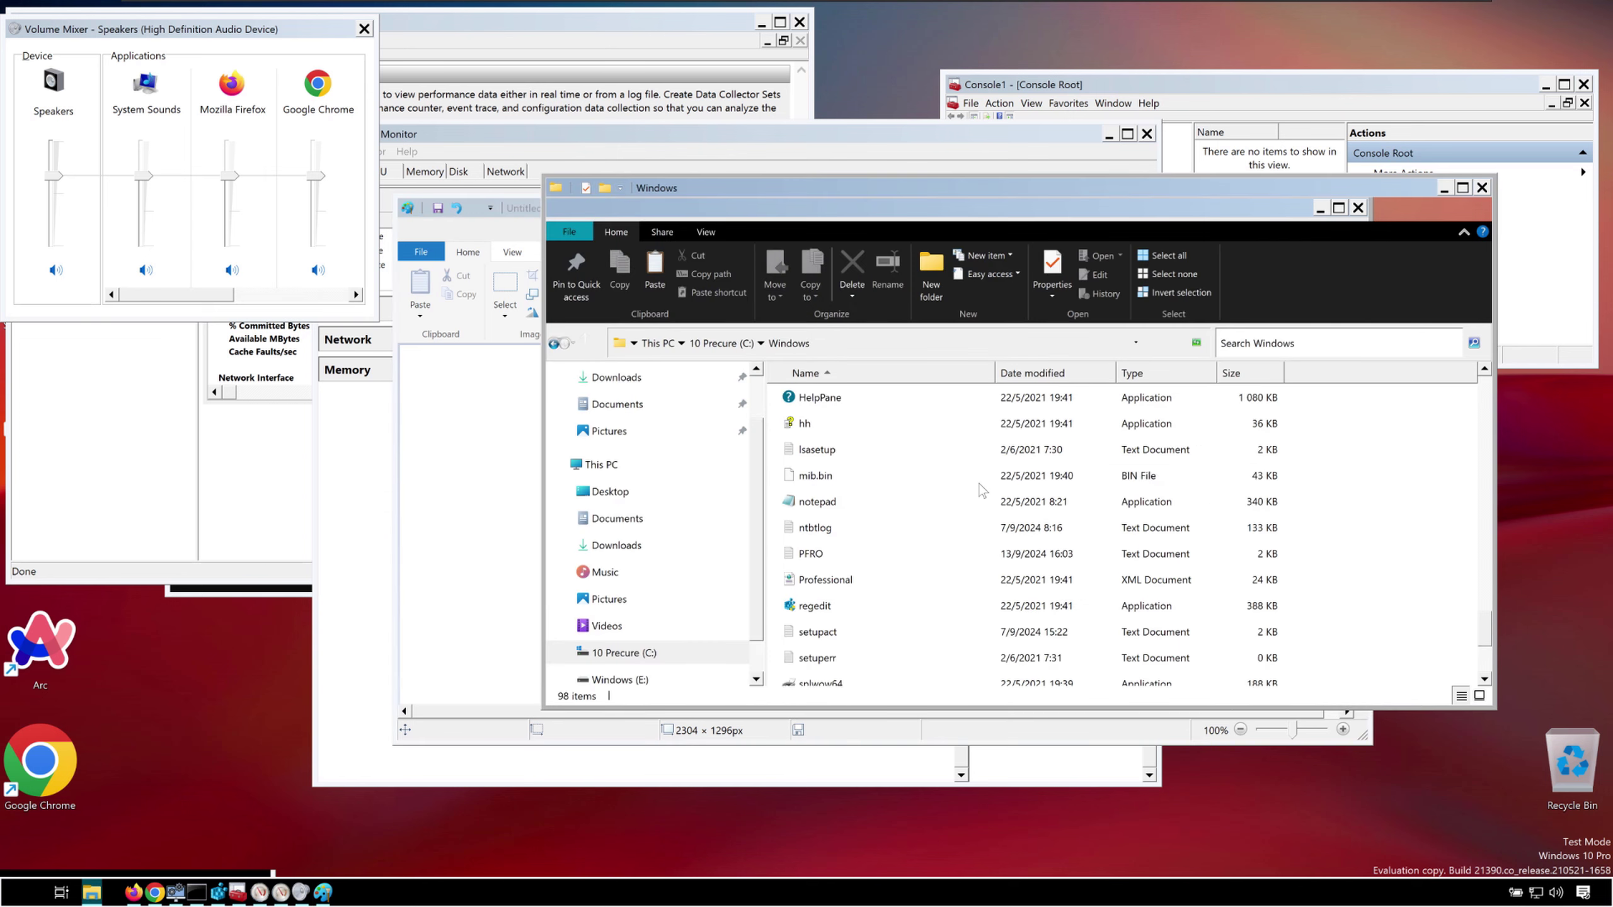
scroll(982, 489, "up", 2)
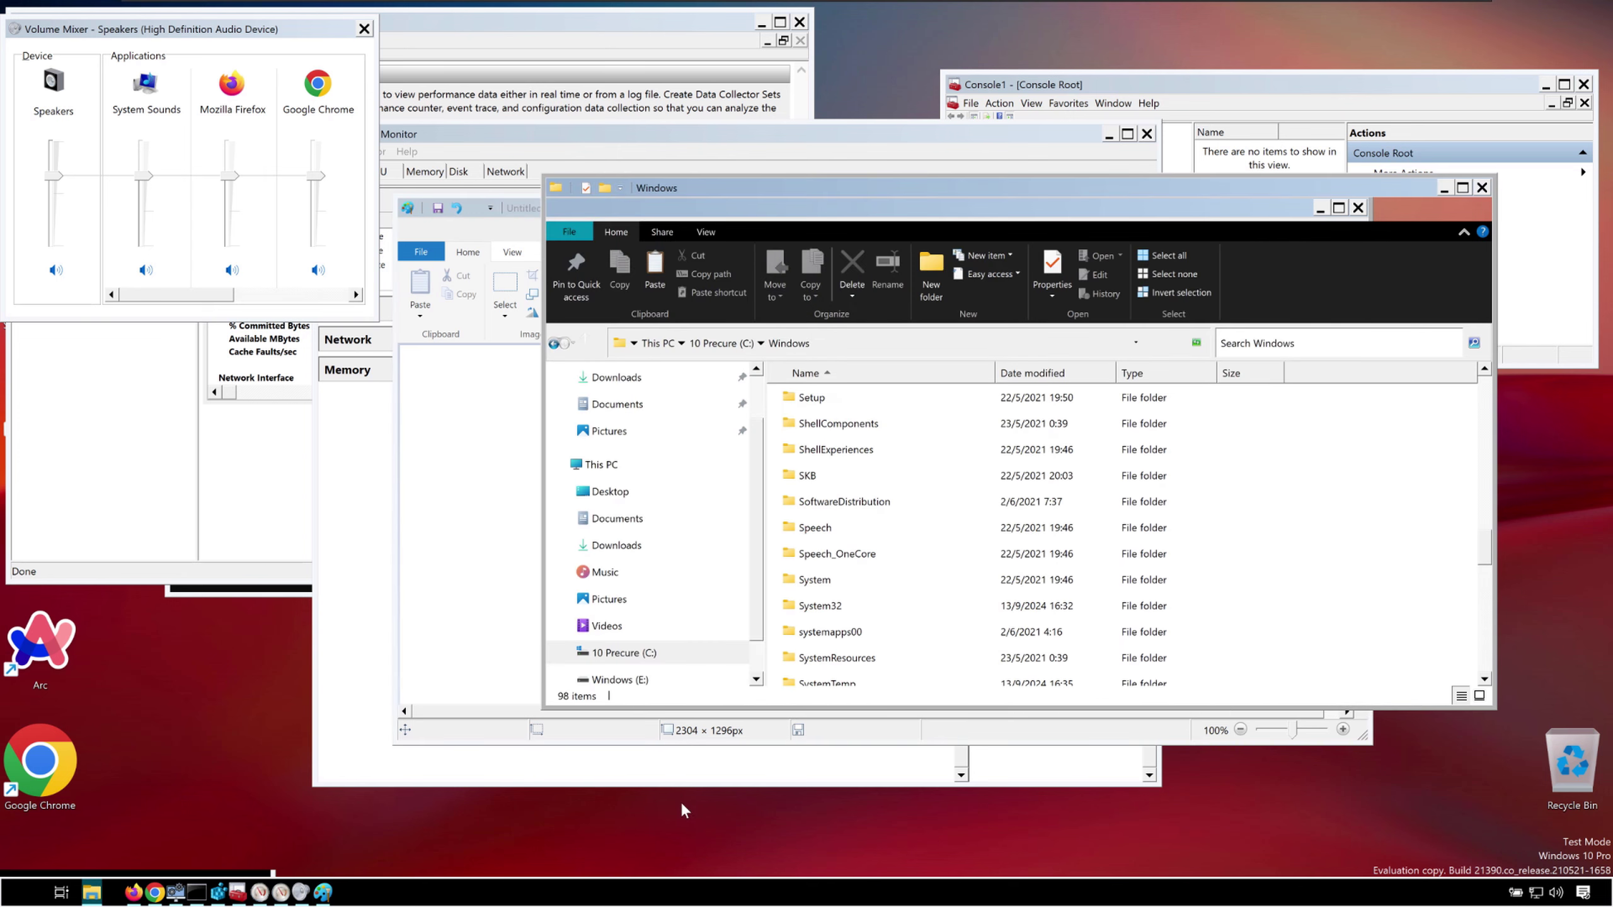
Step: Launch the Settings app and view its window, then close it together with the Windows folder window
key("super+r")
type("ms")
key("Down")
key("Return")
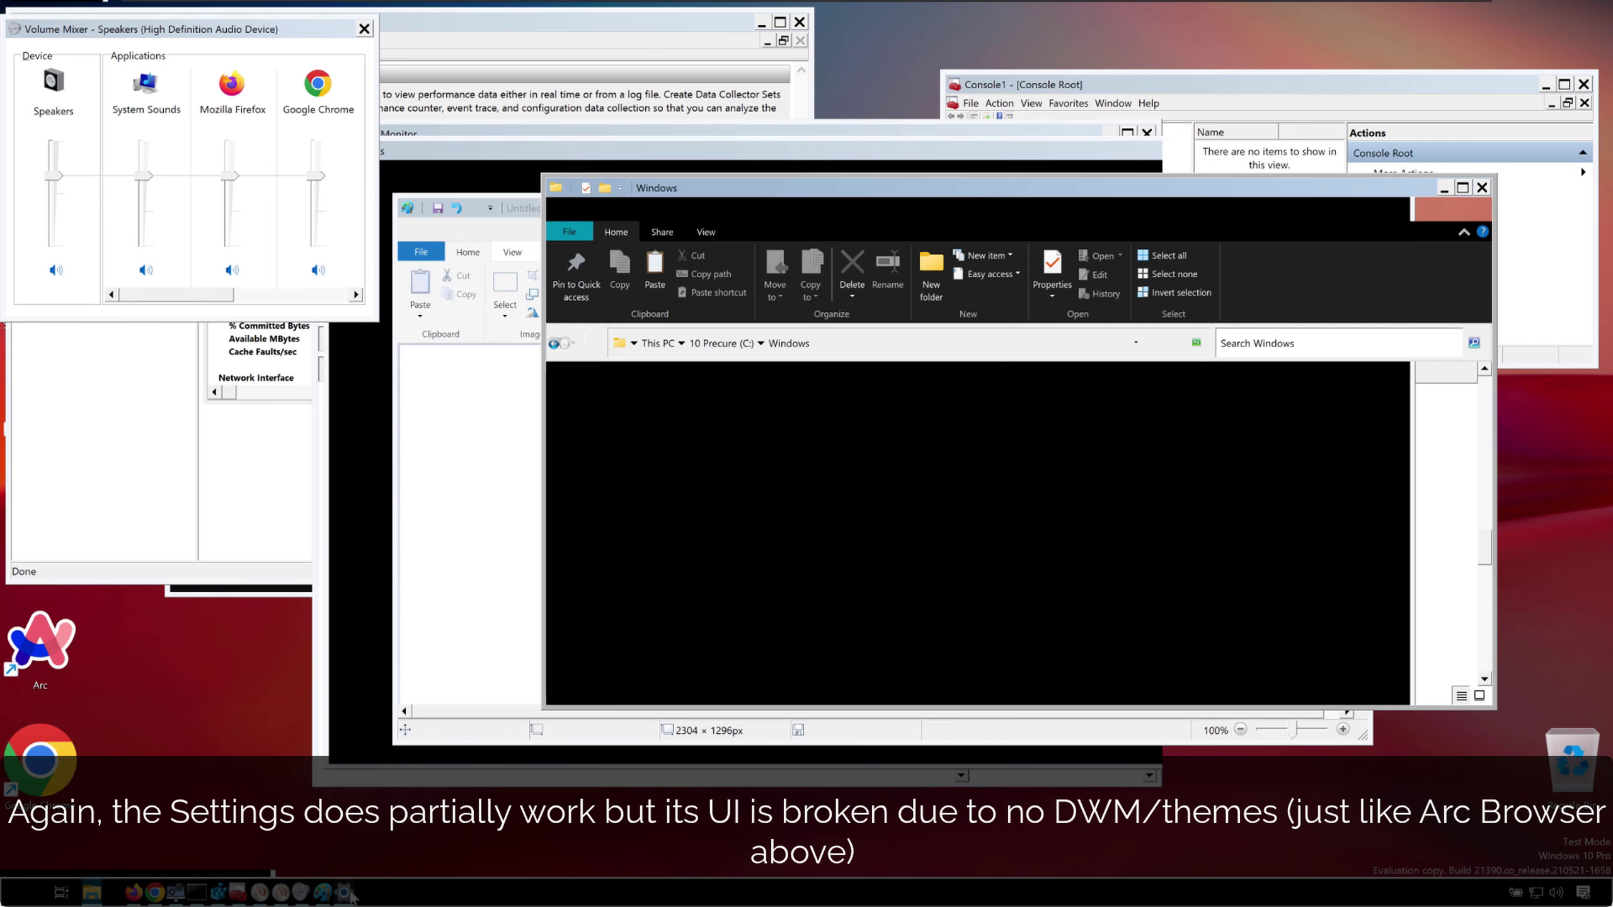
left_click(350, 894)
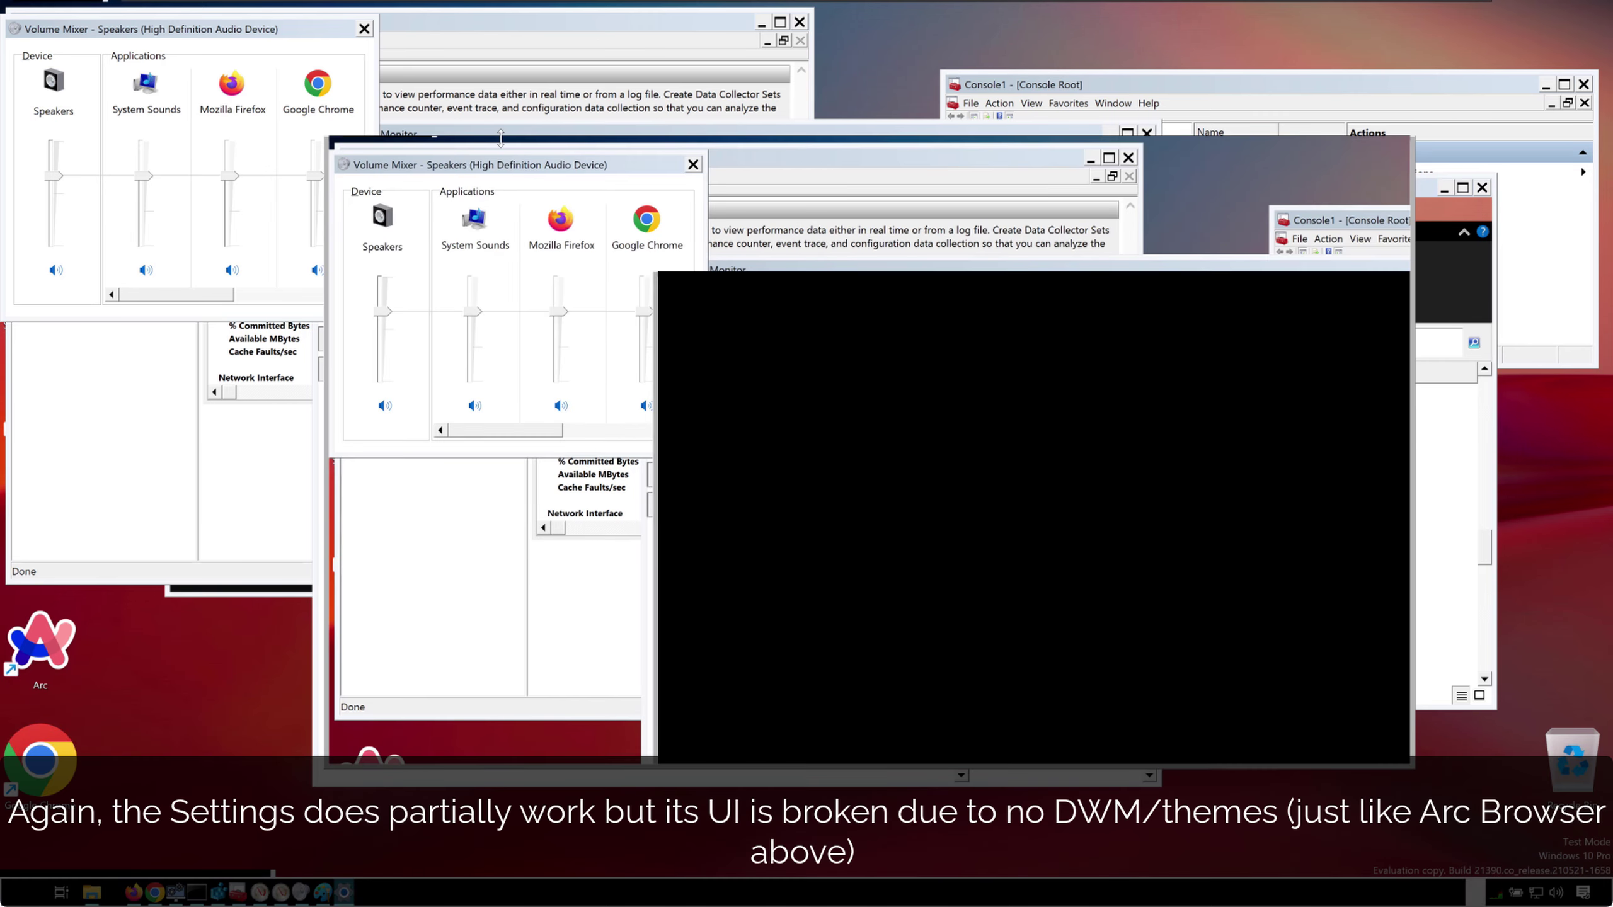
left_click(1395, 195)
left_click(1481, 188)
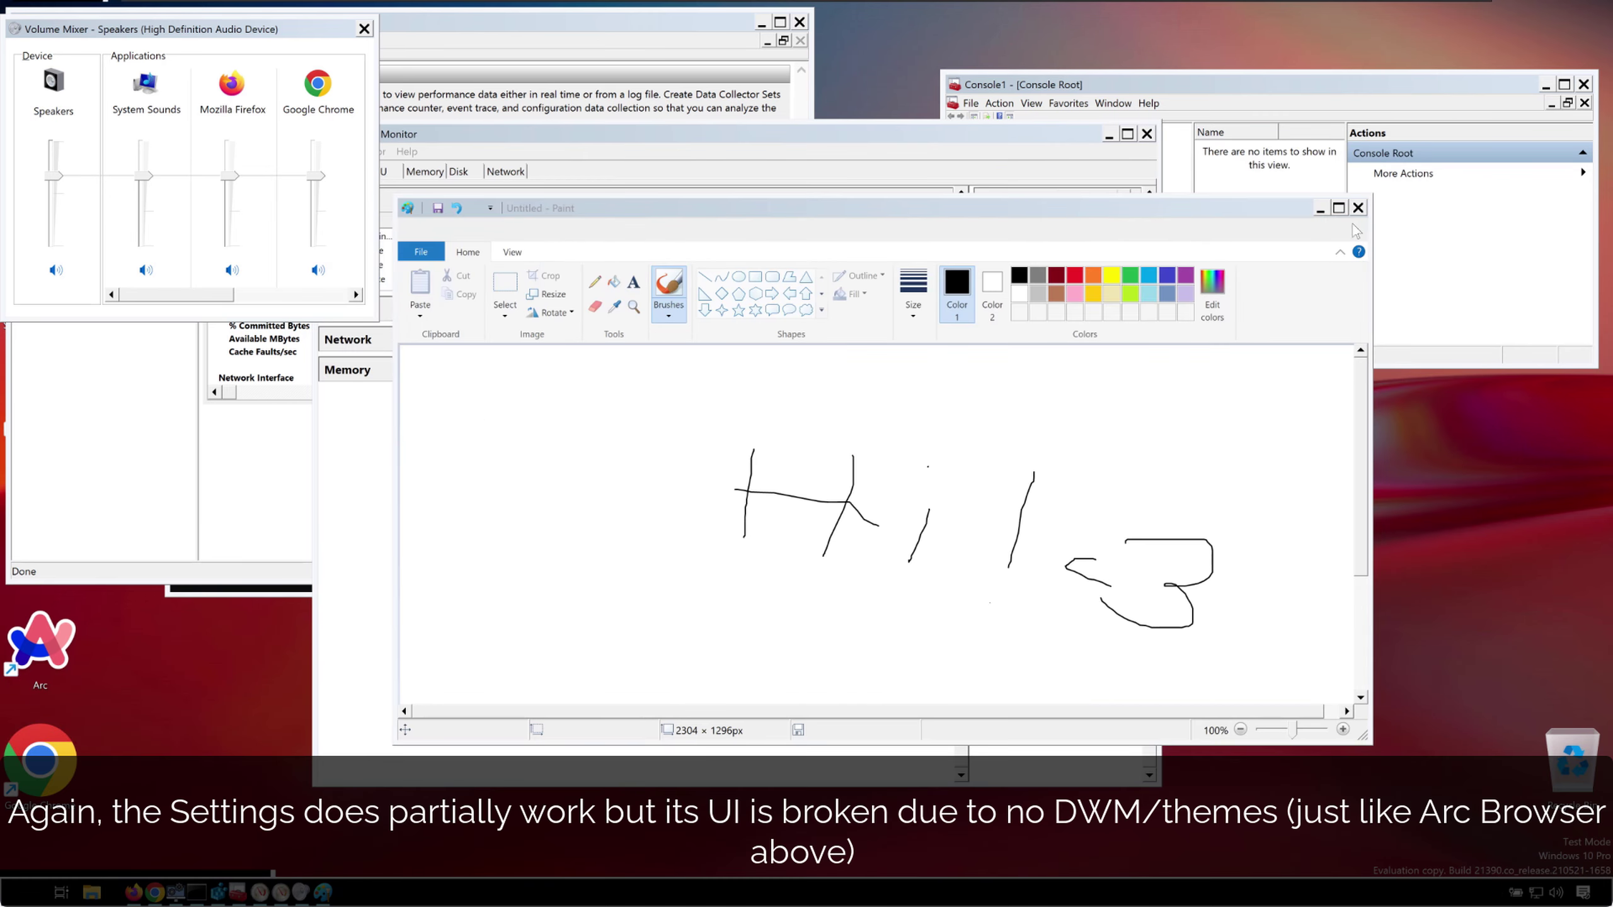
Step: Open the Recycle Bin's properties and dismiss the dialog without changing anything
left_click_drag(1431, 784, 1440, 879)
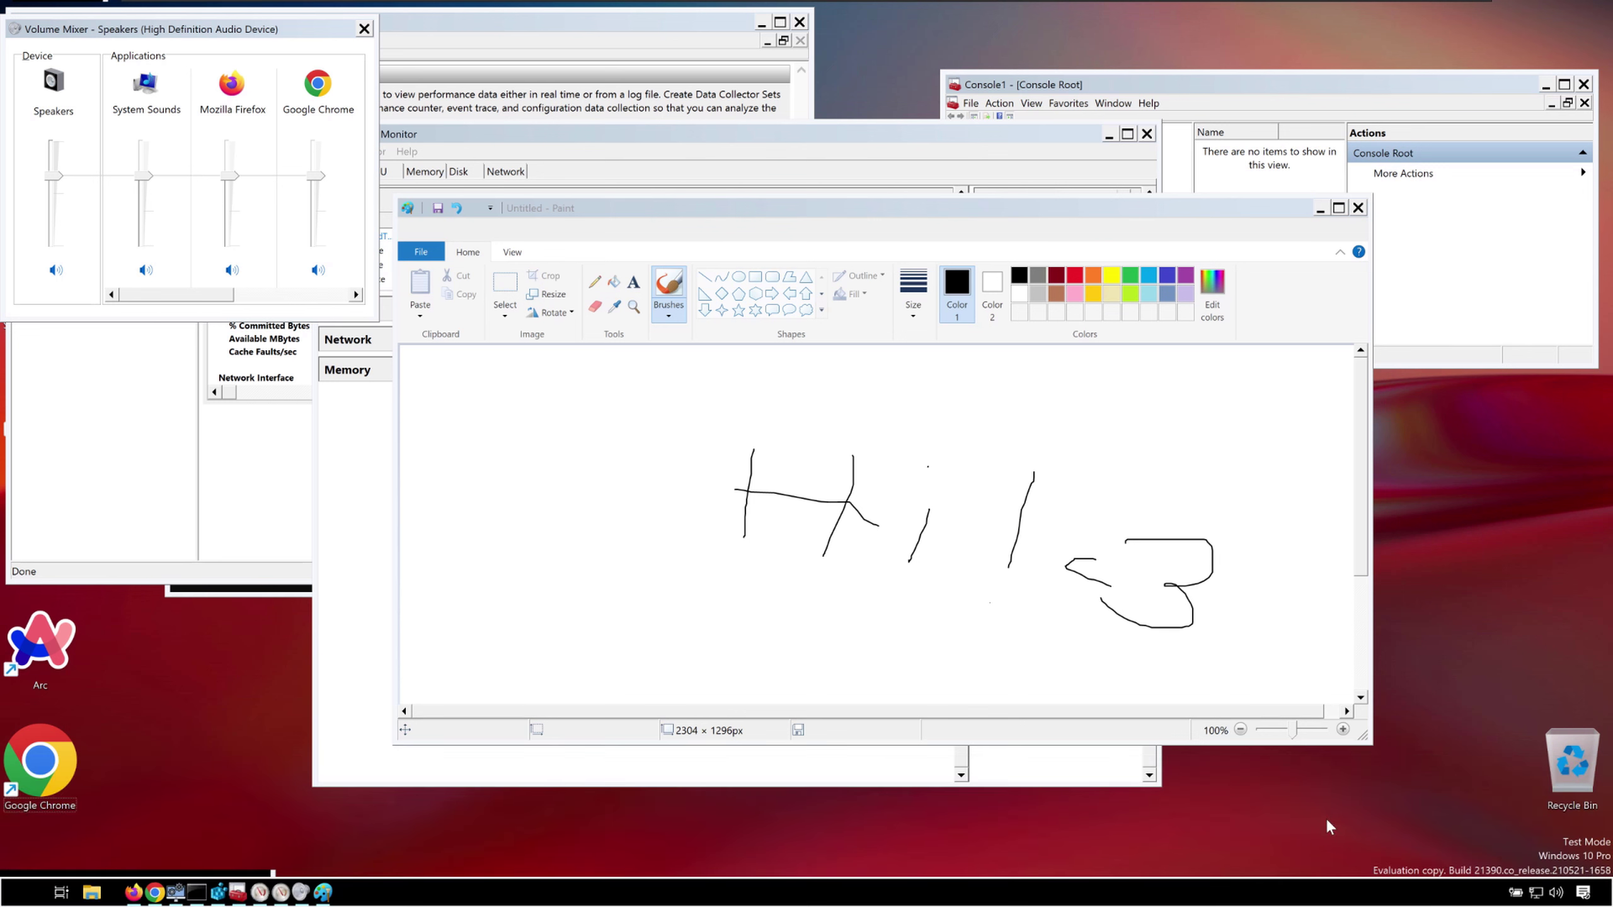
left_click_drag(1545, 773, 1553, 832)
left_click(1551, 836)
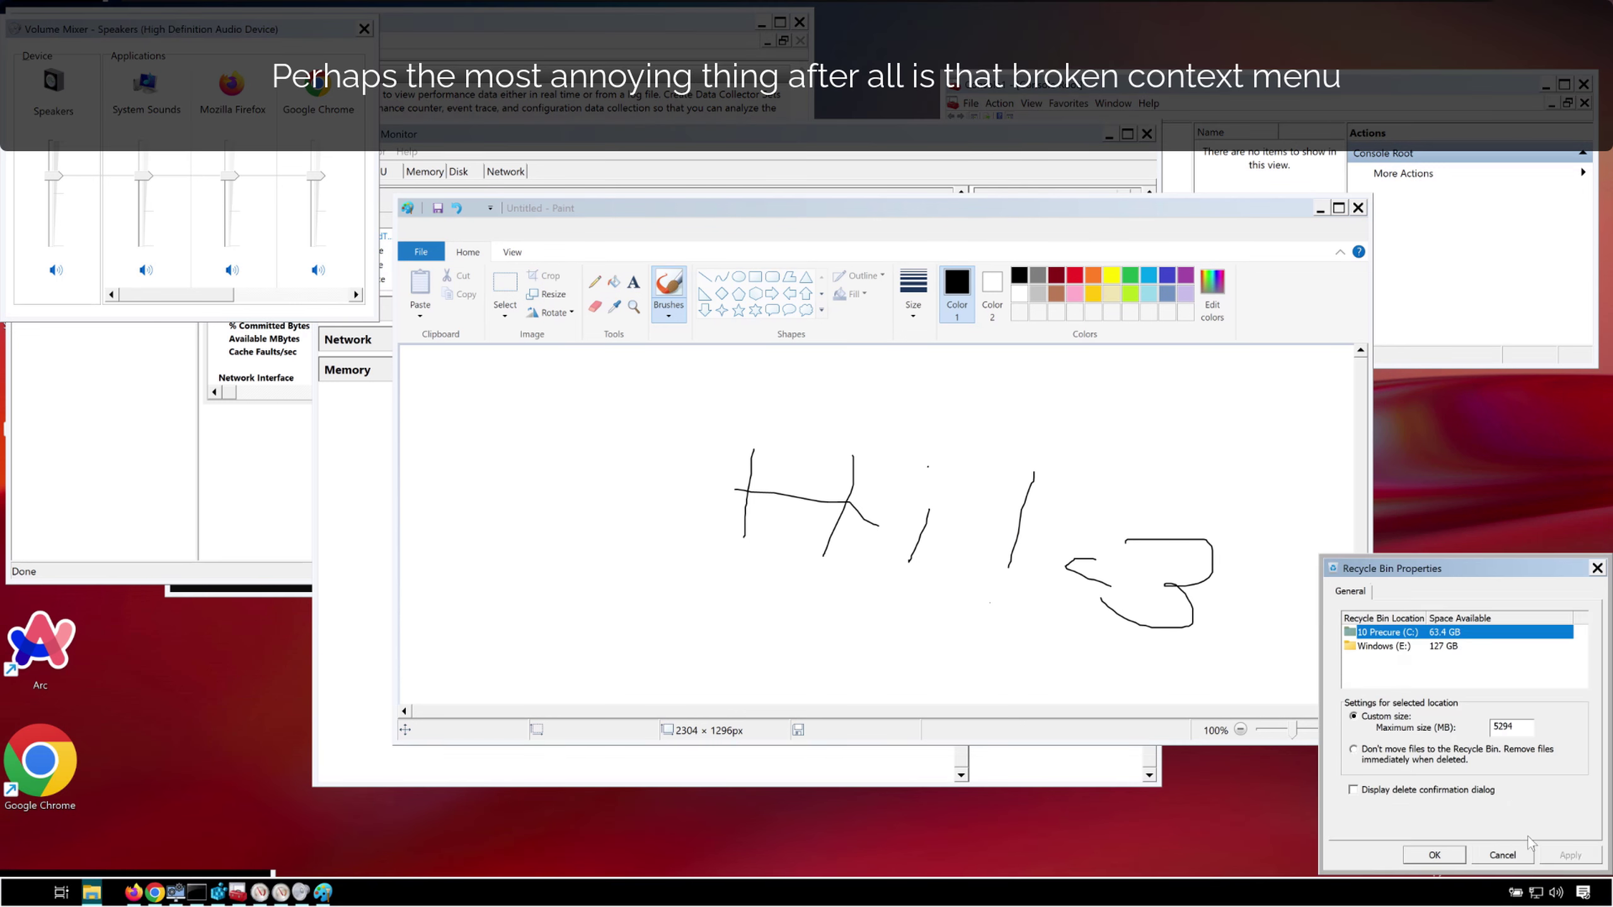
left_click(1522, 852)
Step: Close Paint without saving the drawing
left_click_drag(1196, 545, 1190, 540)
left_click(1357, 208)
left_click(914, 478)
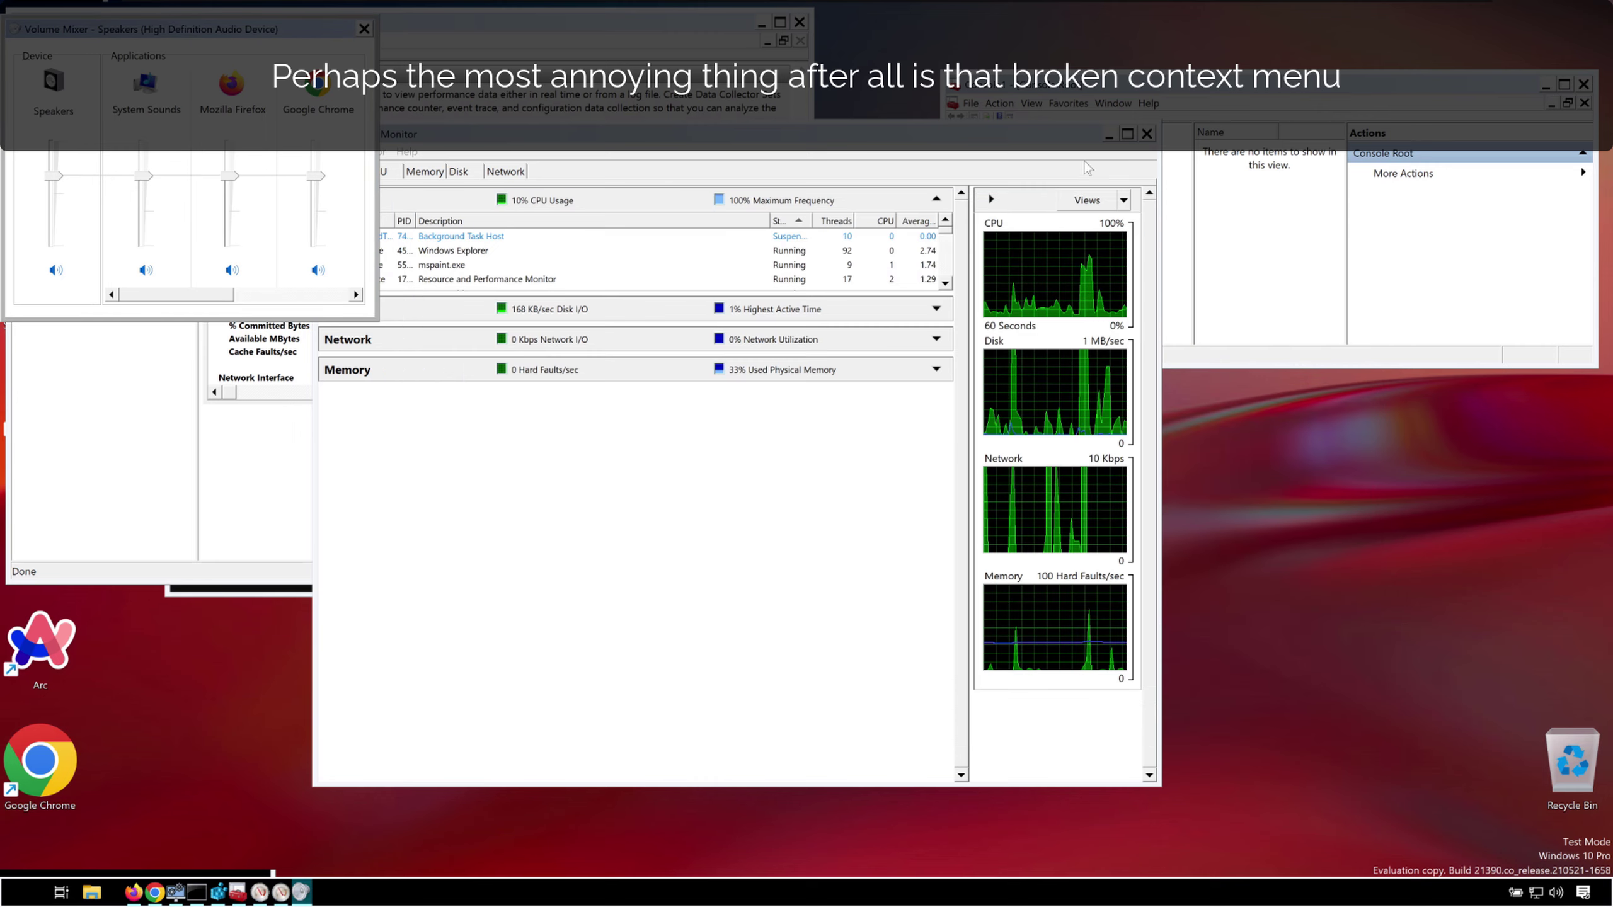
Step: Close the Resource Monitor, Volume Mixer, Performance Monitor, Command Prompt, Console1 and Registry Editor windows
left_click(1146, 133)
left_click(365, 28)
left_click(800, 21)
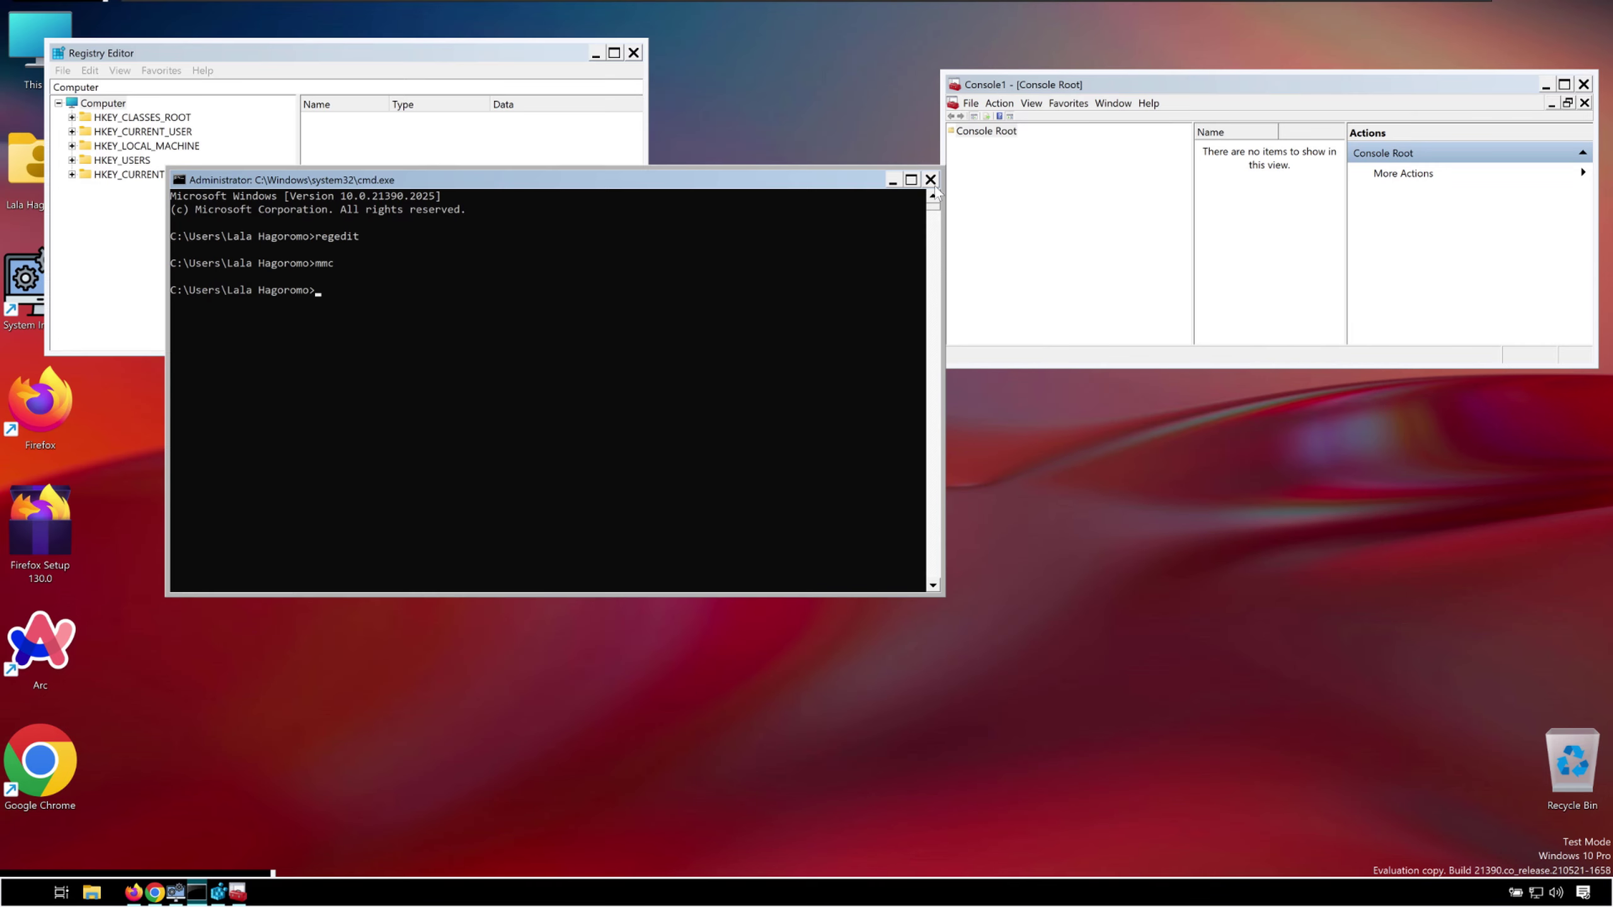
left_click(931, 179)
left_click(1584, 84)
left_click(633, 53)
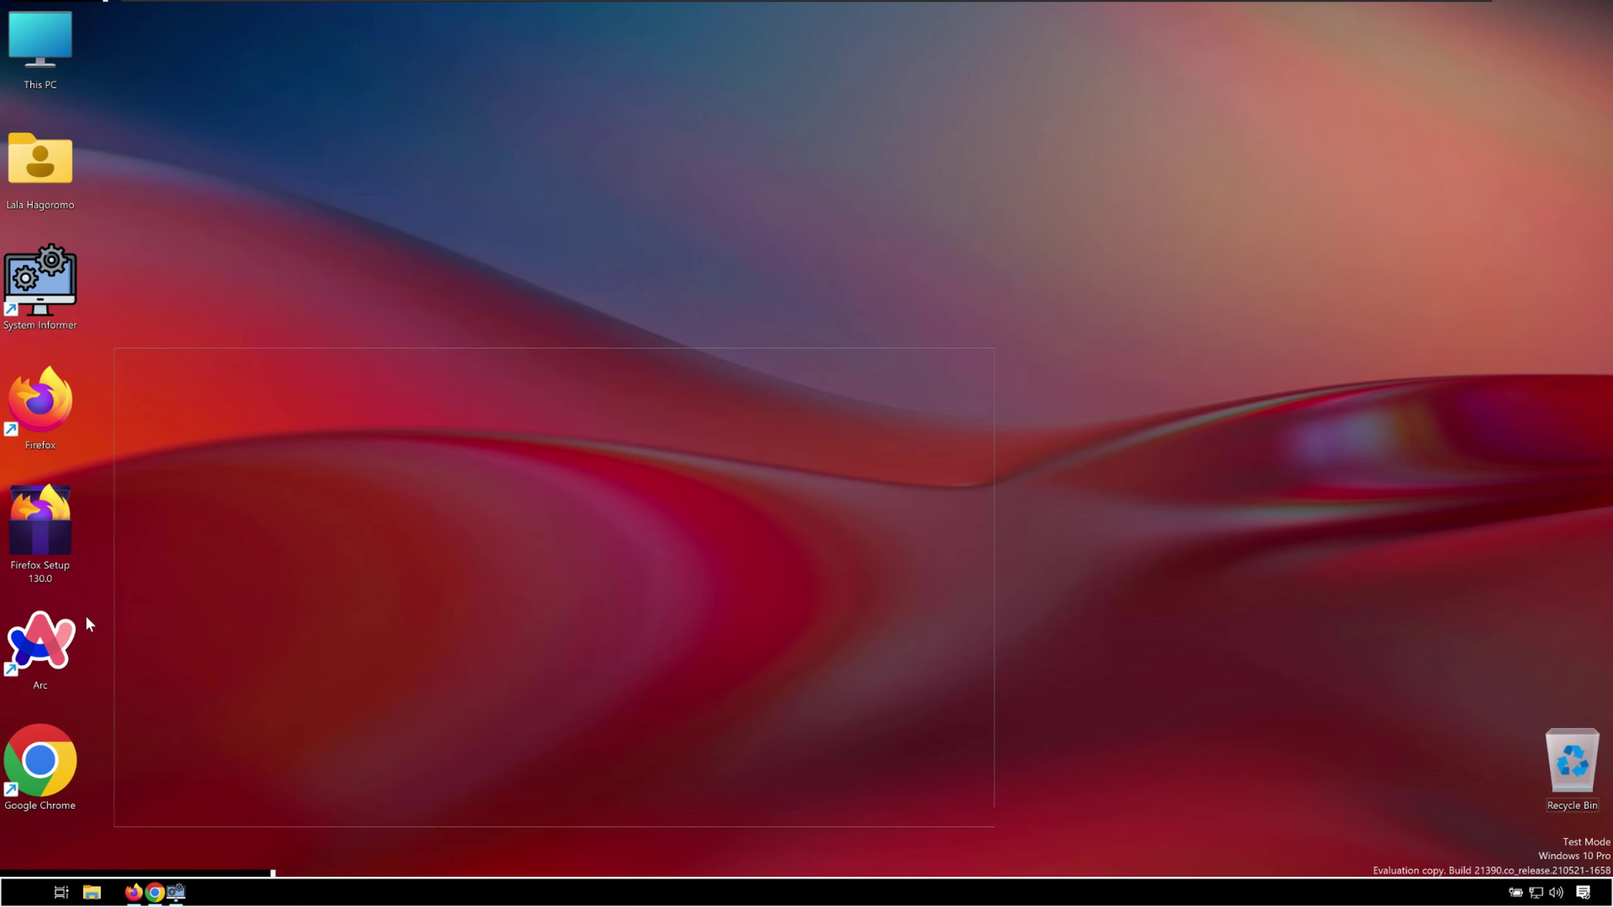
Step: Switch to System Informer, check the commands available for firefox.exe and the process list, then close the program
left_click(176, 892)
right_click(508, 491)
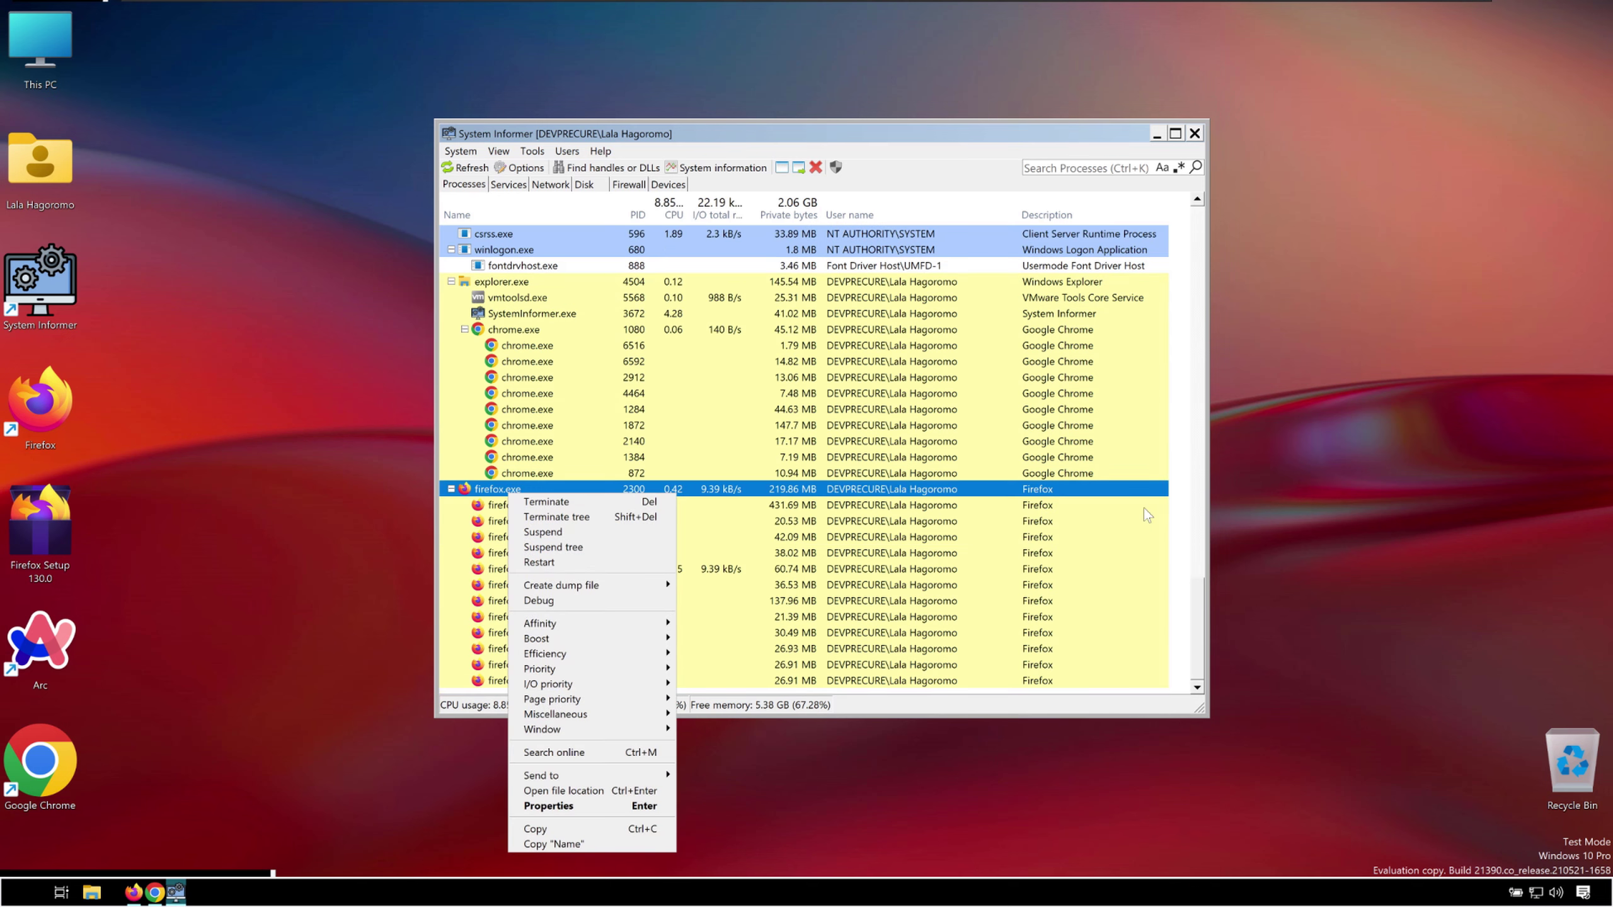
left_click(1176, 505)
scroll(1114, 389, "up", 8)
scroll(1114, 389, "down", 8)
left_click(1194, 133)
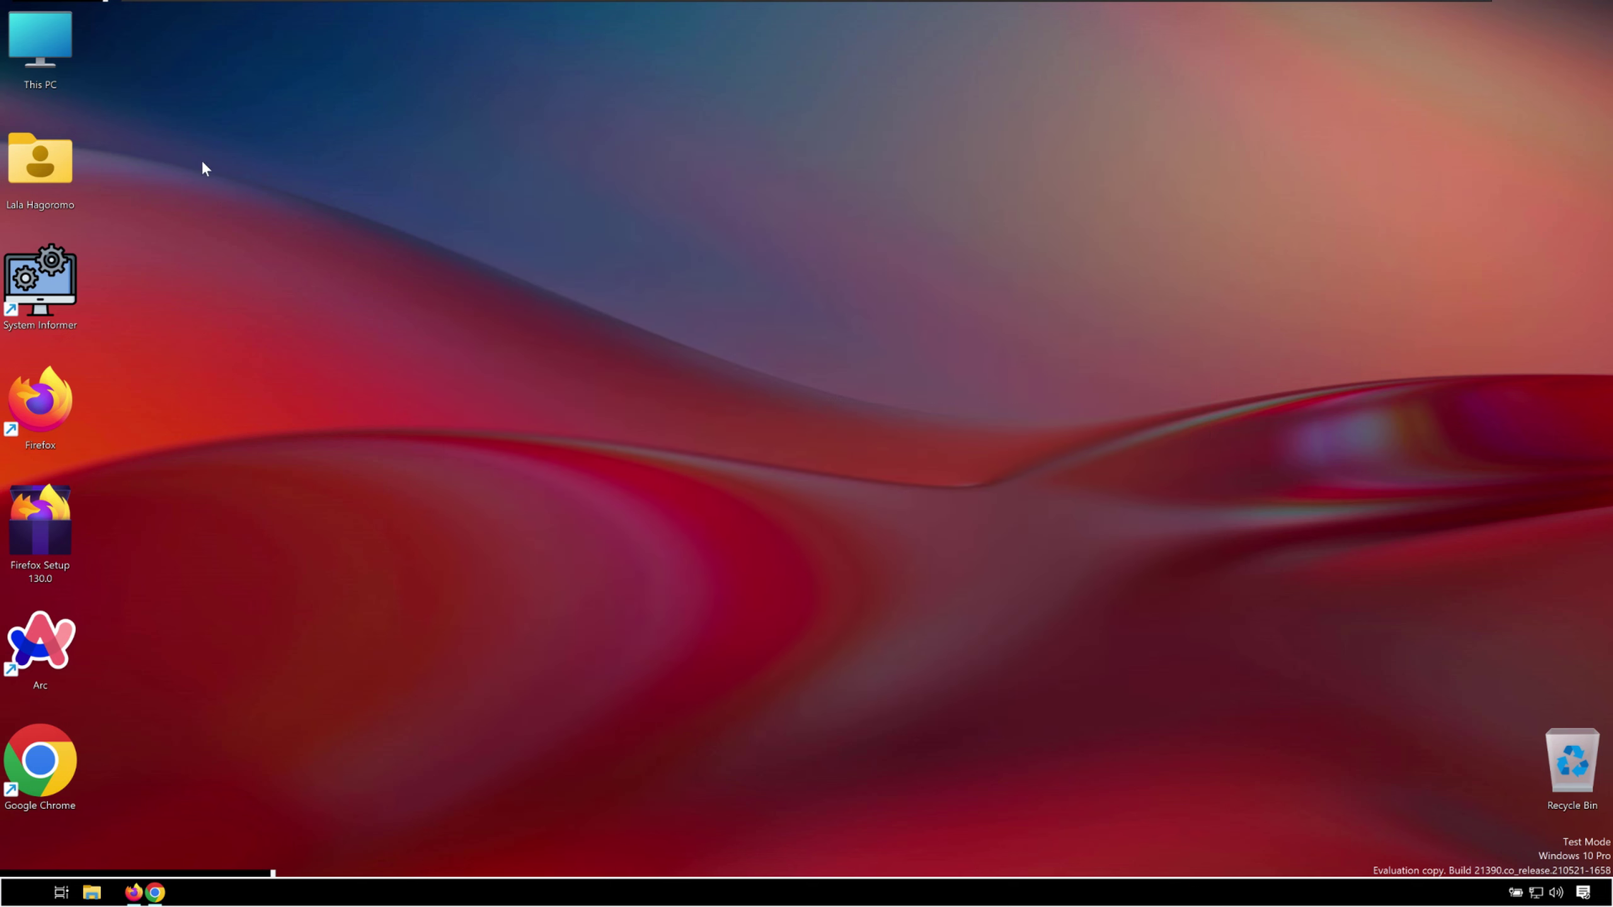
Step: Bring up the open Chrome and Firefox windows in turn and close both browsers
left_click(155, 893)
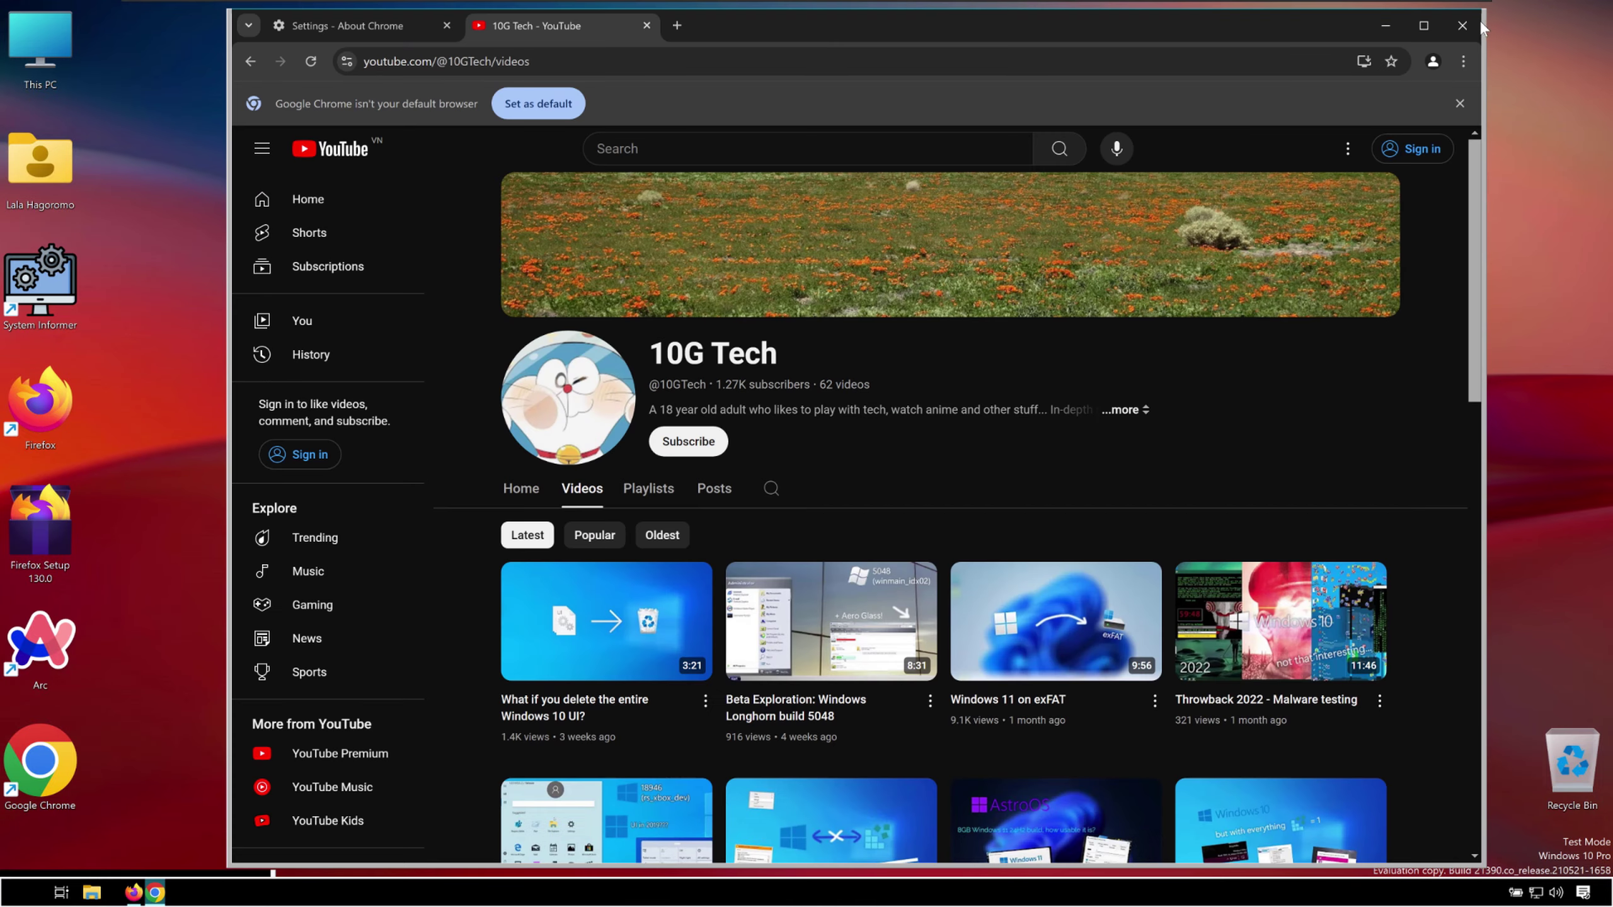
left_click(1479, 24)
left_click(139, 890)
left_click(1449, 57)
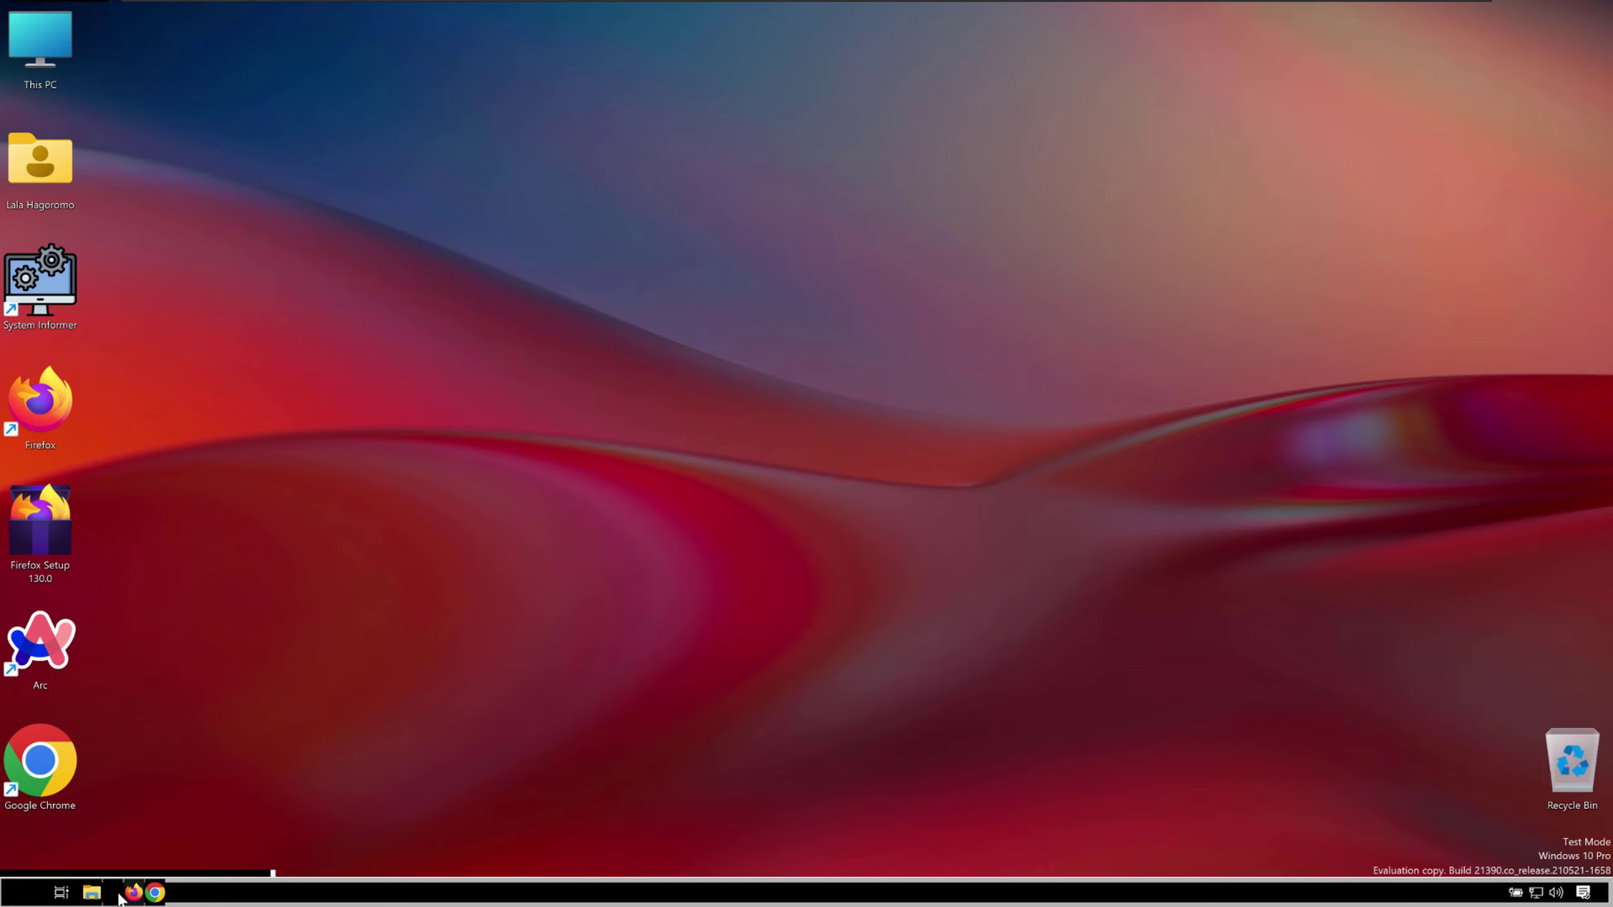
Step: Test resizing the taskbar by its upper edge, then refresh the desktop
left_click_drag(92, 894, 568, 894)
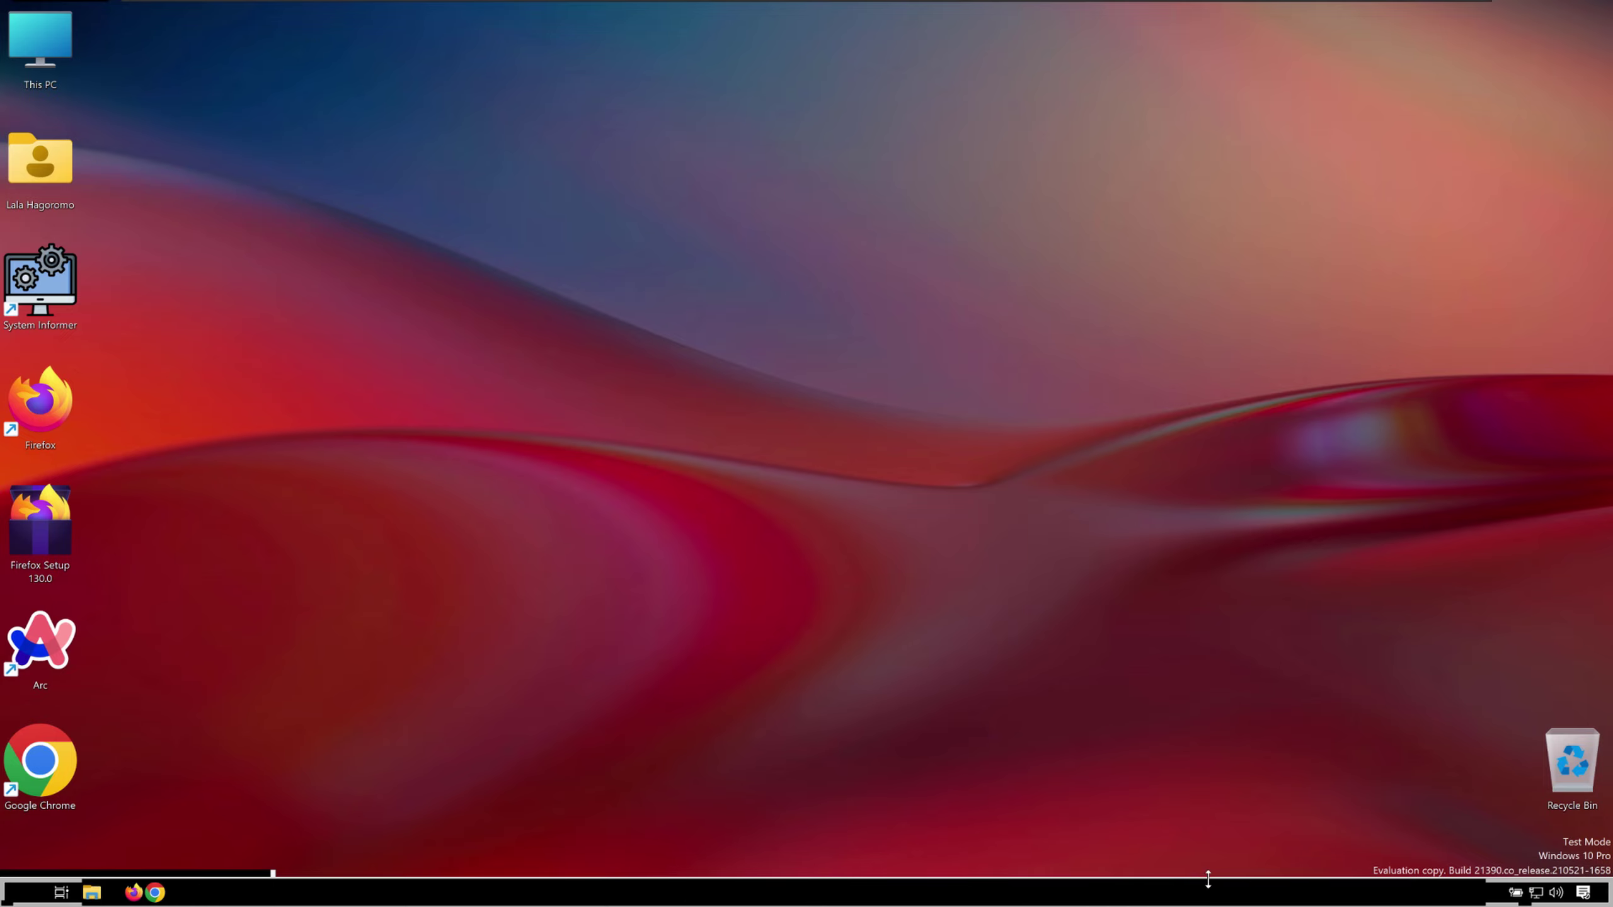
mouse_move(1208, 881)
left_mouse_down()
mouse_move(1231, 551)
mouse_move(1151, 316)
mouse_move(1209, 880)
left_mouse_up()
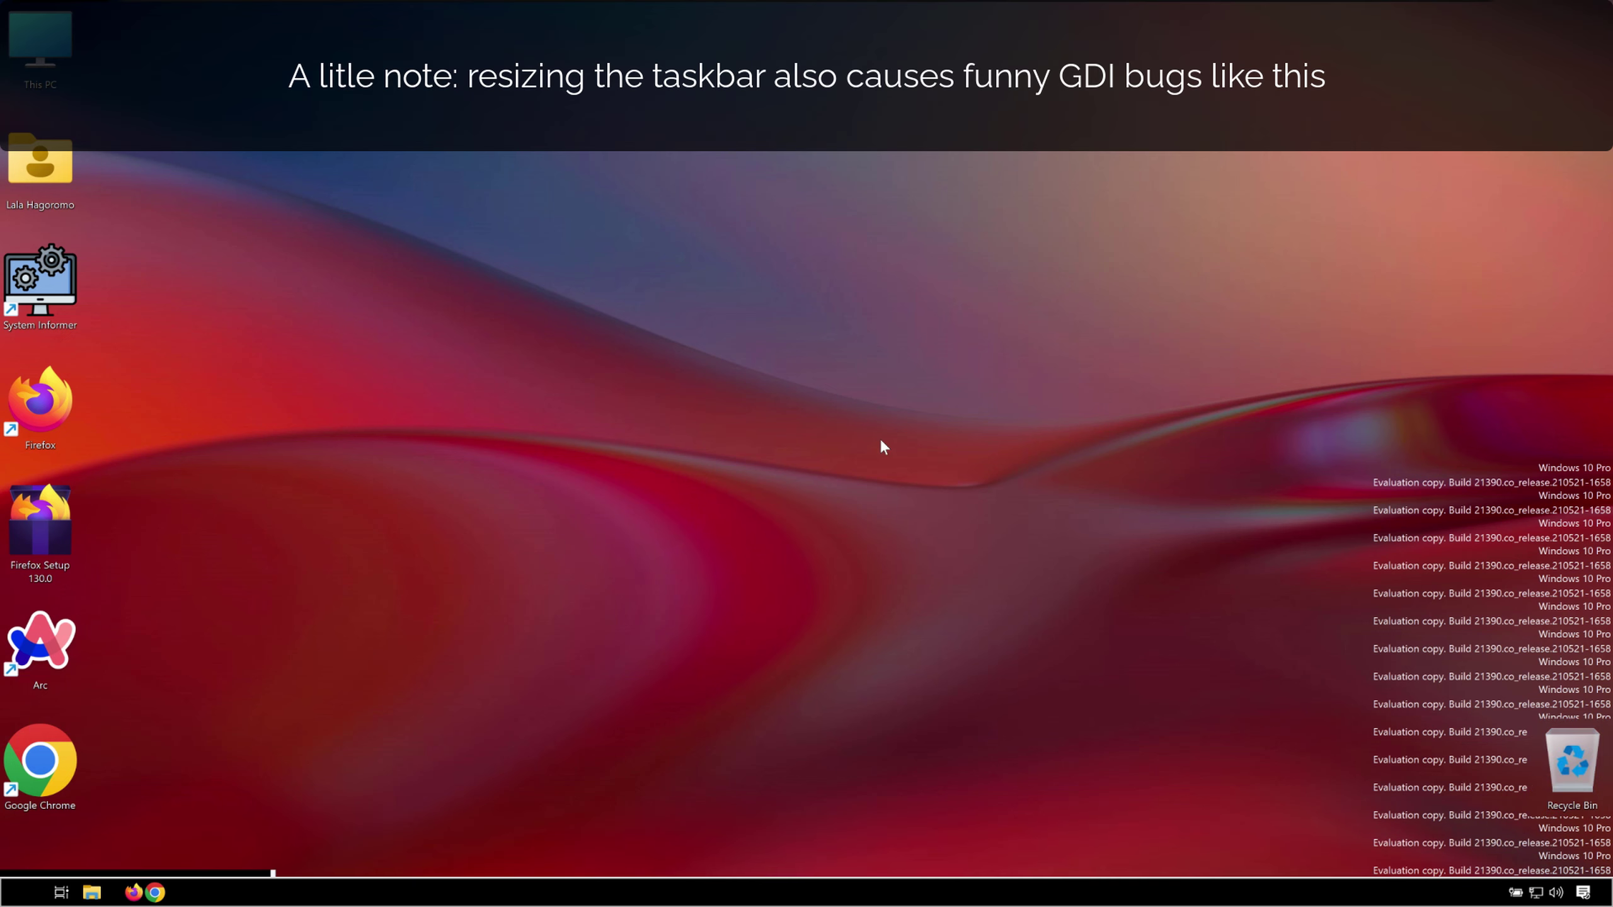
key("ctrl+v")
left_click(989, 244)
key("F5")
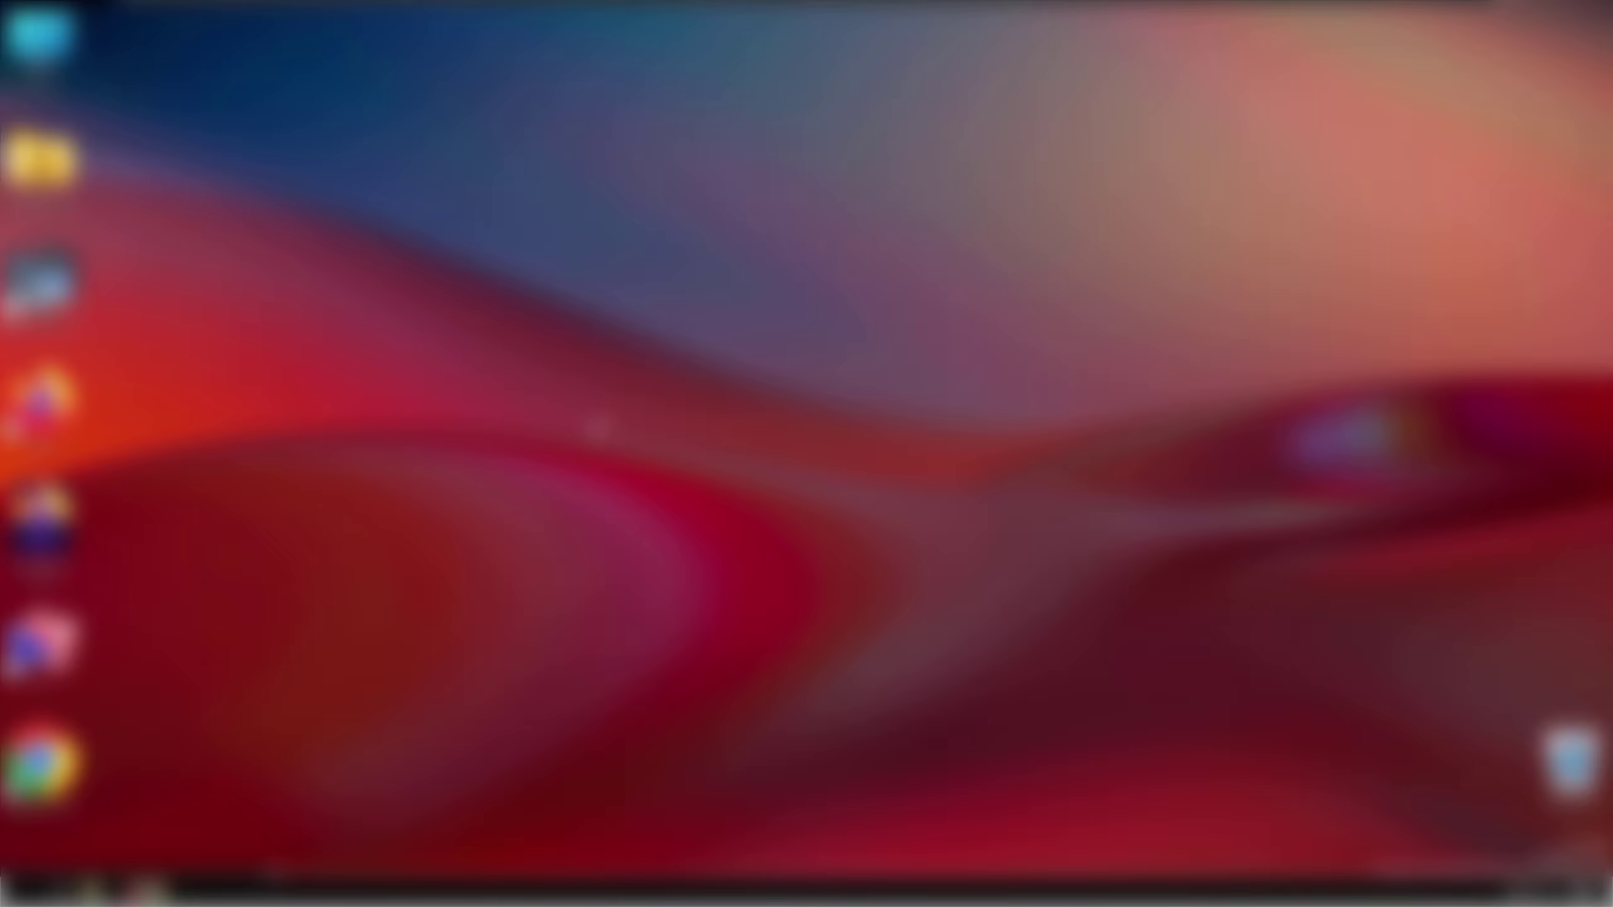
key("ctrl+alt+Return")
left_click(911, 890)
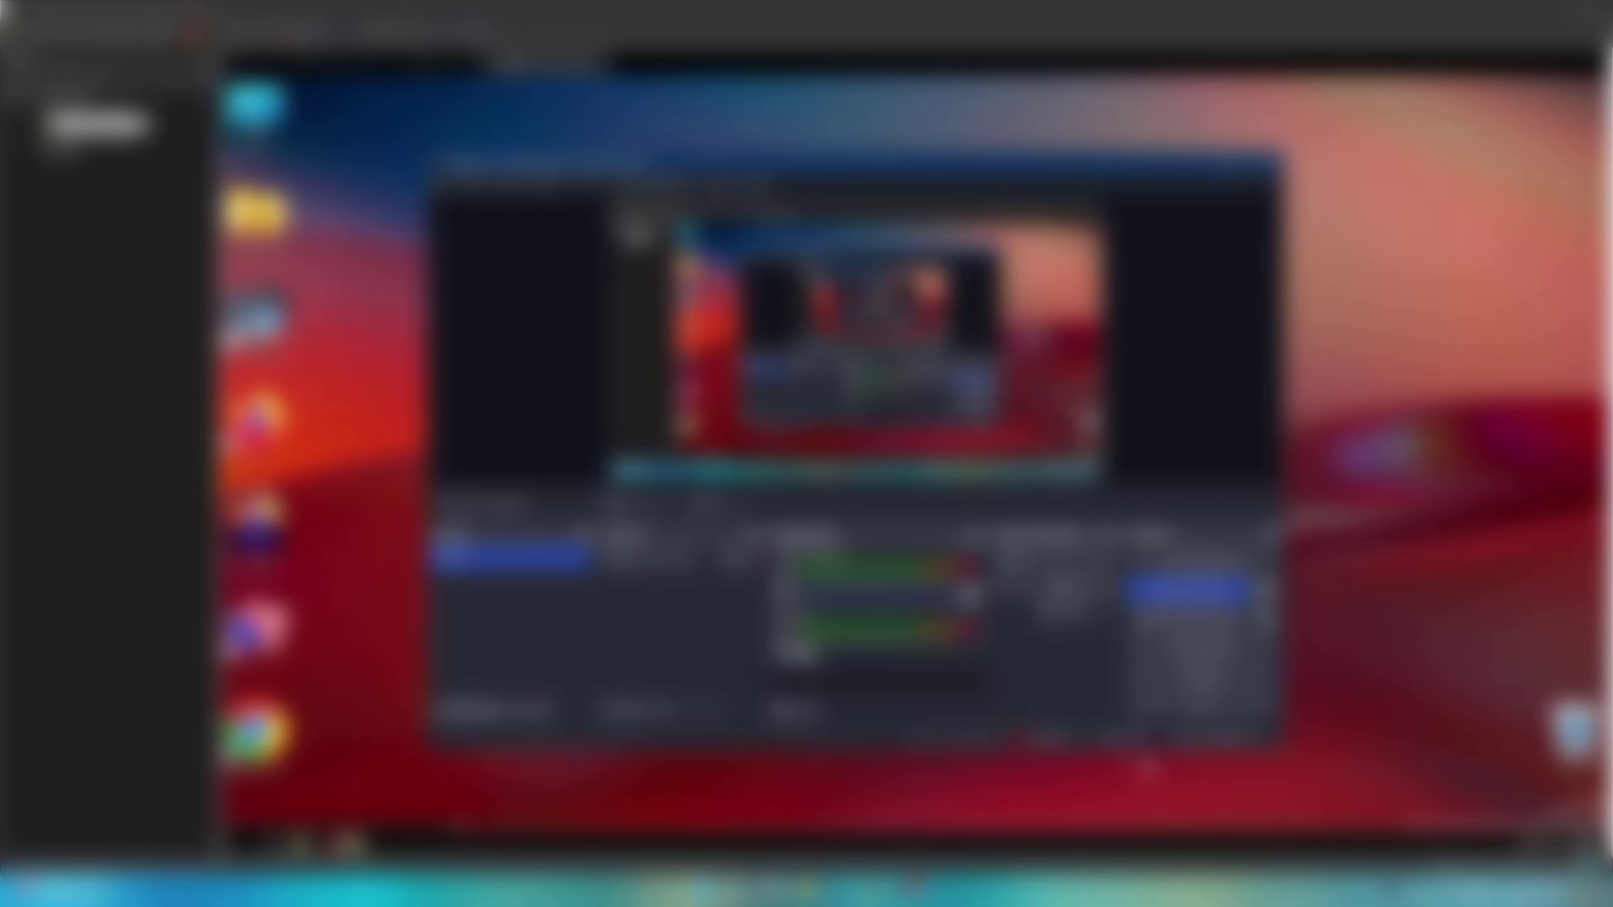